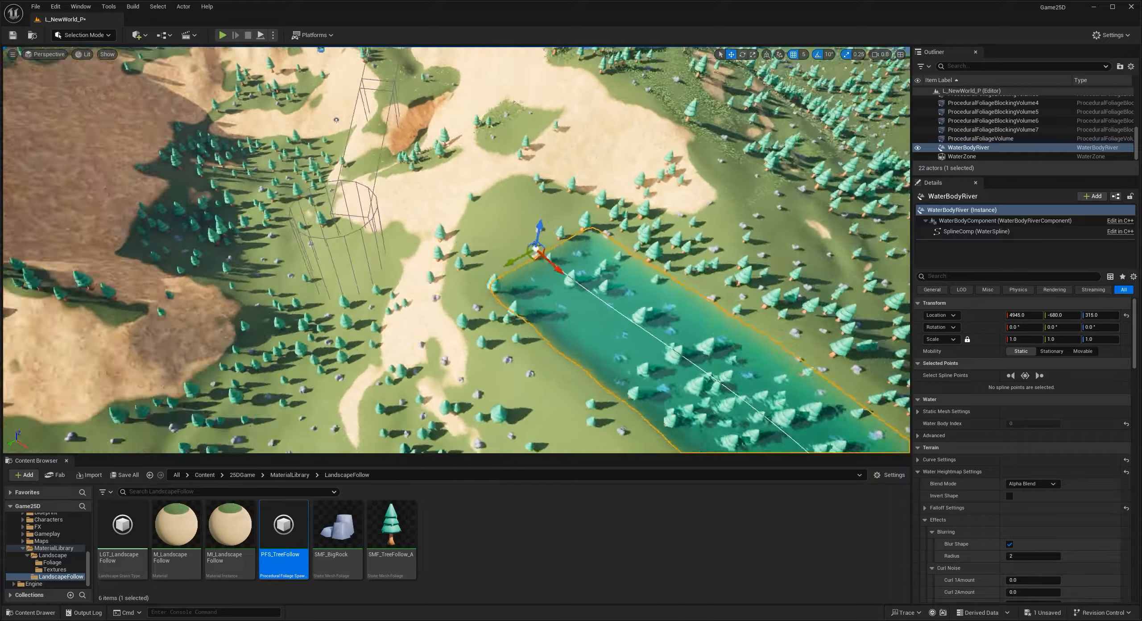
Move the WaterBodyRiver actor to the far side of the landscape, at about X 1340, Y -11545.
mouse_move(525, 254)
right_mouse_down()
mouse_move(576, 263)
mouse_move(513, 250)
mouse_move(491, 263)
mouse_move(524, 254)
right_mouse_up()
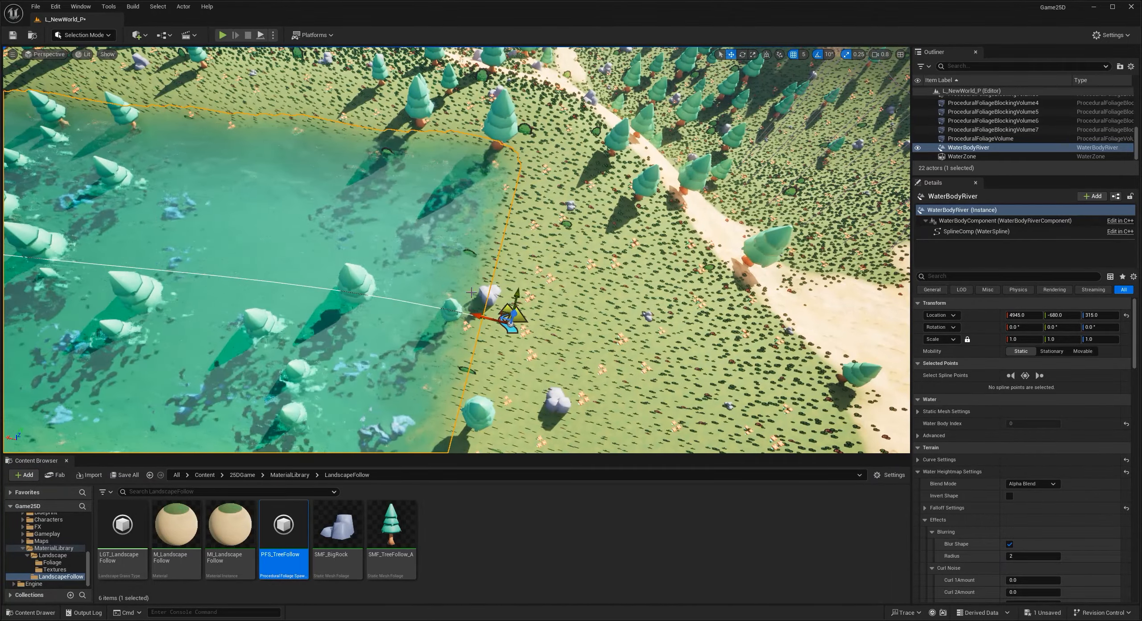
key("f")
right_click_drag(457, 249, 491, 261)
left_click_drag(489, 230, 423, 89)
right_click_drag(424, 90, 531, 90)
left_click_drag(409, 146, 405, 139)
right_click_drag(567, 240, 510, 255)
key("w")
key("s")
left_click_drag(435, 157, 649, 150)
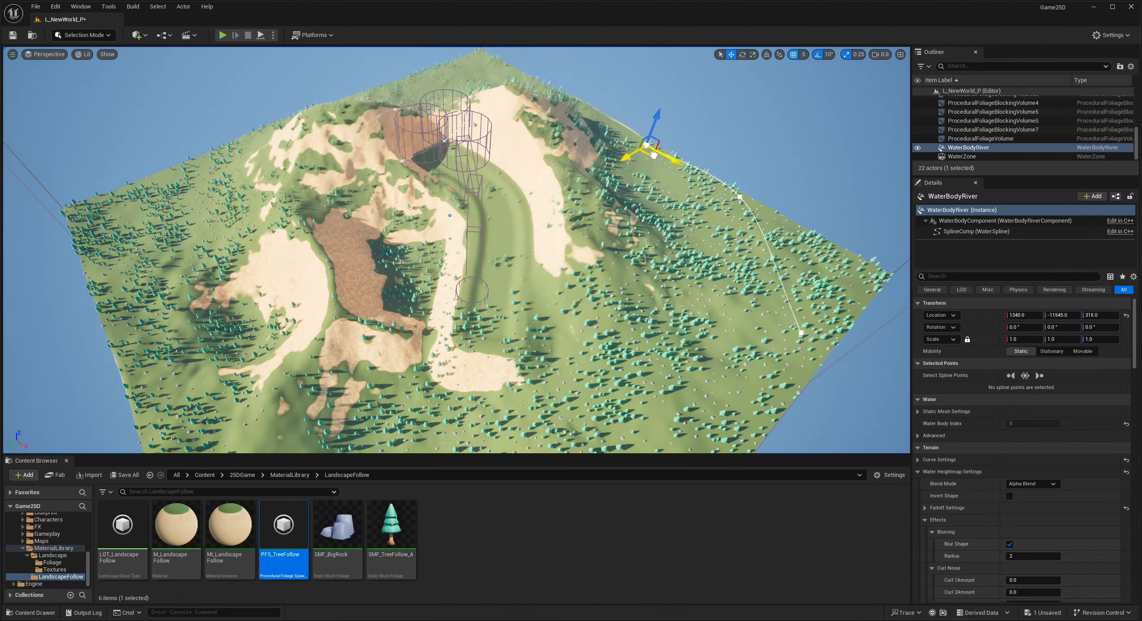
Rotate the river 60° about the Z axis and lower it into the terrain at about X 962, Y -12723, Z -585.
key("e")
left_click_drag(672, 172, 640, 172)
key("d")
right_click_drag(702, 187, 625, 151)
key("w")
key("d")
key("w")
left_click_drag(595, 248, 561, 289)
mouse_move(563, 293)
right_mouse_down()
mouse_move(522, 254)
mouse_move(513, 268)
mouse_move(549, 257)
mouse_move(602, 286)
mouse_move(549, 321)
mouse_move(546, 293)
right_mouse_up()
key("w")
key("s")
Extend the river spline from its end with new points and reposition them so the river bends around the mountain's foot.
left_click(414, 268)
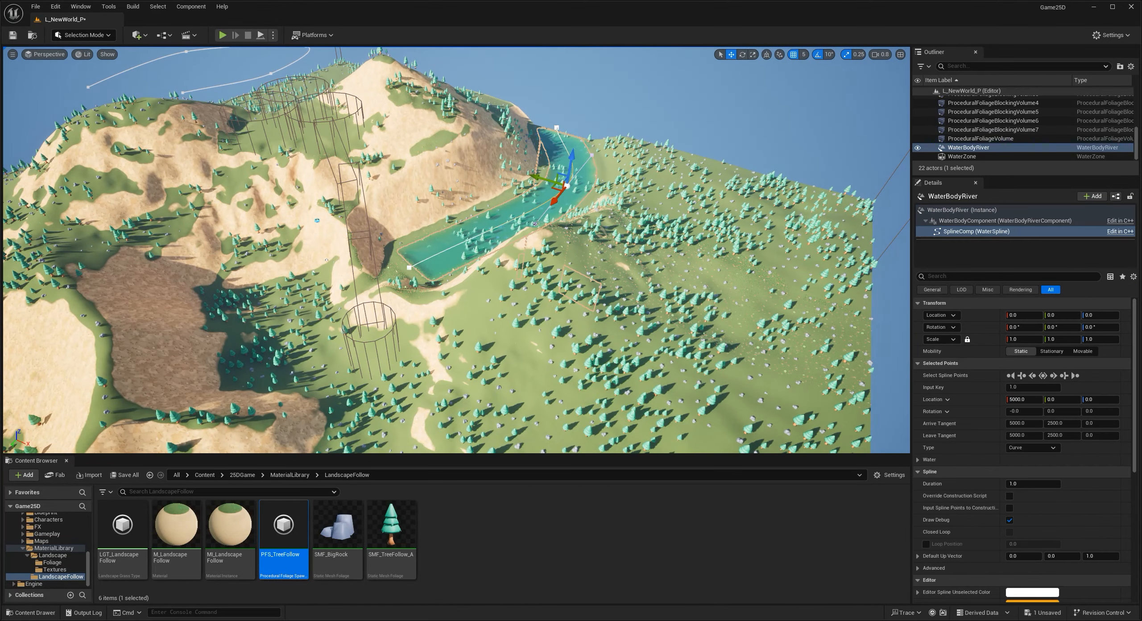
left_click_drag(396, 268, 433, 375, "alt")
right_click_drag(433, 375, 433, 424)
key("s")
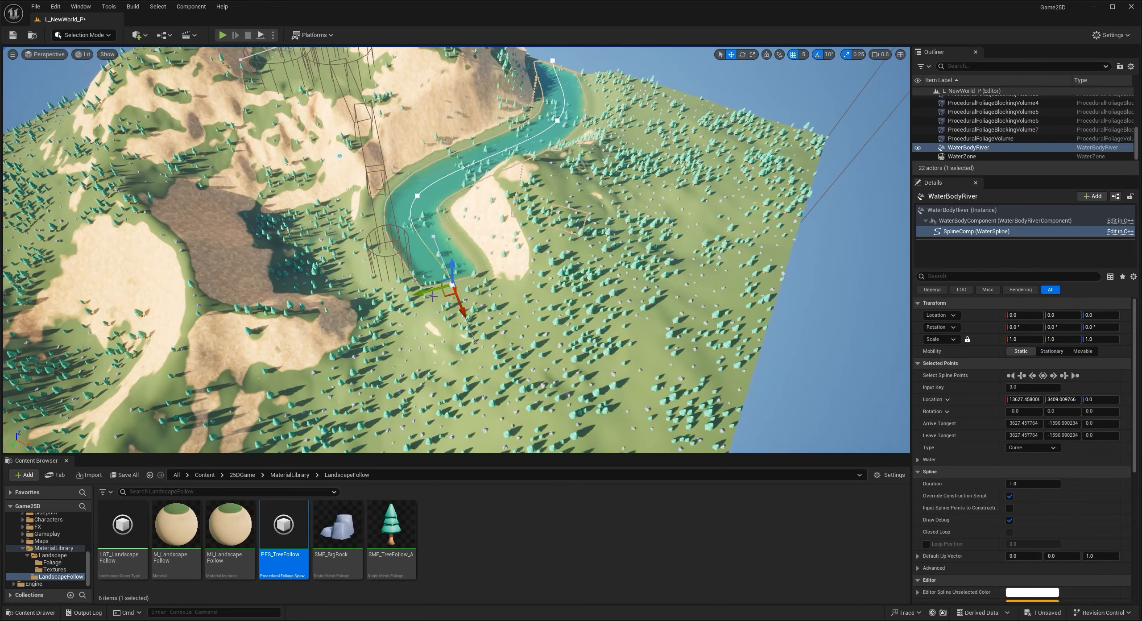
left_click_drag(449, 292, 493, 304)
left_click(417, 195)
left_click_drag(420, 197, 443, 191)
Extend the river spline with two more points so it curves through the valley towards the landscape's edge.
left_click(498, 293)
right_click_drag(497, 293, 642, 288)
key("a")
left_click_drag(409, 293, 493, 348, "alt")
right_click_drag(485, 301, 616, 337)
key("a")
left_click_drag(464, 229, 575, 272, "alt")
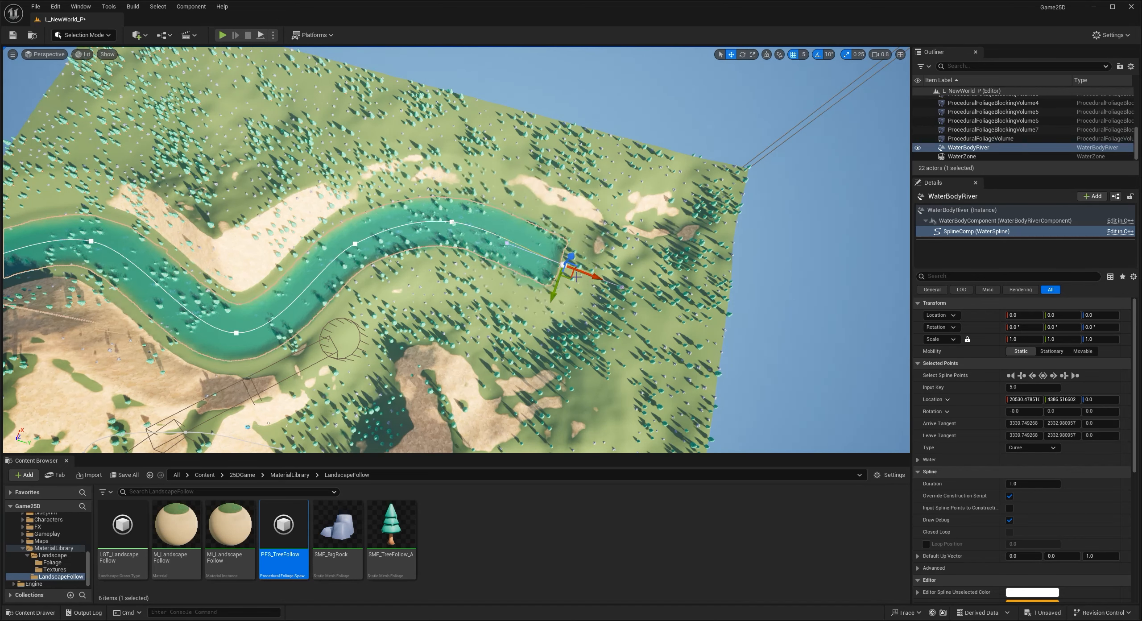
Reselect the river's end spline point, extend the river past the landscape's edge, and deselect it.
left_click(594, 277)
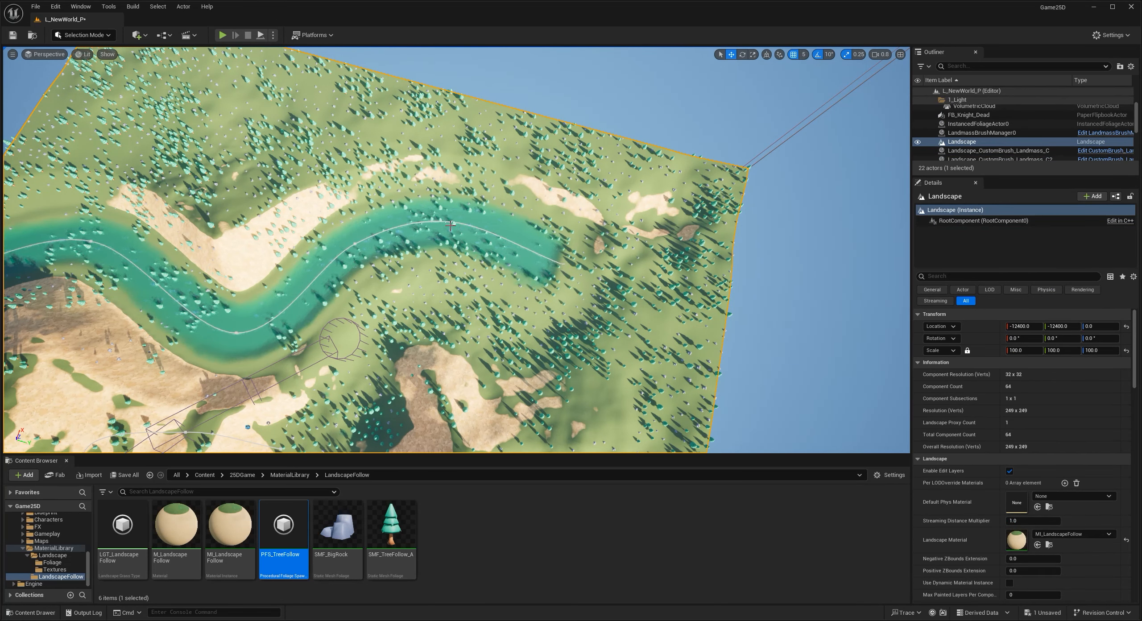
left_click(479, 229)
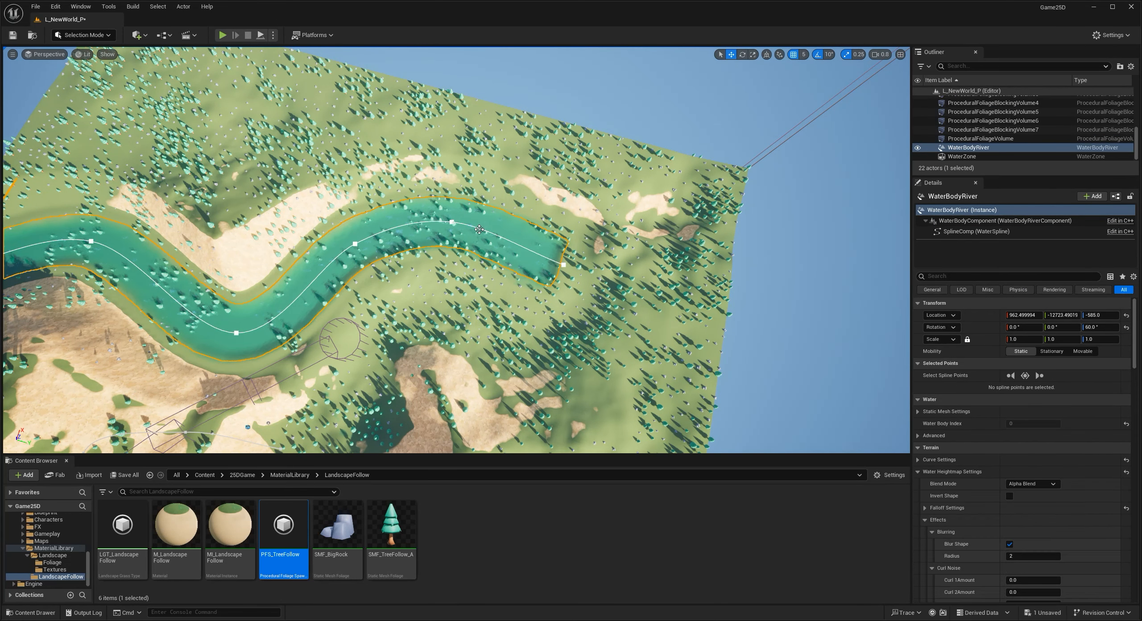
left_click(564, 264)
left_click_drag(591, 273, 765, 343, "alt")
right_click_drag(765, 344, 615, 321)
key("Escape")
Examine the river's course through the valley and the foliage along it from several viewpoints.
key("w")
key("s")
key("w")
key("s")
key("w")
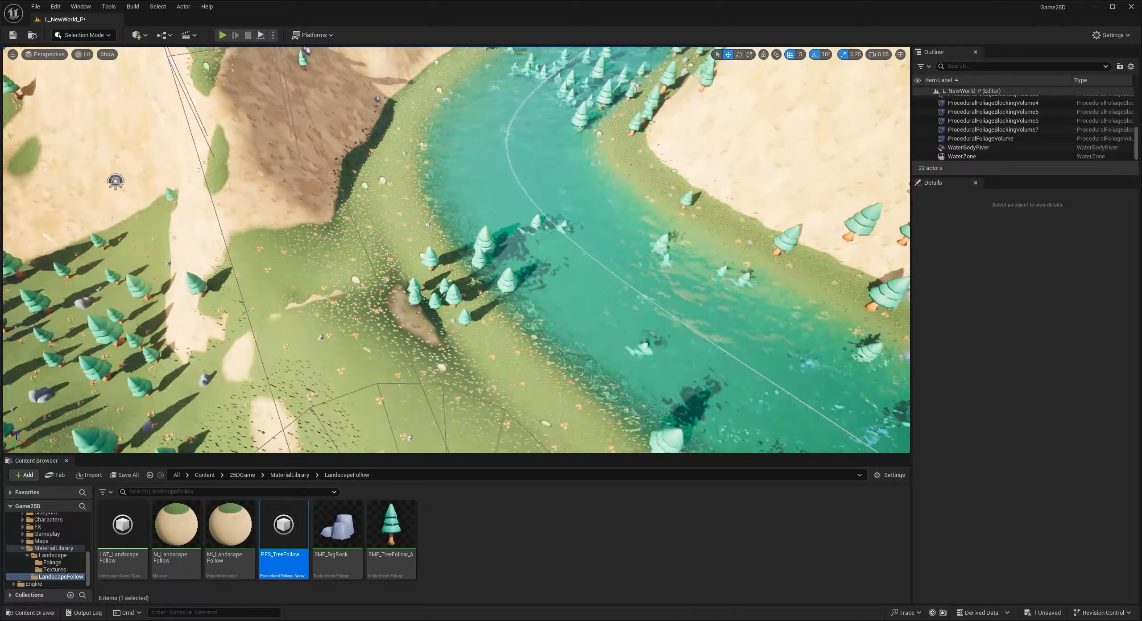
key("s")
right_click_drag(457, 250, 580, 238)
key("a")
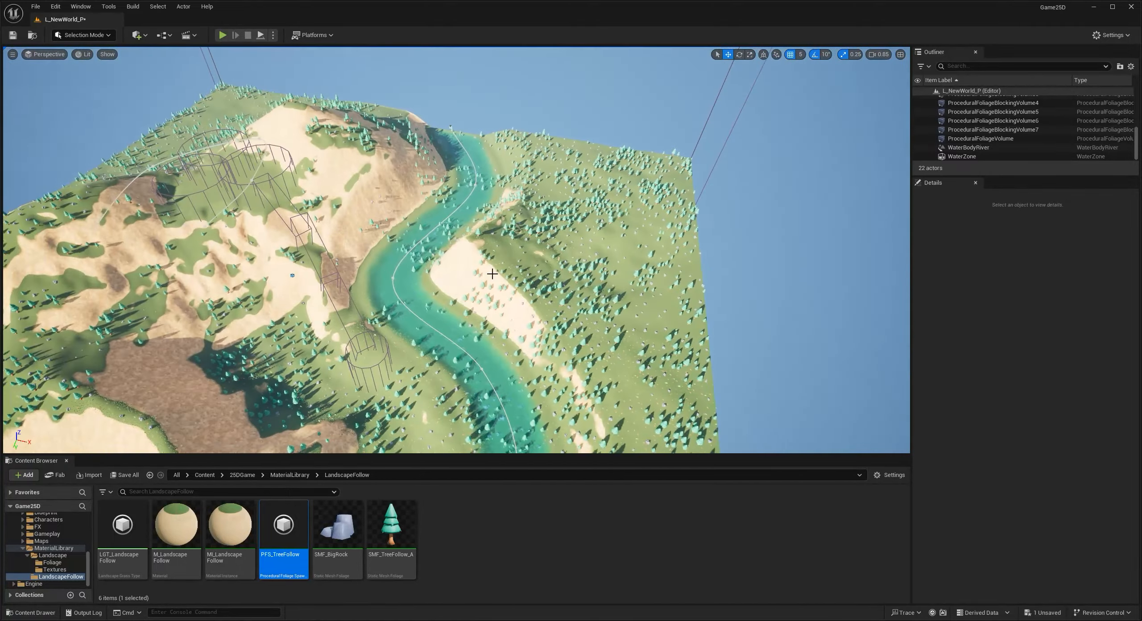
right_click_drag(492, 398, 642, 390)
key("g")
key("w")
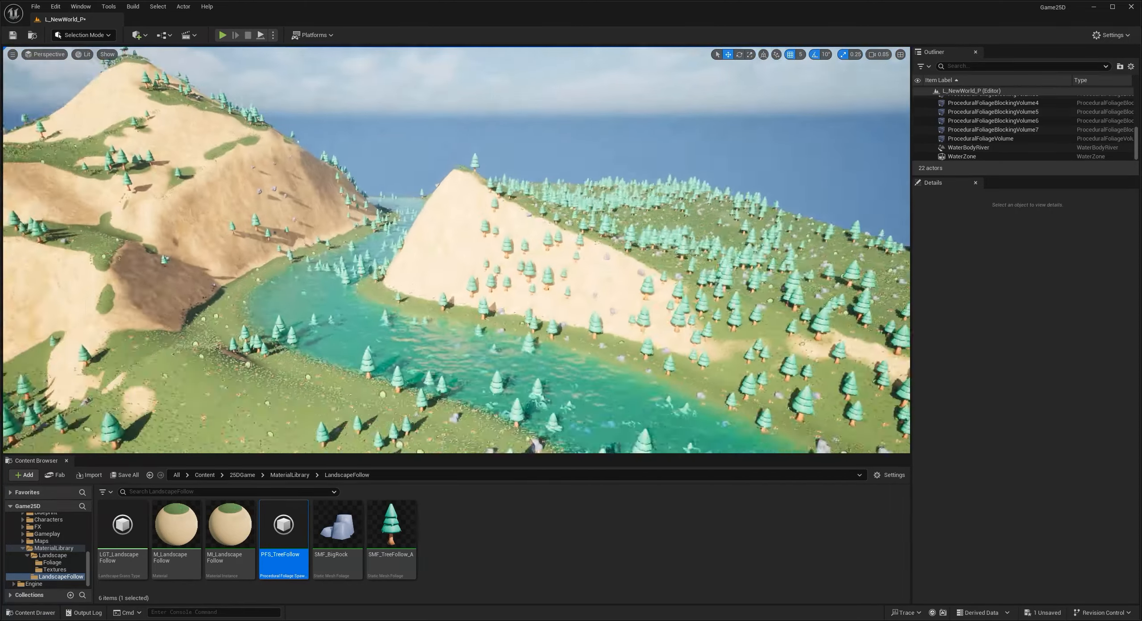
right_click_drag(457, 250, 469, 272)
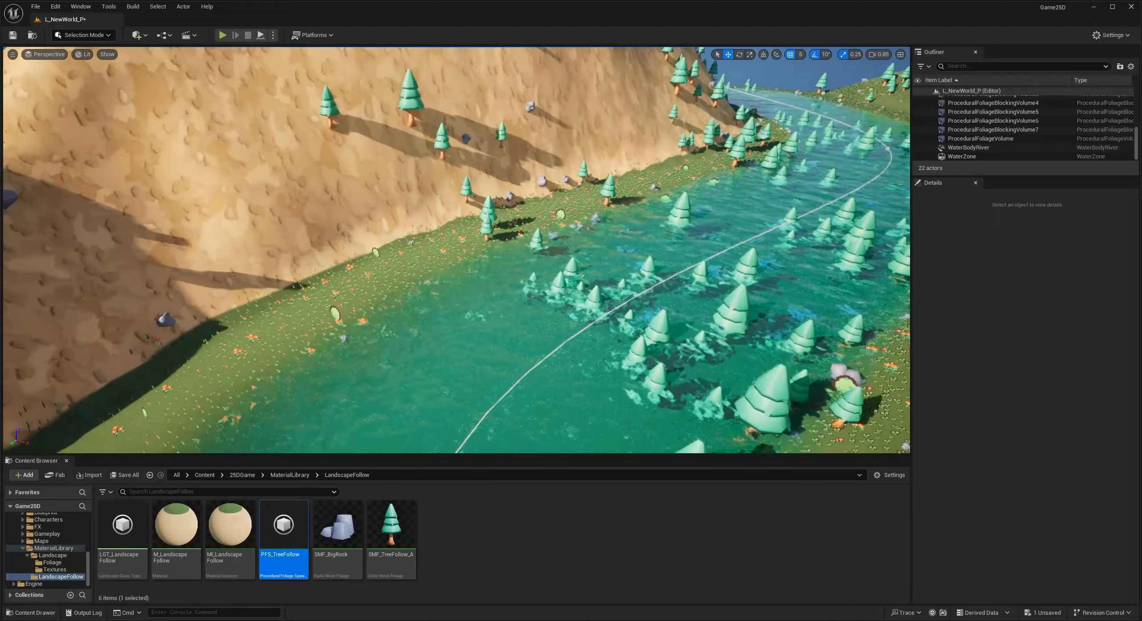
key("s")
mouse_move(438, 370)
right_mouse_down()
mouse_move(433, 388)
mouse_move(438, 370)
right_mouse_up()
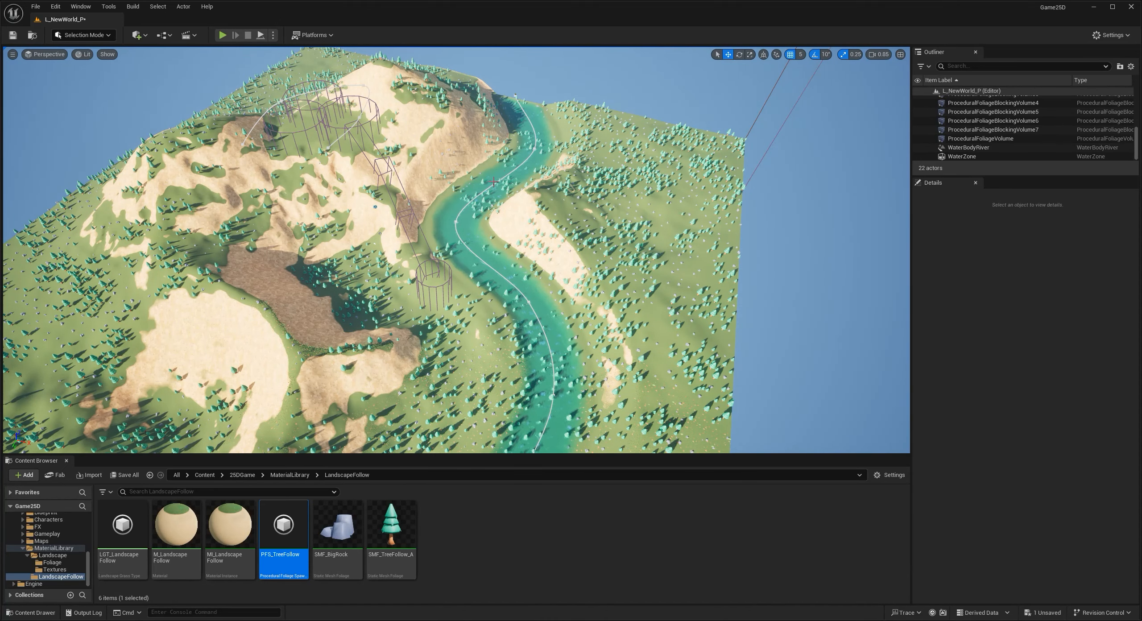
key("w")
right_click_drag(538, 406, 449, 329)
right_click_drag(468, 203, 428, 129)
Search the actors to add for "foliage" and place a Procedural Foliage Blocking Volume on the middle of the river.
left_click(751, 84)
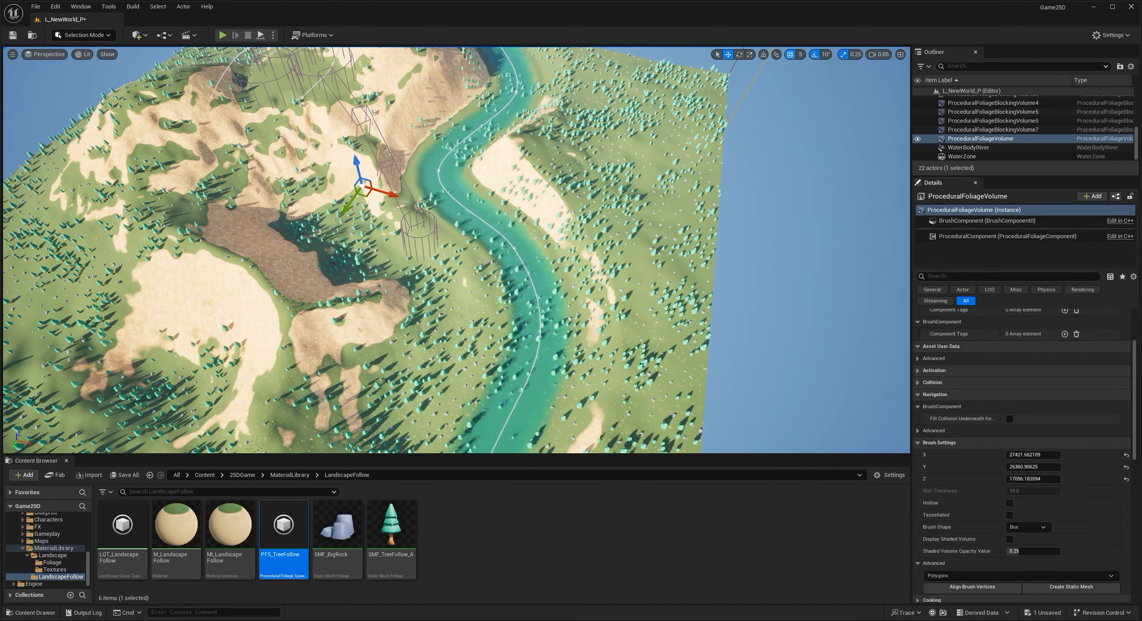
left_click(138, 36)
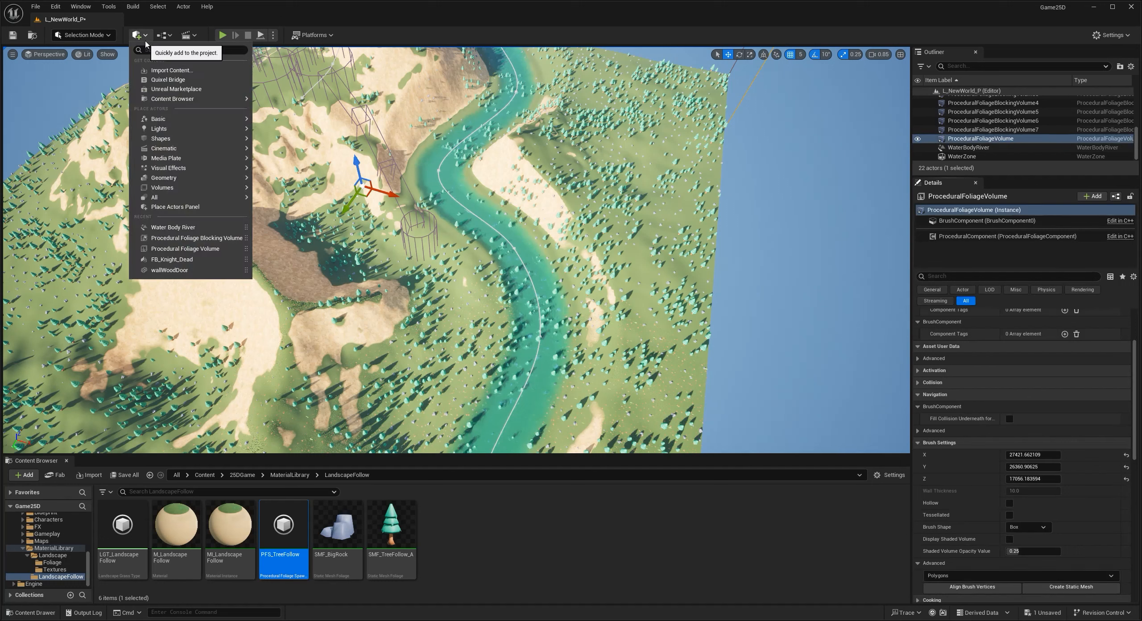
type("foliage")
left_click_drag(219, 91, 479, 219)
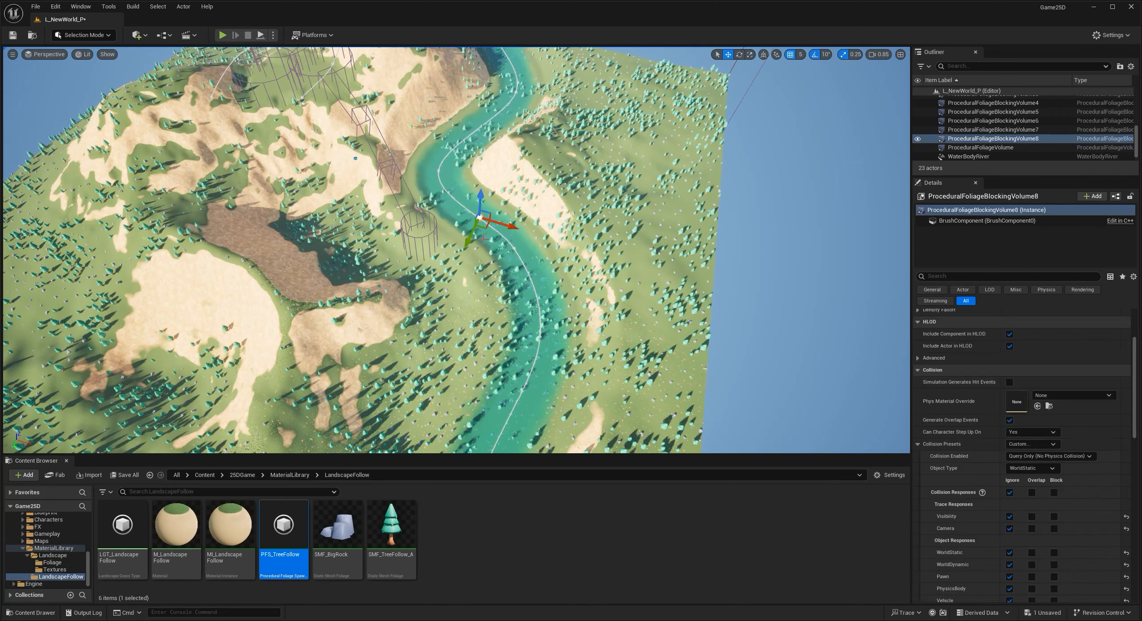
key("f")
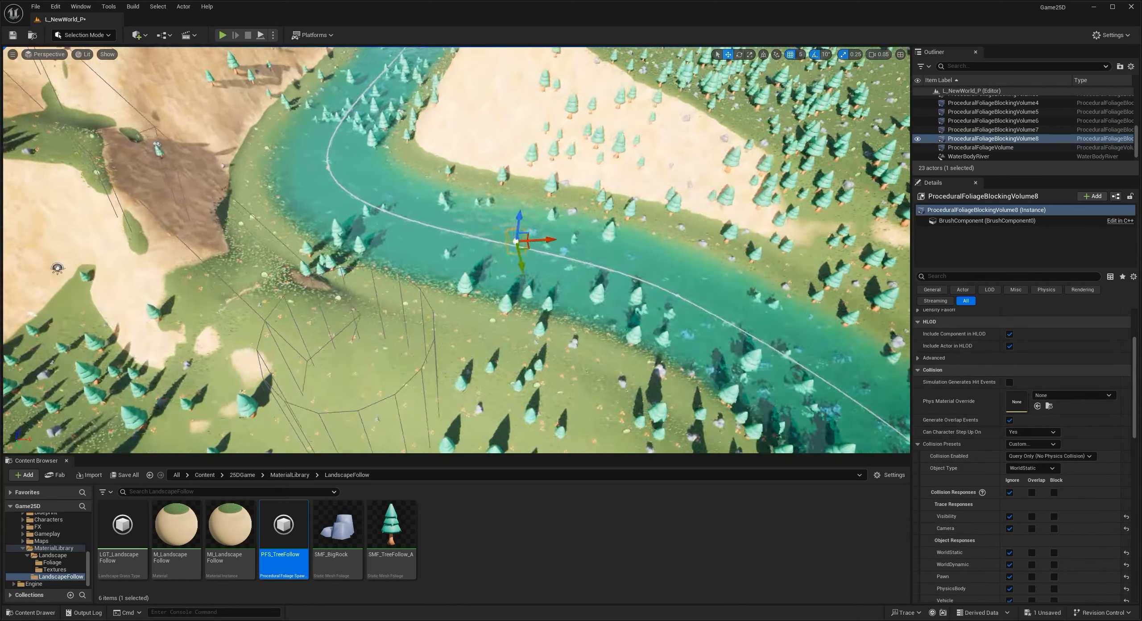
Scale the new foliage blocking volume to span the river's width and rotate it to align with the channel.
right_click_drag(480, 218, 504, 245)
key("s")
key("r")
left_click_drag(453, 170, 513, 151)
left_click_drag(440, 192, 452, 223)
left_click_drag(429, 150, 428, 116)
key("d")
right_click_drag(473, 178, 375, 183)
key("s")
key("e")
left_click_drag(459, 241, 435, 266)
key("r")
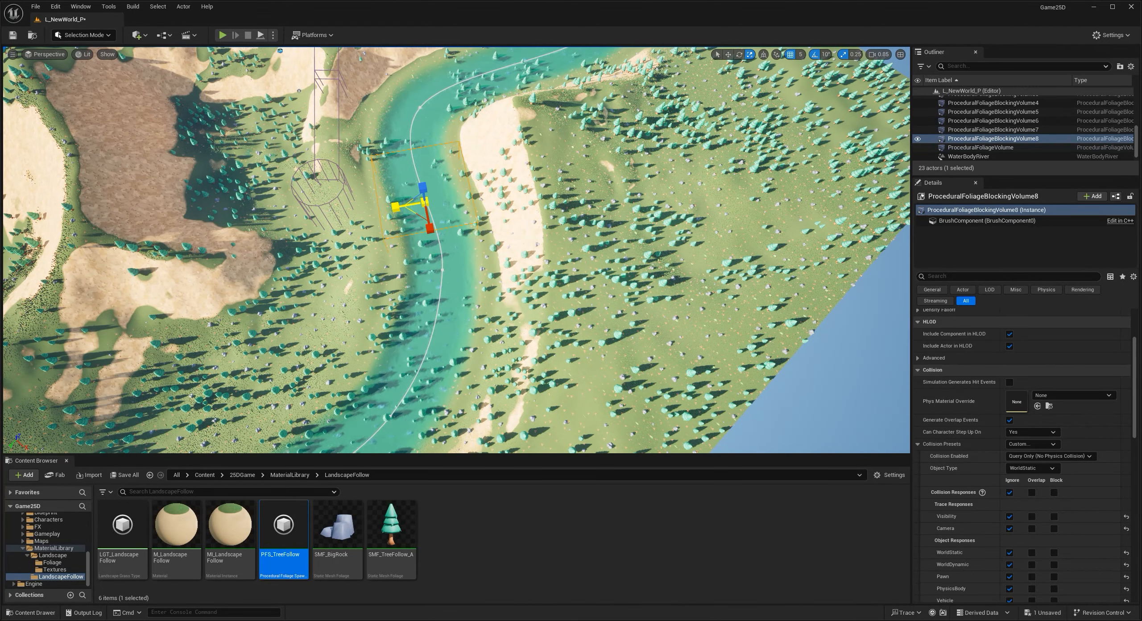
right_click_drag(424, 177, 517, 181)
key("a")
key("s")
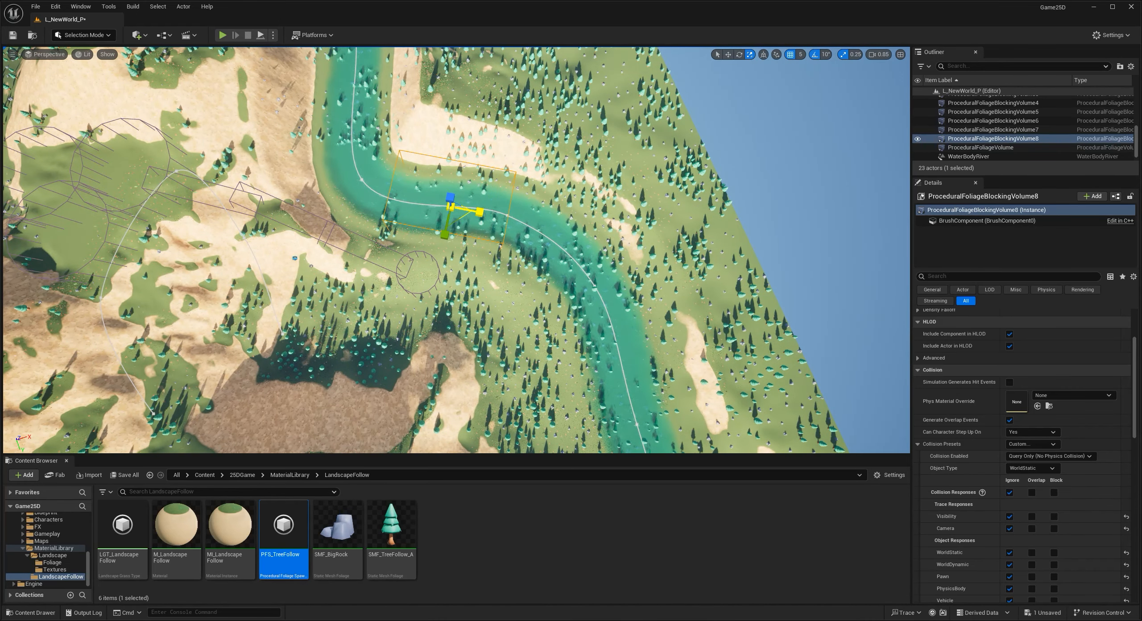
Duplicate the foliage blocking volume to the adjoining river bend and rotate the copy to follow the channel.
key("w")
left_click_drag(485, 213, 390, 220, "alt")
key("e")
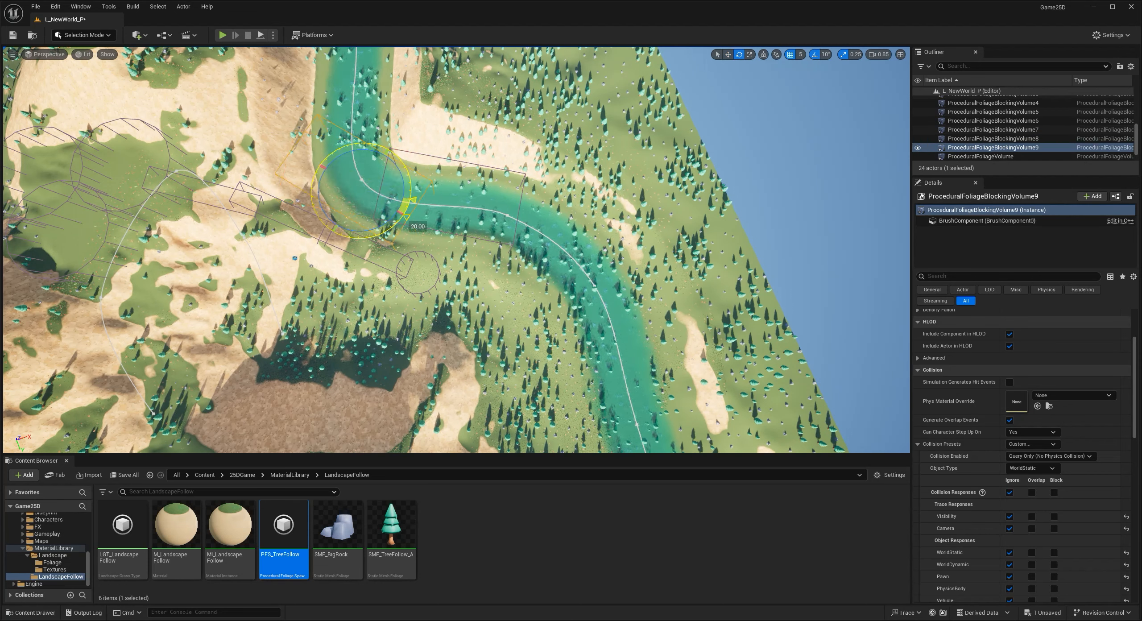
key("w")
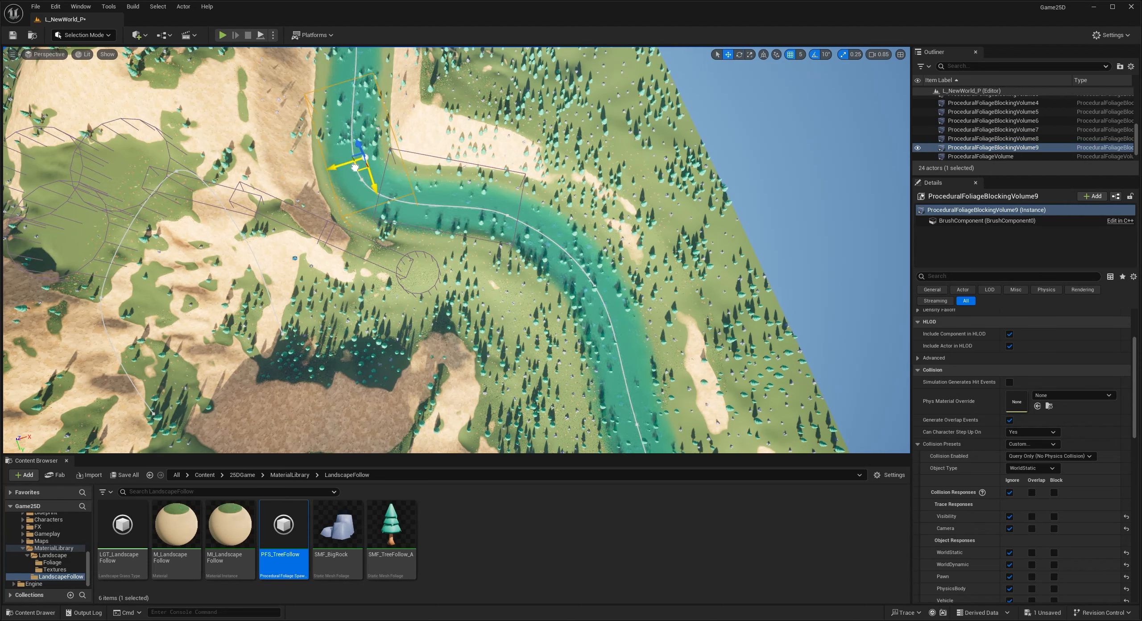
mouse_move(407, 203)
right_mouse_down()
mouse_move(417, 179)
mouse_move(439, 203)
mouse_move(407, 203)
right_mouse_up()
Duplicate the bend's foliage blocking volume onto the next river stretch along the mountain and rotate the copy to match.
left_click_drag(425, 206, 350, 143, "alt")
key("e")
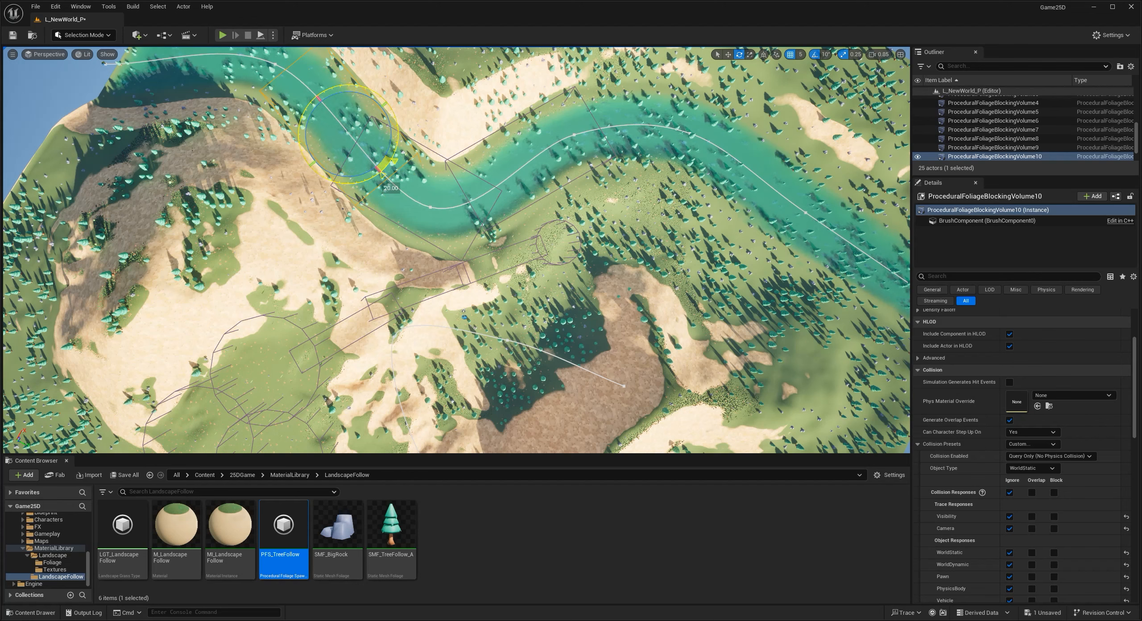
left_click_drag(380, 168, 379, 155)
right_click_drag(379, 155, 430, 149)
key("w")
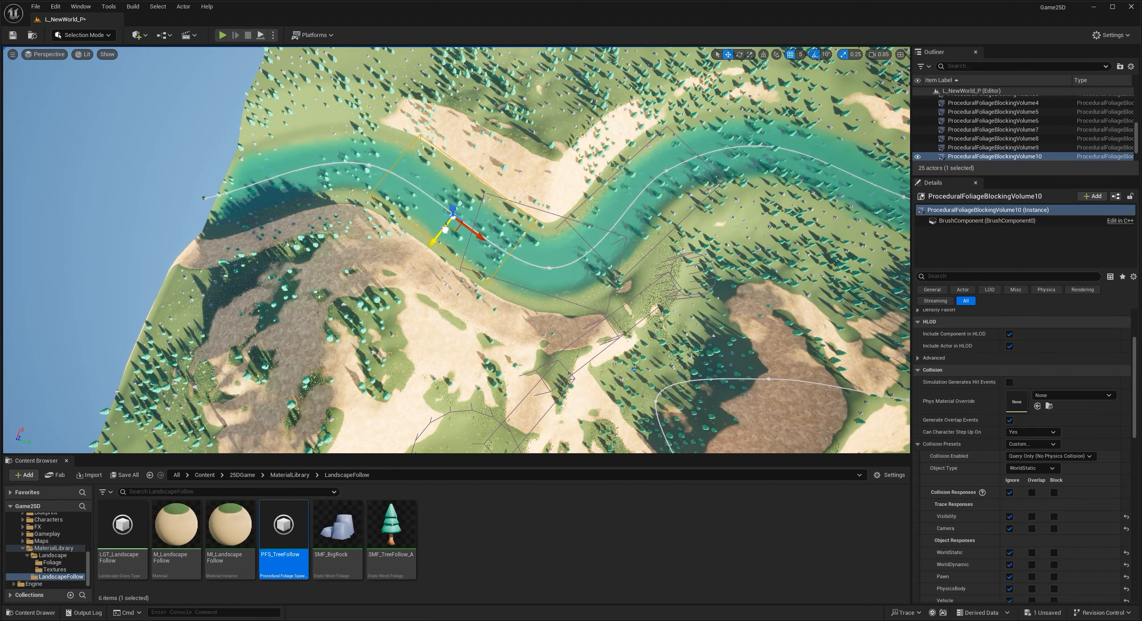
Duplicate the blocking volume again onto the curve near the river's starting end and turn the copy along the channel.
left_click_drag(462, 238, 397, 154, "alt")
key("e")
right_click_drag(397, 153, 411, 210)
key("w")
key("w")
key("e")
left_click_drag(465, 196, 414, 196)
key("w")
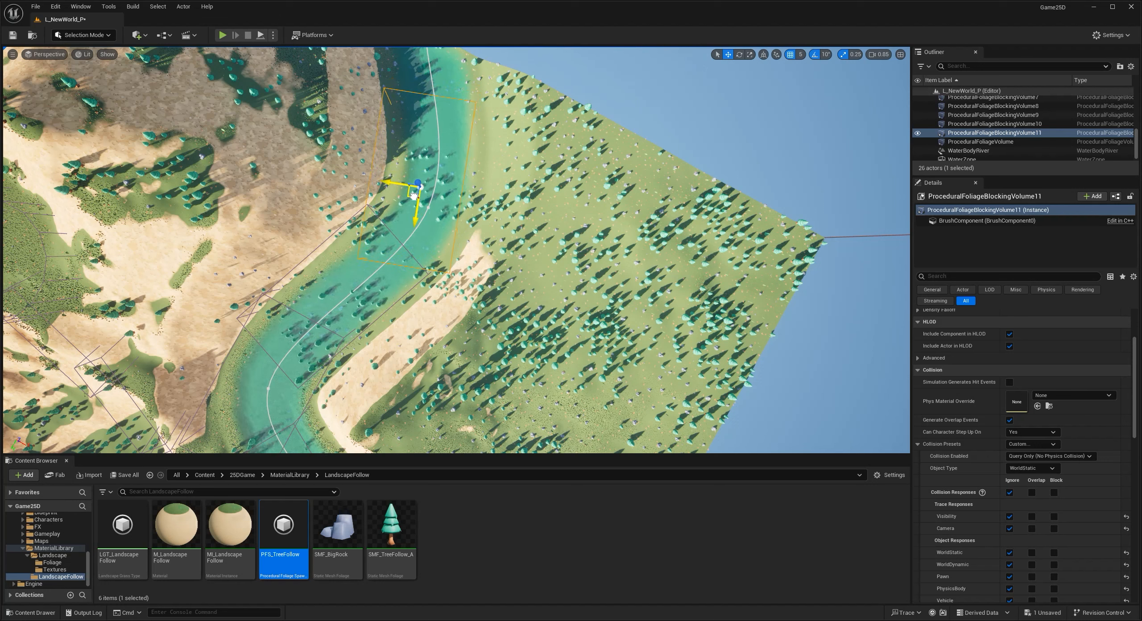
Refine the rotation and scale of ProceduralFoliageBlockingVolume11 and reposition it over the river curve.
key("e")
key("r")
left_click_drag(414, 212, 413, 208)
key("w")
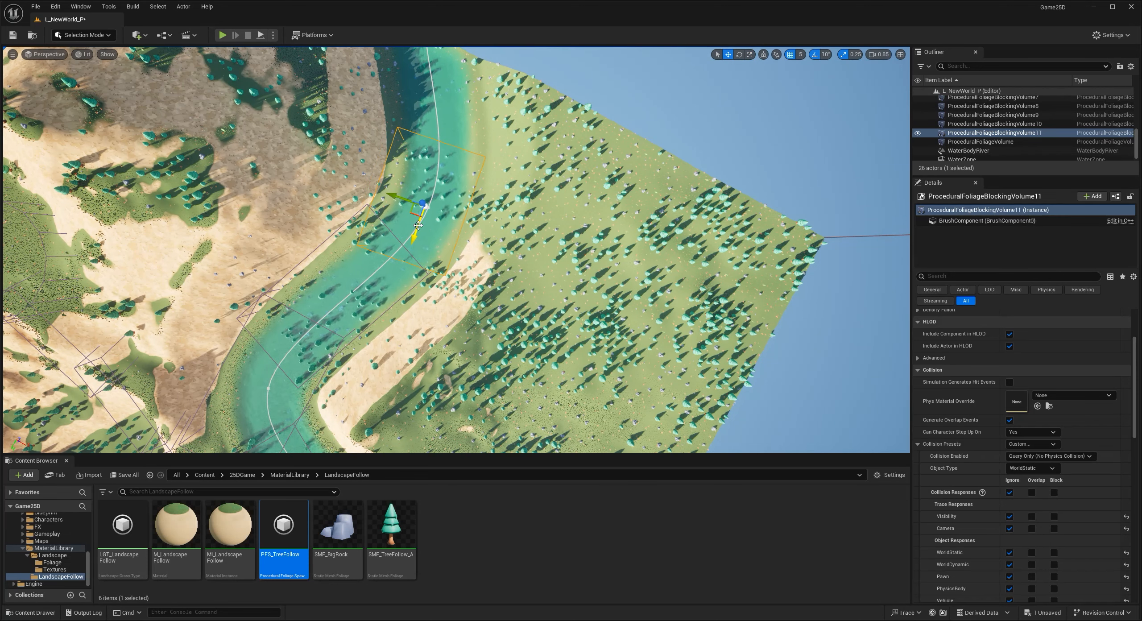
Duplicate the blocking volume to the river's starting end at the landscape's edge and adjust the copy to cover the water.
left_click_drag(417, 218, 419, 206, "alt")
right_click_drag(429, 127, 436, 215)
key("e")
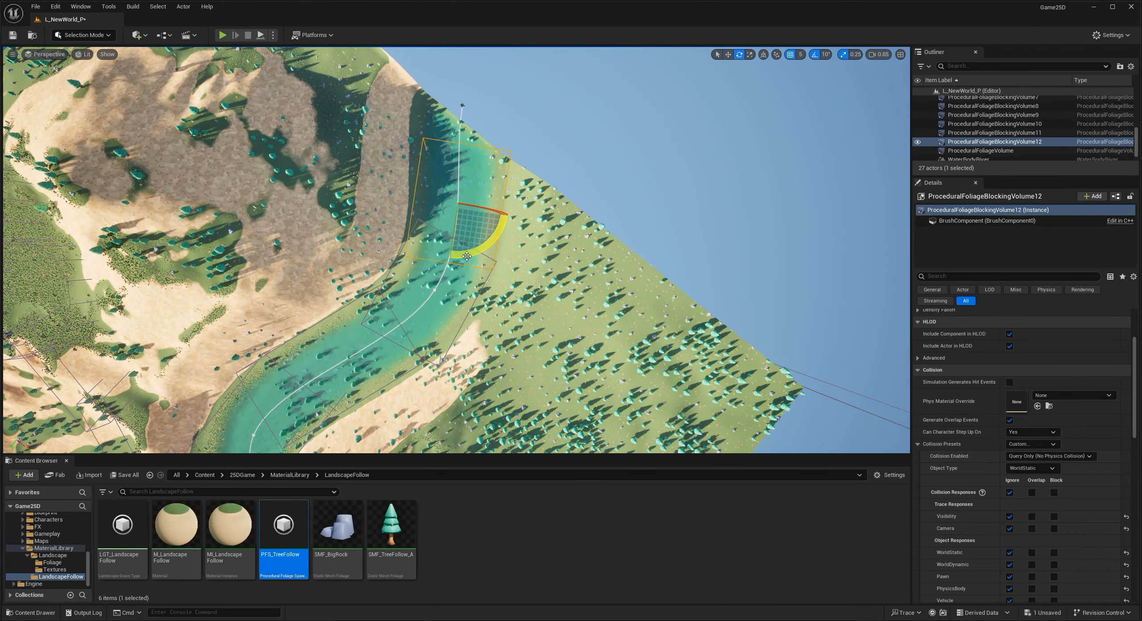
key("r")
key("w")
Duplicate ProceduralFoliageBlockingVolume8 onto the uncovered river curve on its other side and rotate the copy to follow the channel.
right_click_drag(534, 220, 397, 216)
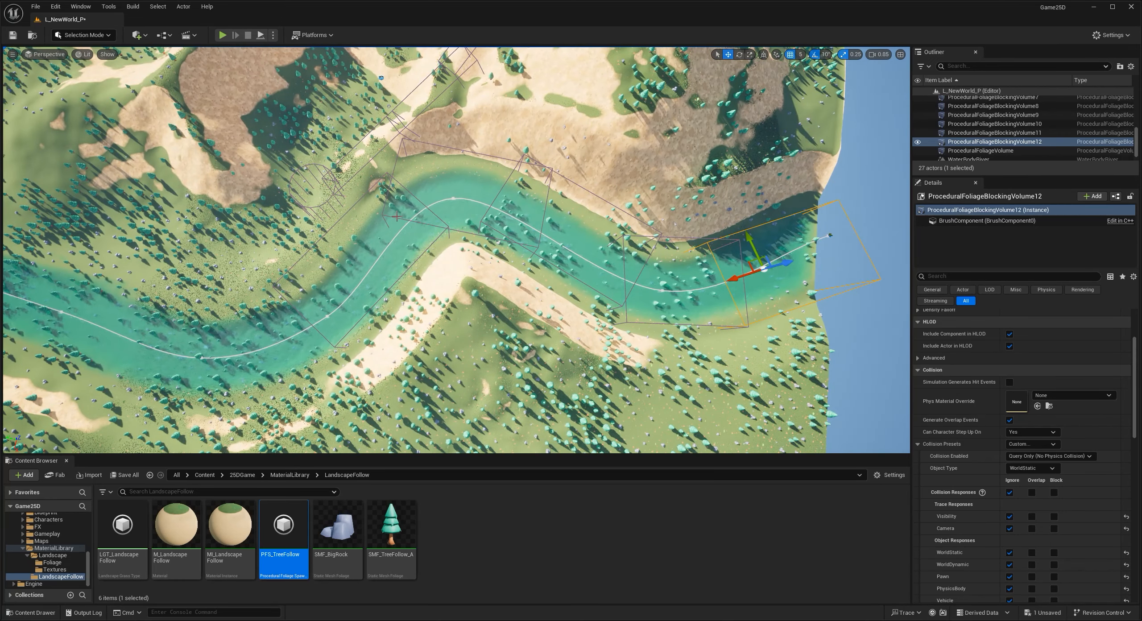
right_click_drag(277, 266, 248, 302)
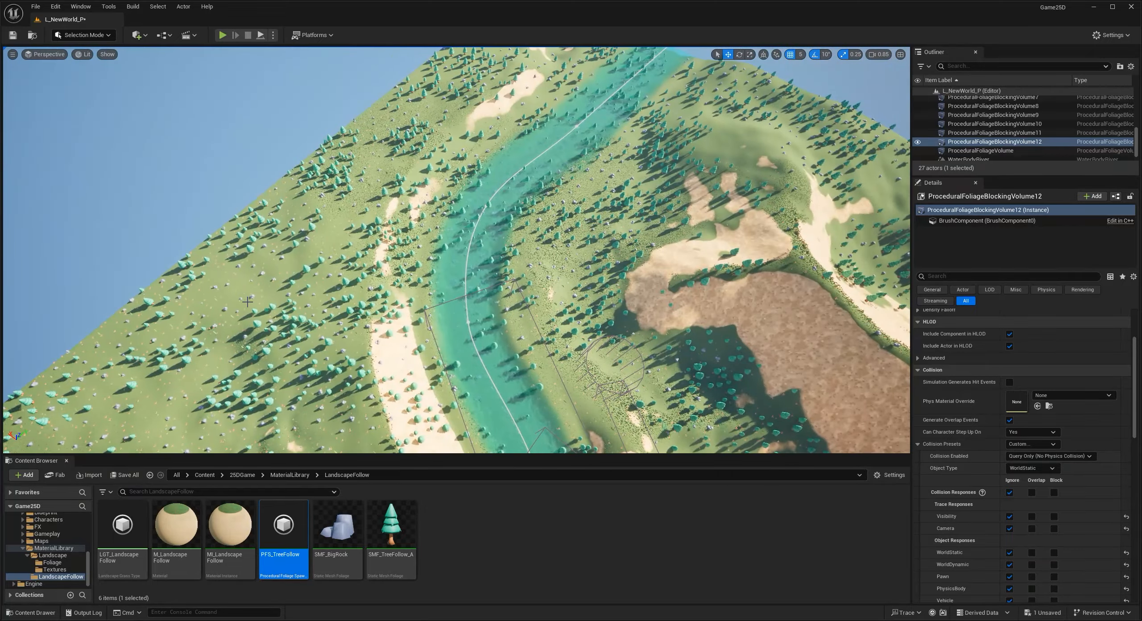
left_click(450, 302)
key("f")
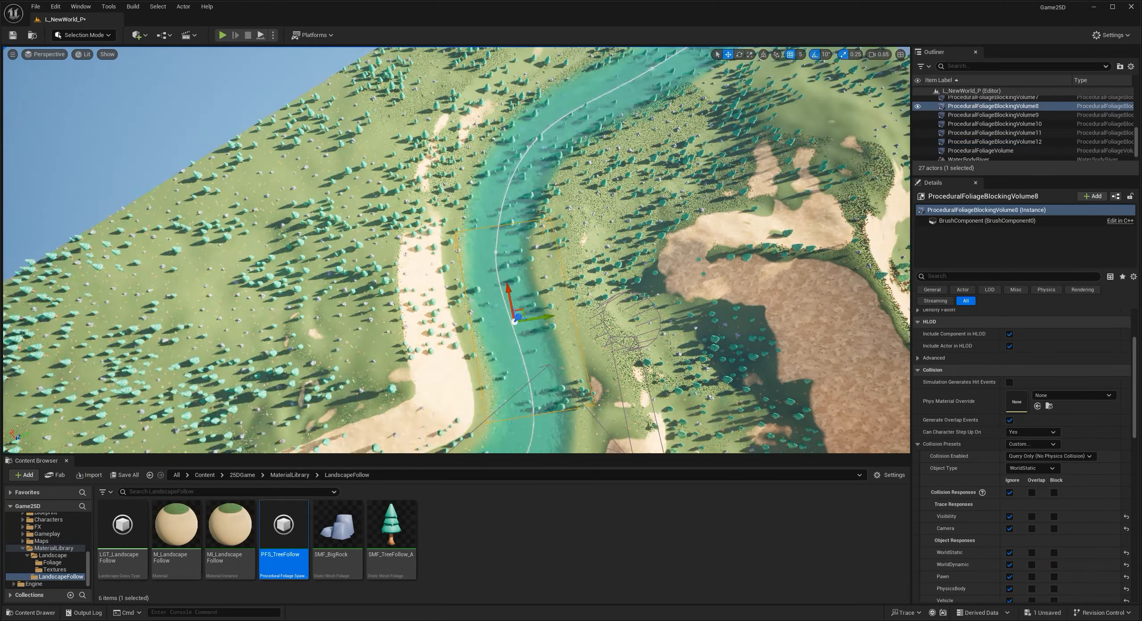
left_click_drag(436, 238, 475, 159, "alt")
key("e")
right_click_drag(521, 144, 450, 188)
key("w")
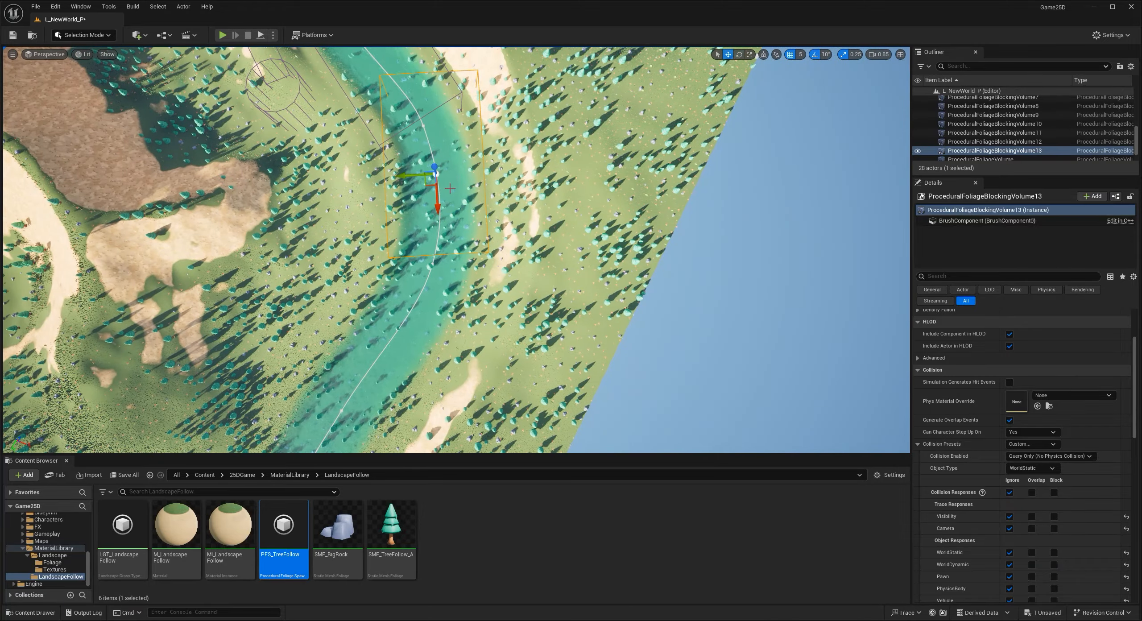
left_click_drag(424, 203, 424, 200)
Place three more copies of the foliage blocking volume along the last river stretch up to the landscape's edge.
right_click_drag(424, 201, 424, 201)
left_click_drag(402, 210, 489, 216, "alt")
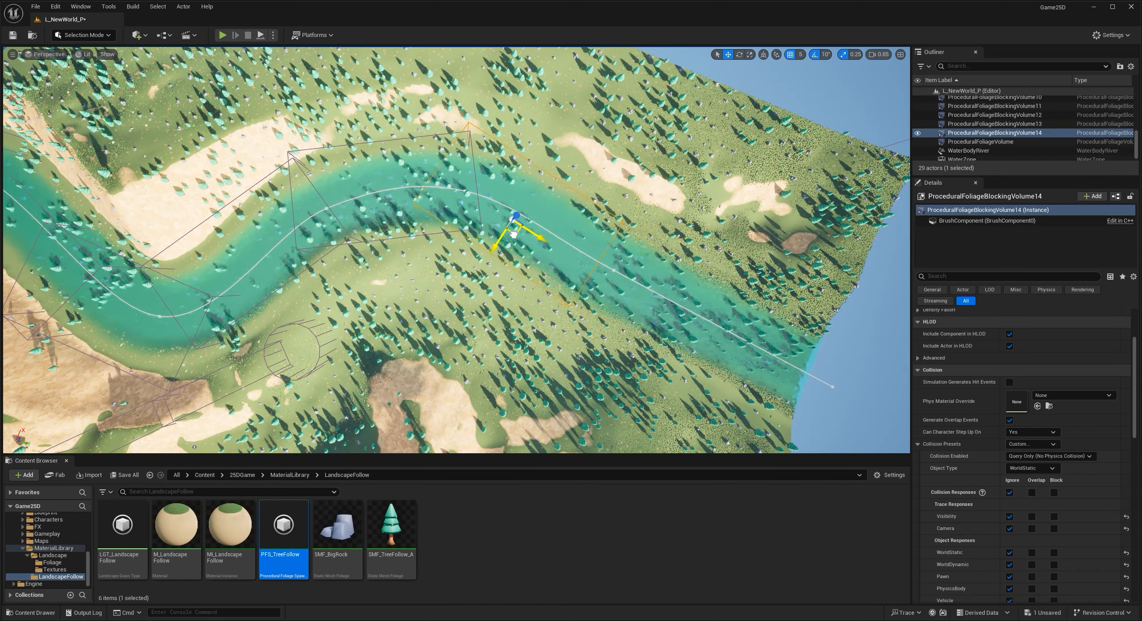
left_click_drag(539, 248, 682, 308, "alt")
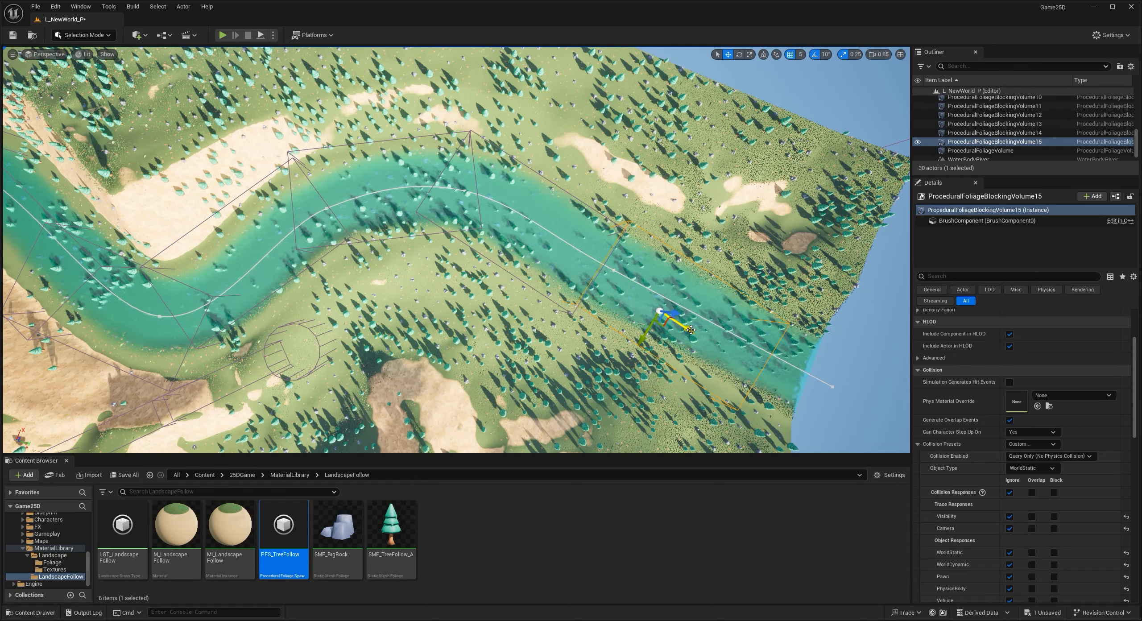
left_click_drag(690, 331, 796, 372, "alt")
right_click_drag(732, 357, 542, 299)
key("Escape")
Group all the procedural foliage blocking volumes and the ProceduralFoliageVolume in a new folder named 03_Foliage.
left_click_drag(956, 177, 962, 417)
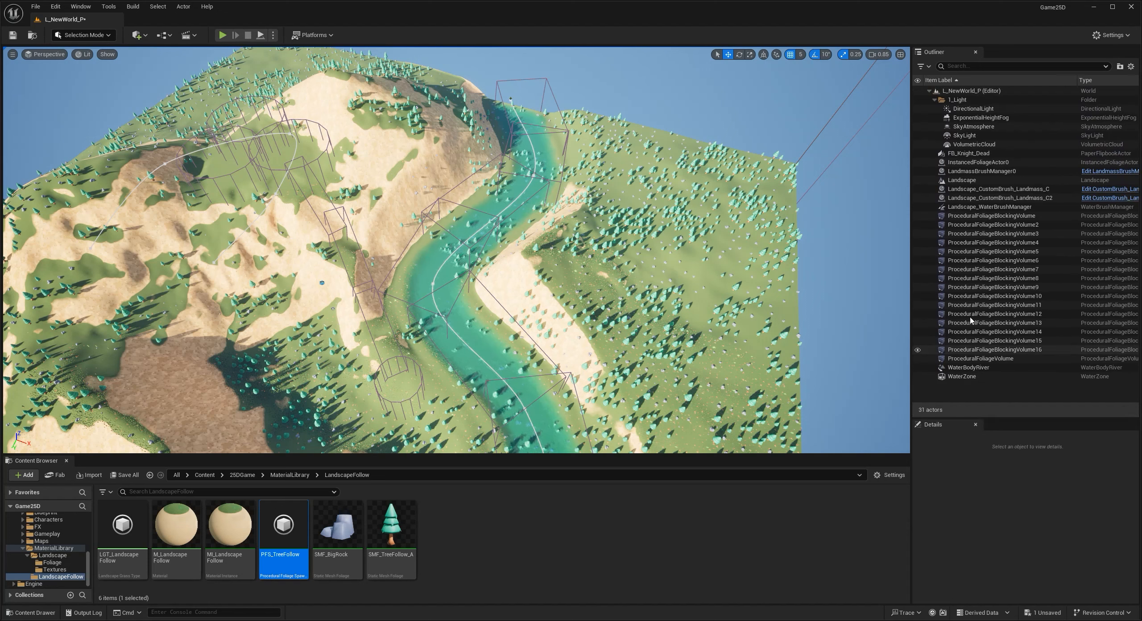
left_click(934, 100)
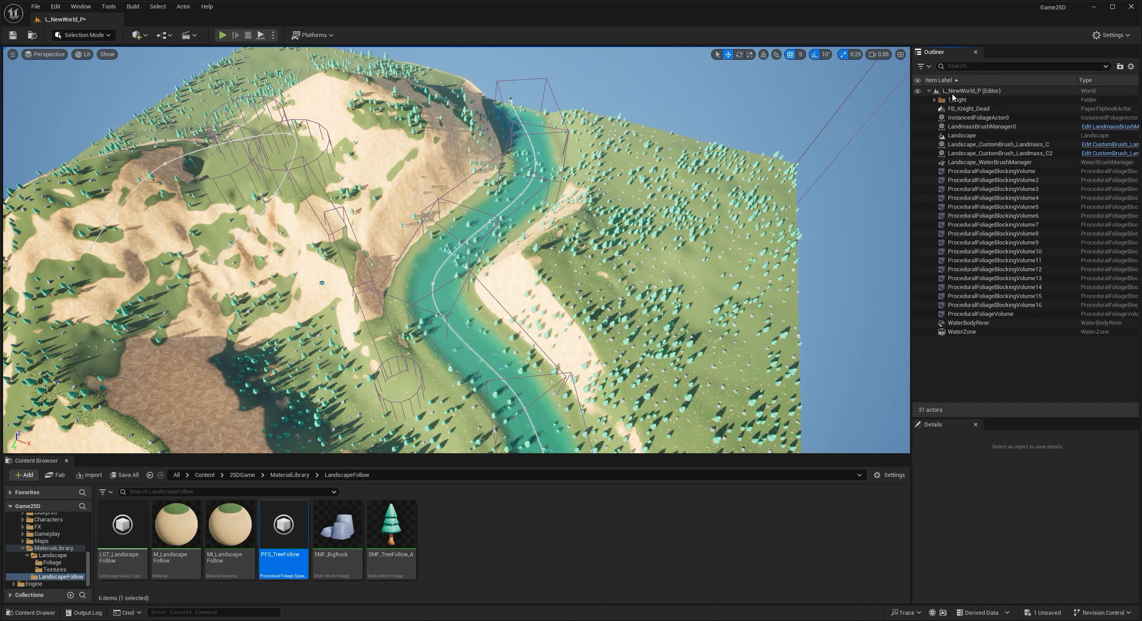
left_click(982, 171)
left_click(995, 314, "shift")
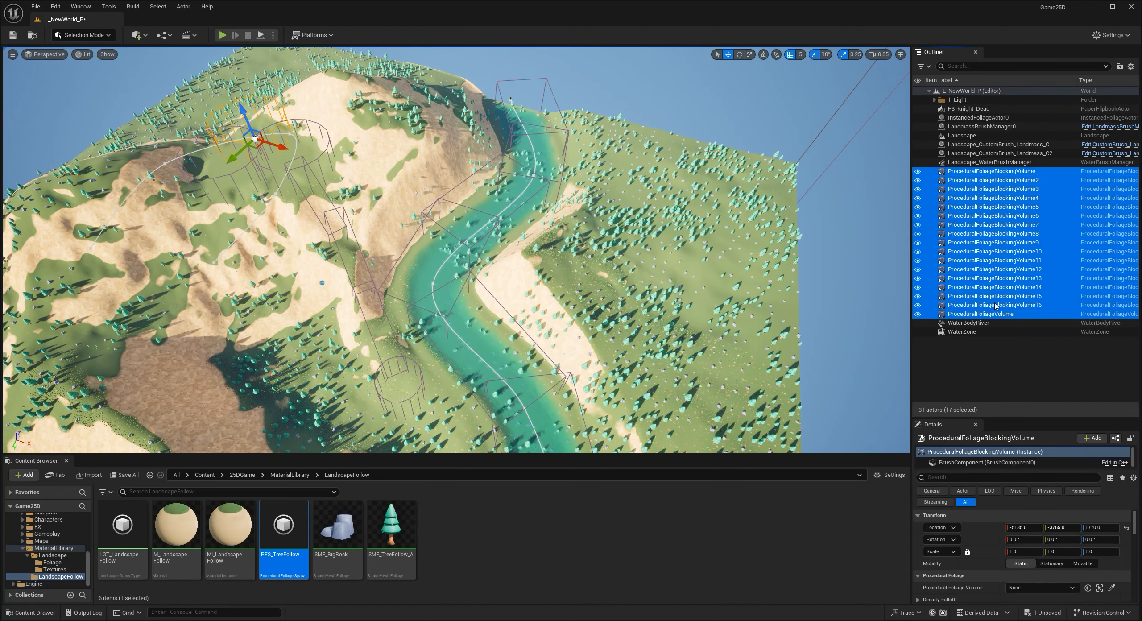
left_click(1120, 66)
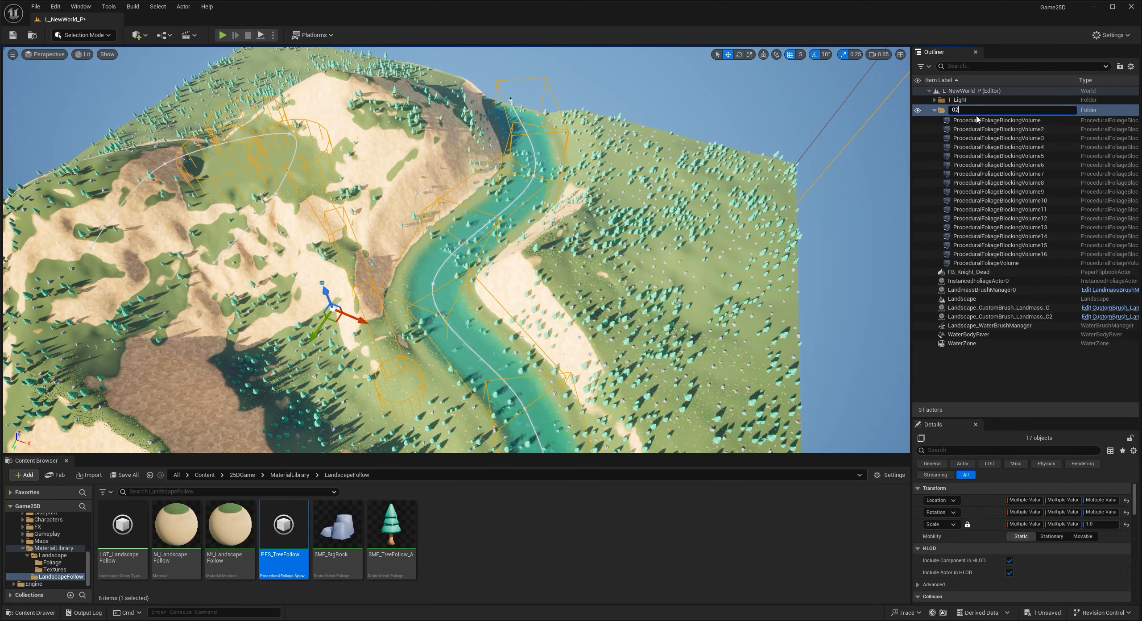
key("Caps_Lock")
type("03_F")
key("Caps_Lock")
type("oliage")
key("Return")
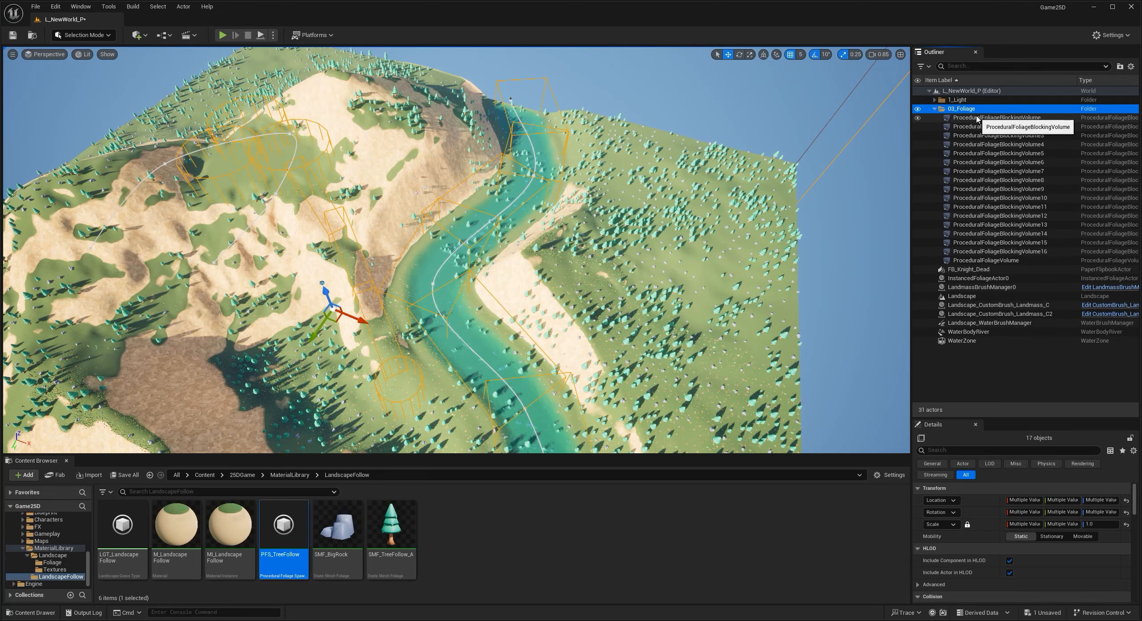
Group the 16 foliage blocking volumes in a subfolder named Blockers inside 03_Foliage and collapse the folders.
left_click(996, 118)
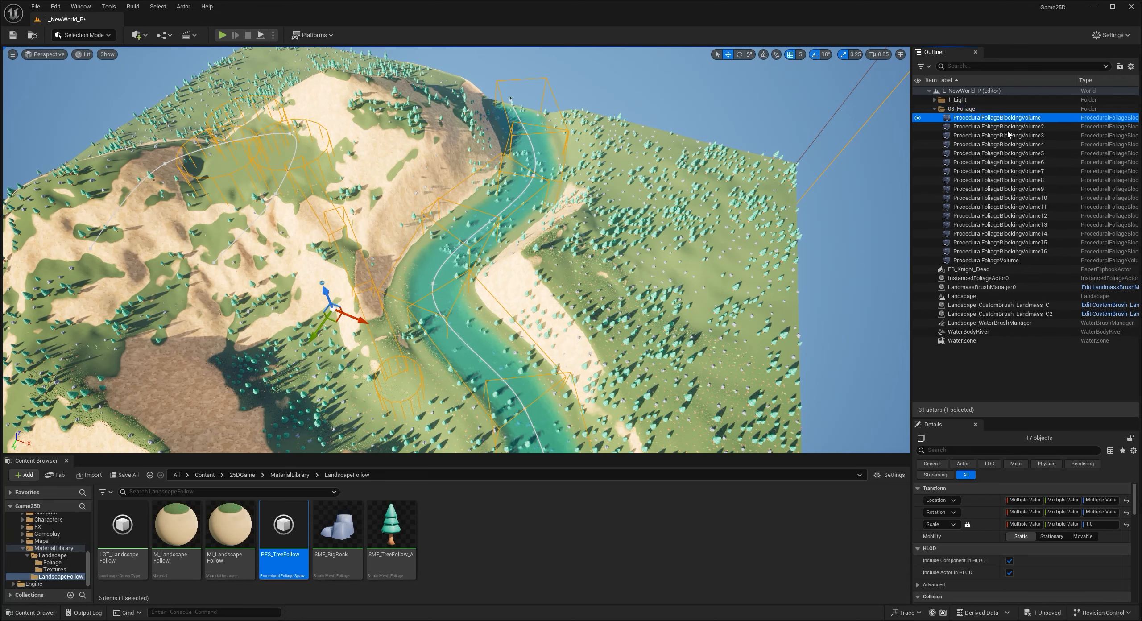
left_click(1000, 251, "shift")
left_click(1121, 67)
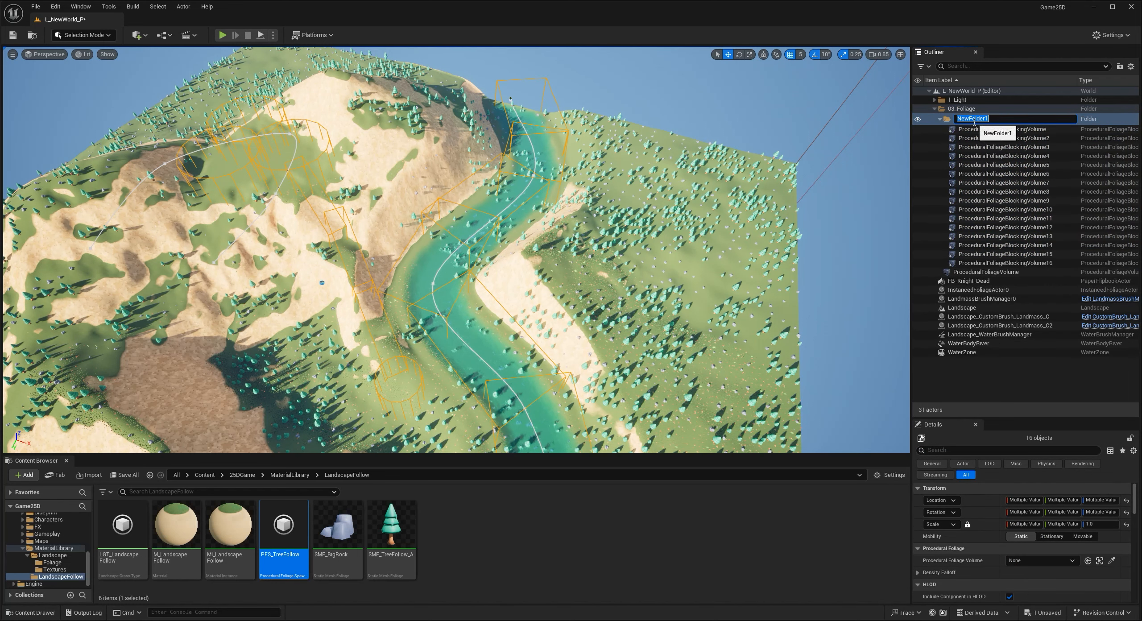
type("Blockers")
key("Return")
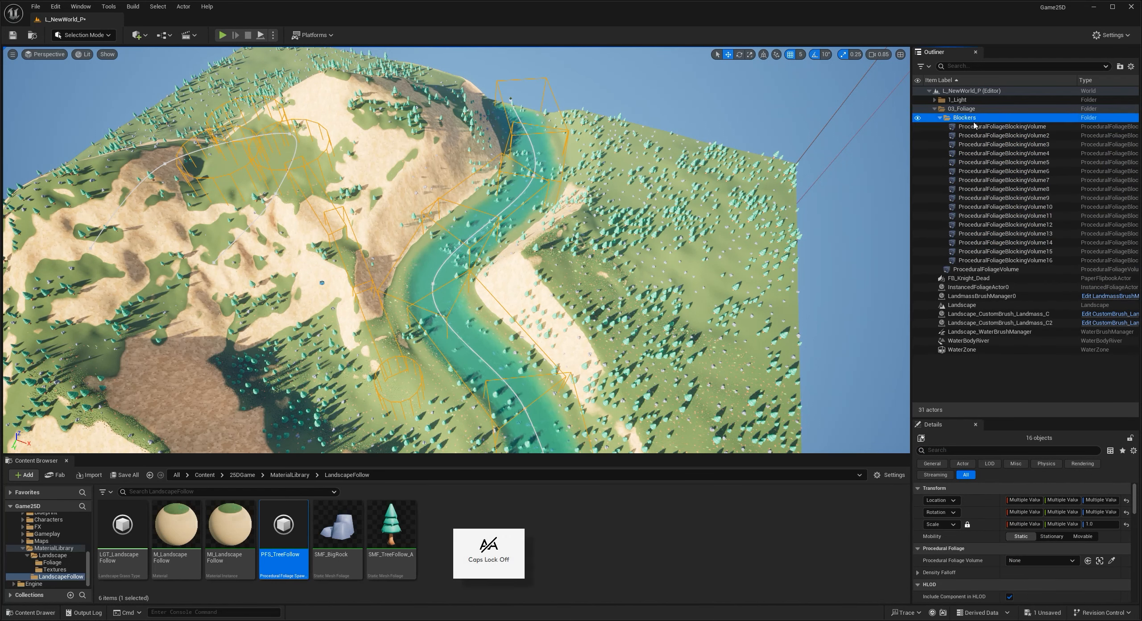
left_click(941, 118)
left_click(939, 109)
left_click(935, 109)
Move InstancedFoliageActor0 into the 03_Foliage folder and collapse it.
left_click(964, 130)
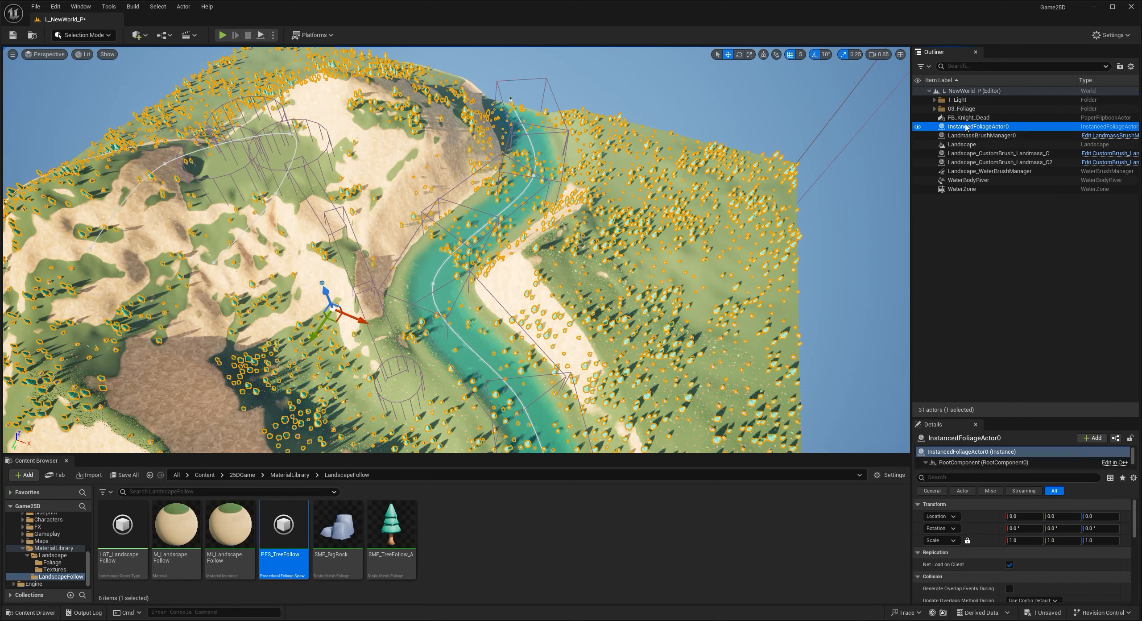
left_click_drag(963, 112, 964, 112)
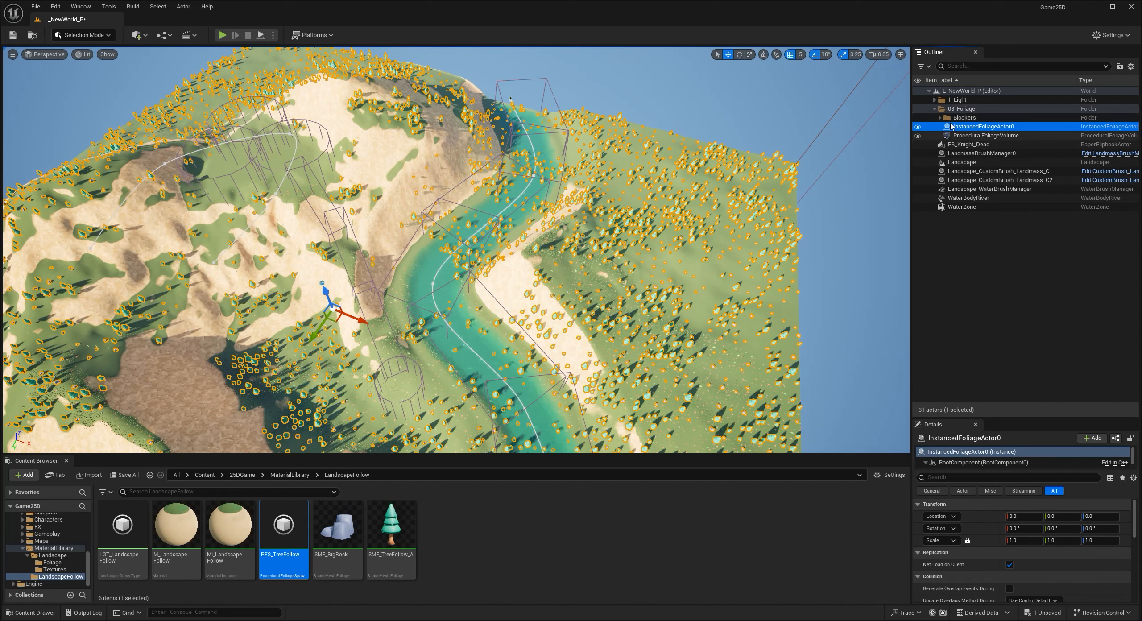
left_click(935, 109)
Group the landscape, its brushes, both brush managers, WaterBodyRiver and WaterZone in a new folder named 02_Landscape and collapse it.
left_click(964, 138)
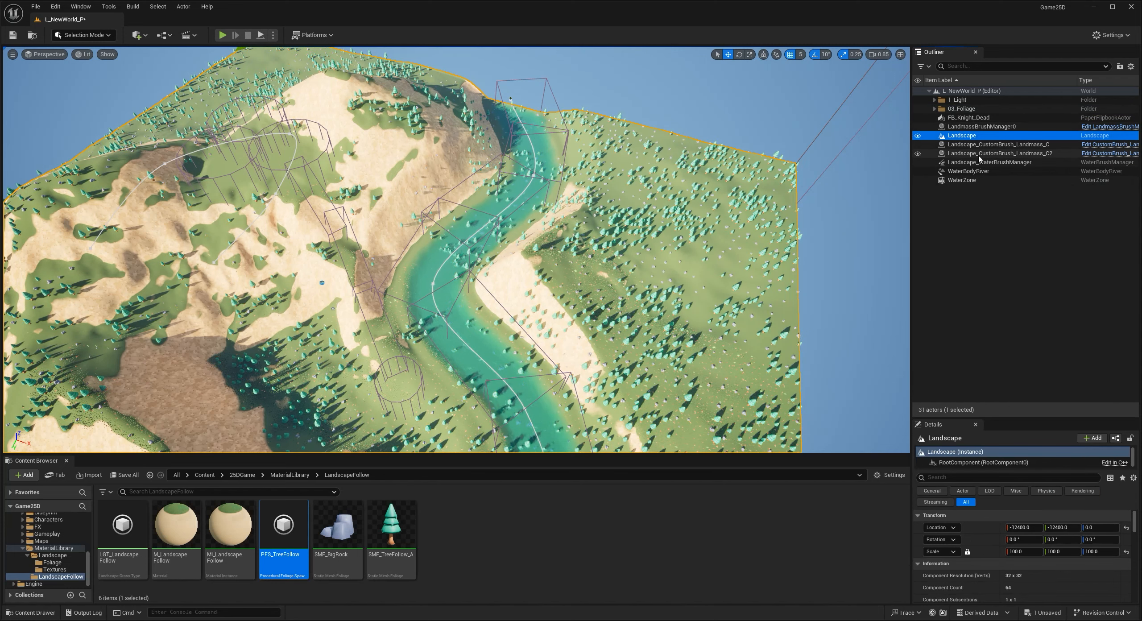
left_click(1044, 154, "ctrl")
left_click(979, 145, "ctrl")
left_click(969, 163, "ctrl")
left_click(968, 173, "ctrl")
left_click(969, 180, "ctrl")
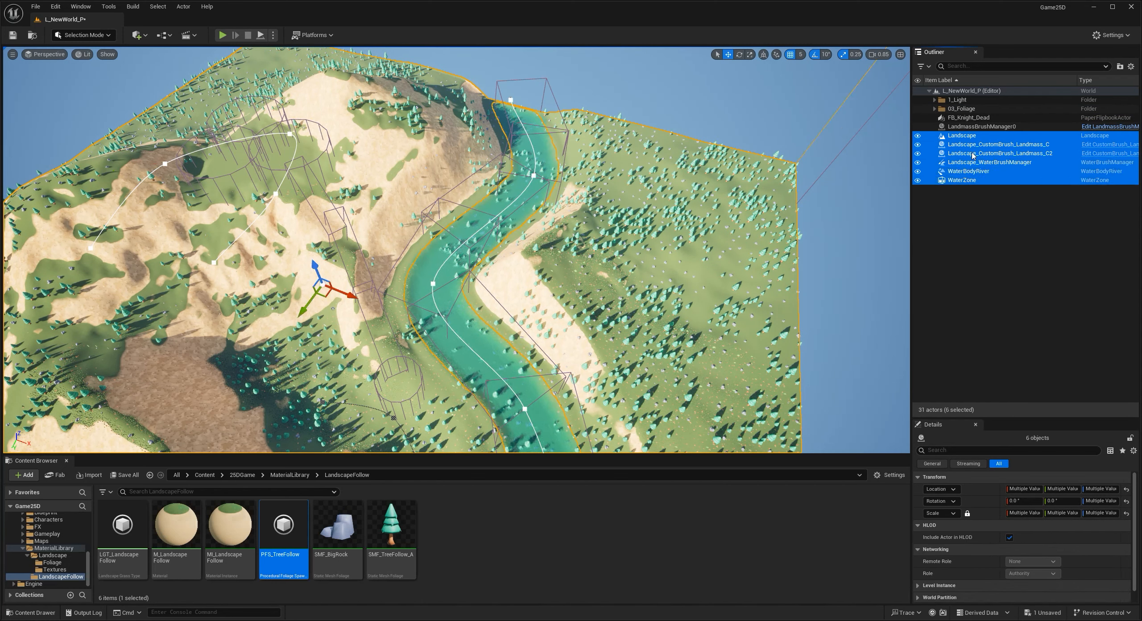
left_click(977, 128, "ctrl")
left_click(1119, 67)
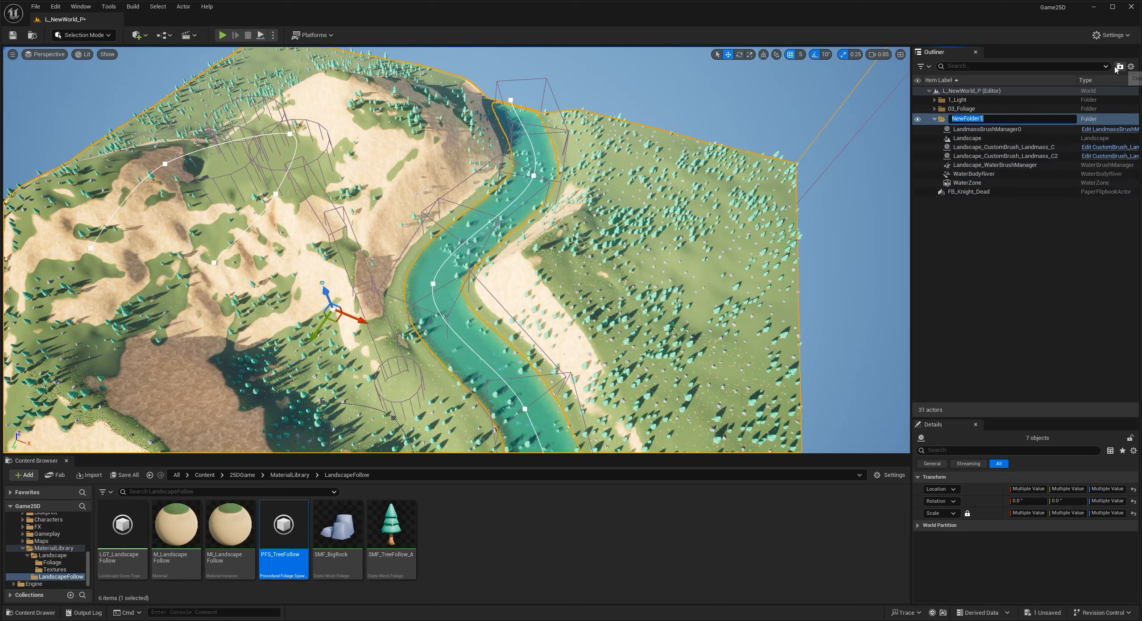
type("02")
key("Caps_Lock")
type("_Landscape")
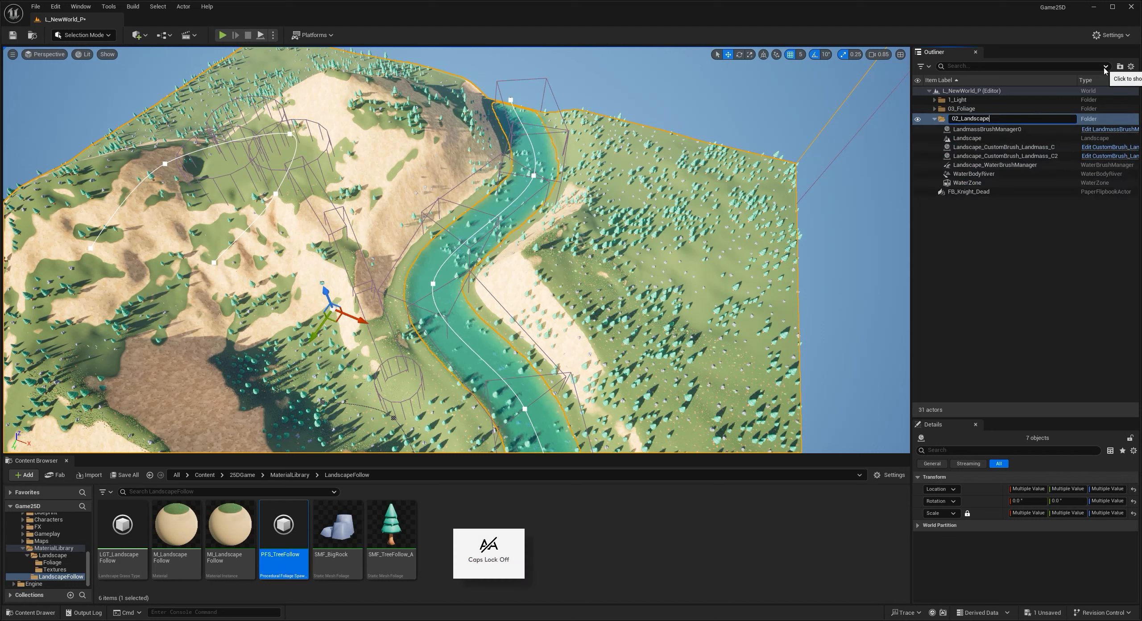
key("Return")
left_click(1026, 180)
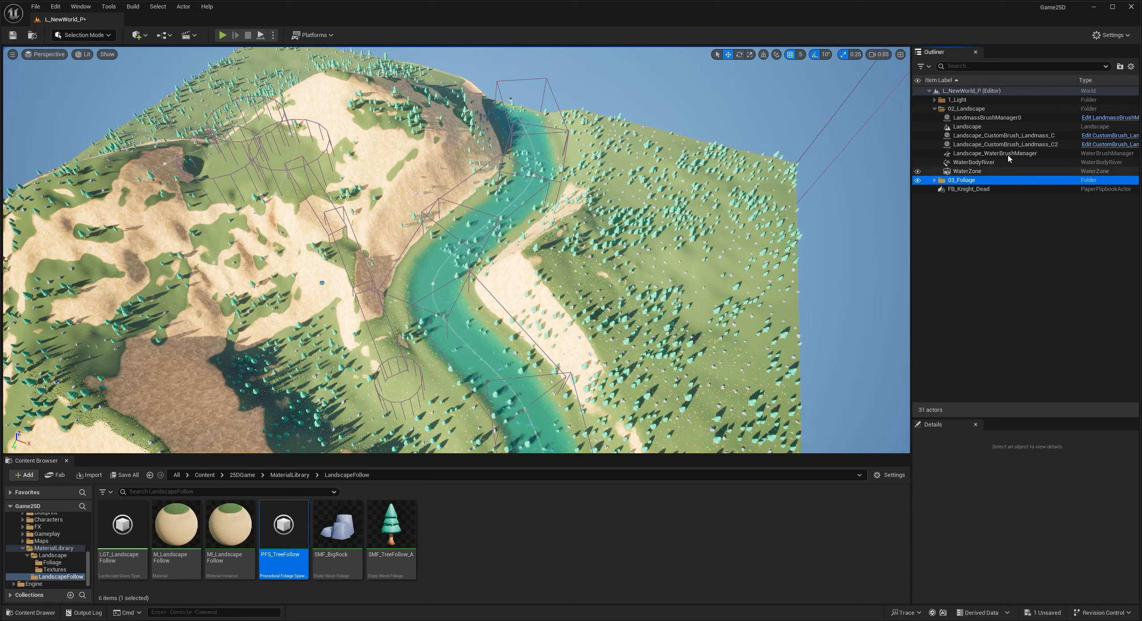
left_click(934, 109)
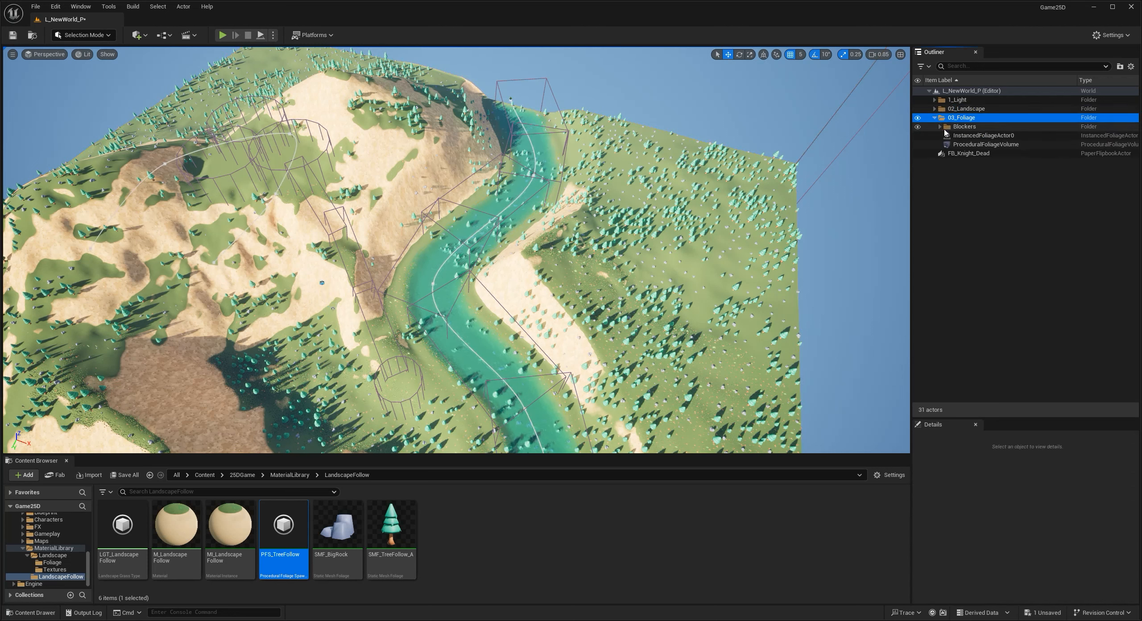
Resimulate the ProceduralFoliageVolume in 03_Foliage so the blocking volumes clear the river.
left_click(955, 144)
left_click_drag(956, 417, 956, 220)
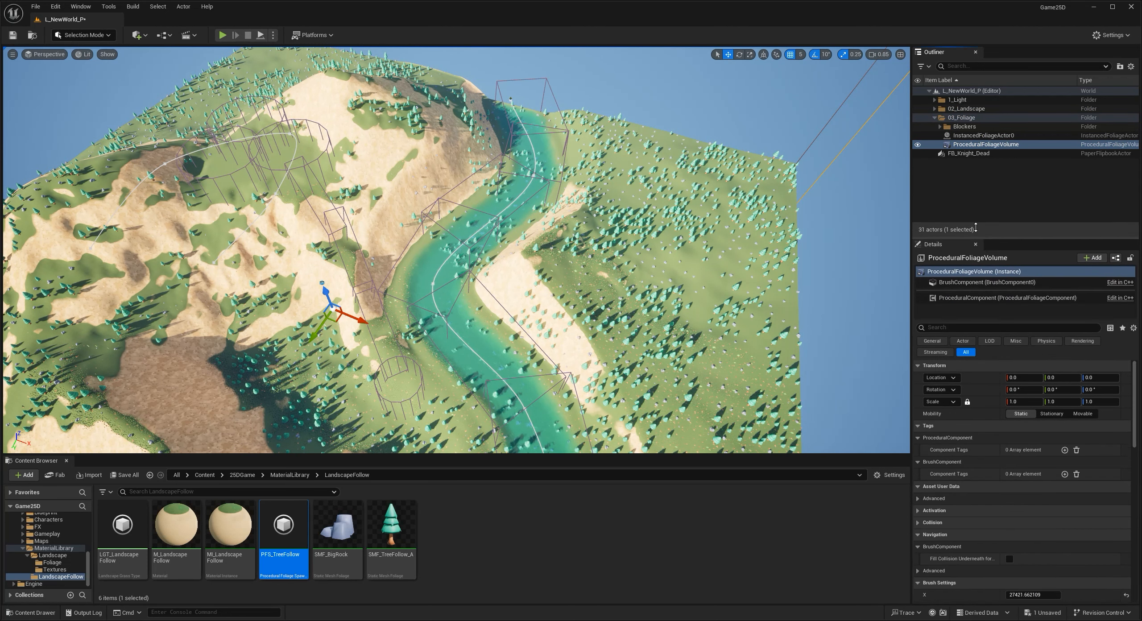
scroll(1009, 490, "down", 10)
scroll(1013, 558, "down", 3)
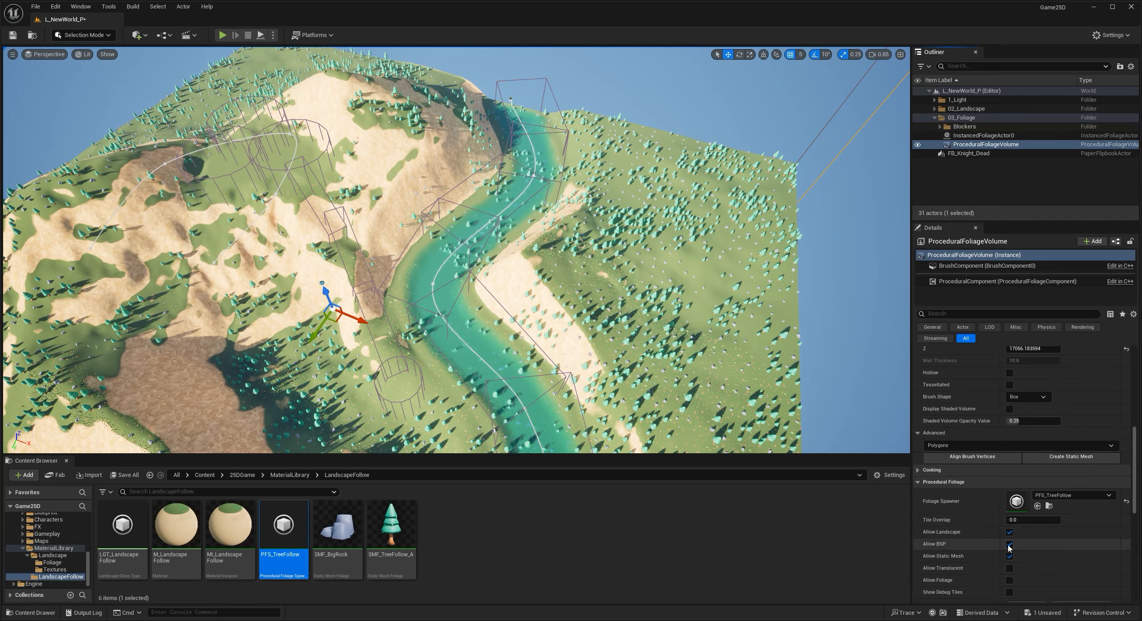
left_click(1027, 563)
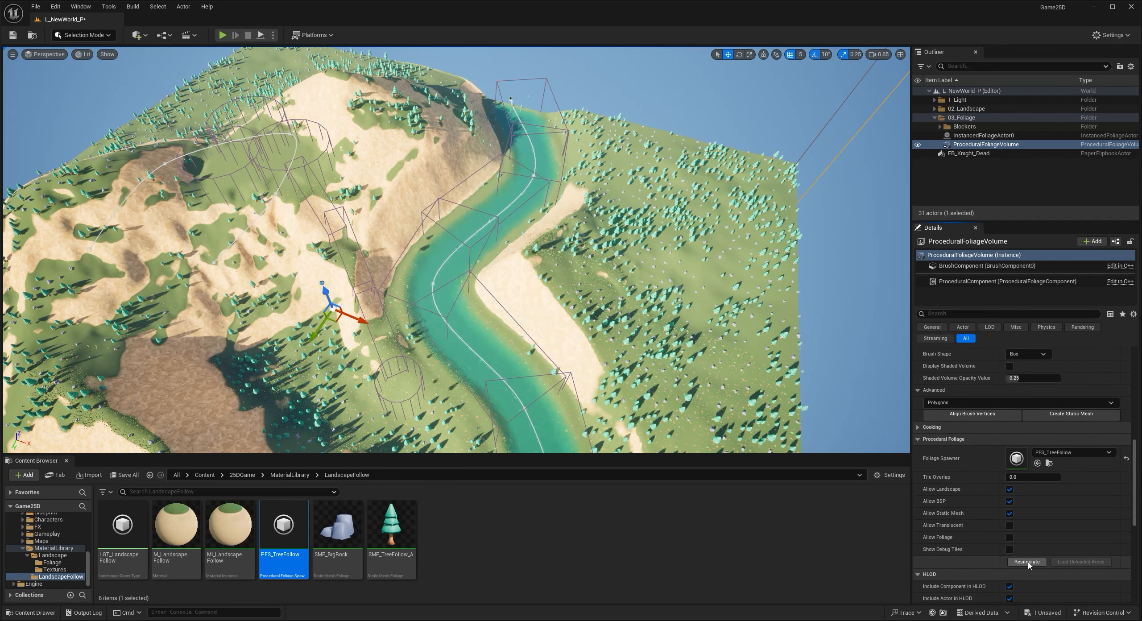
right_click_drag(588, 274, 589, 331)
key("g")
key("w")
key("s")
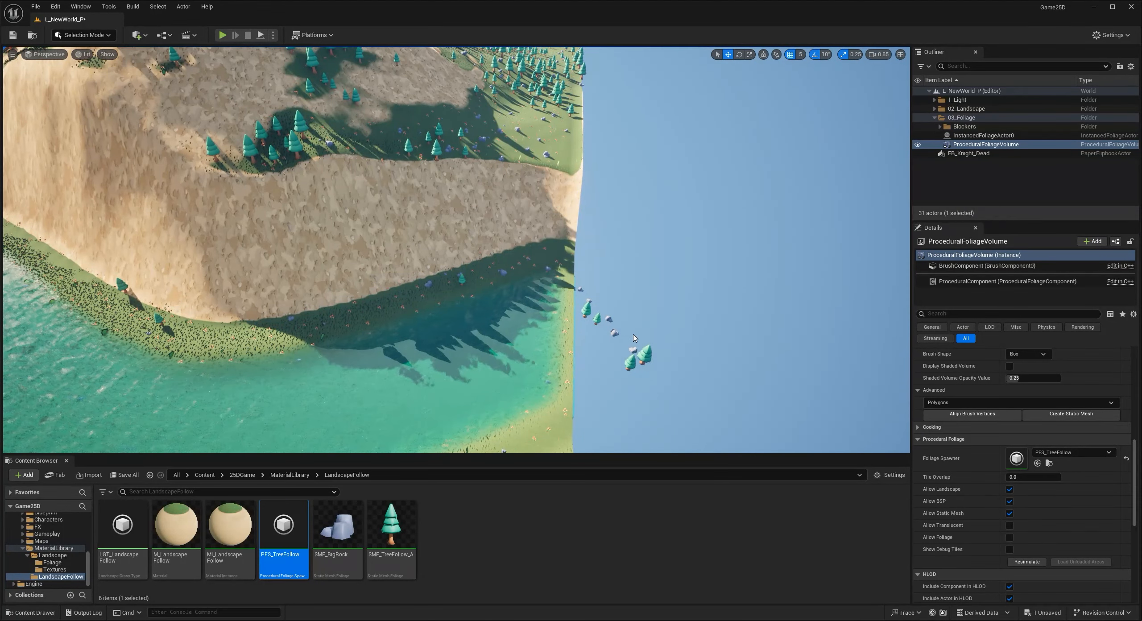
left_click(96, 35)
left_click(100, 69)
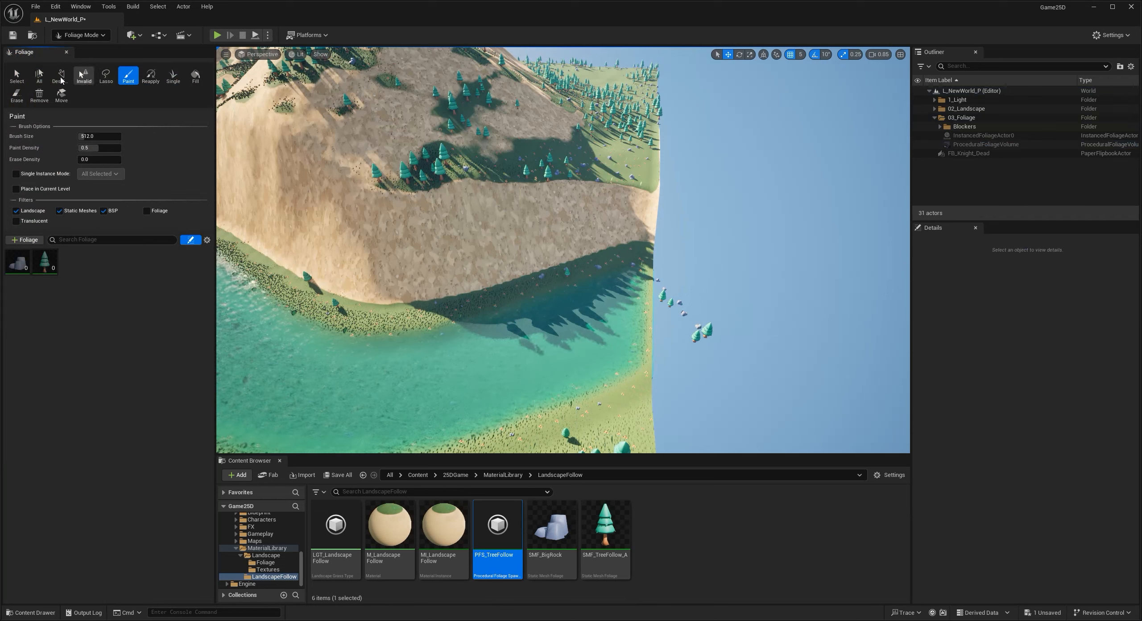
left_click(18, 76)
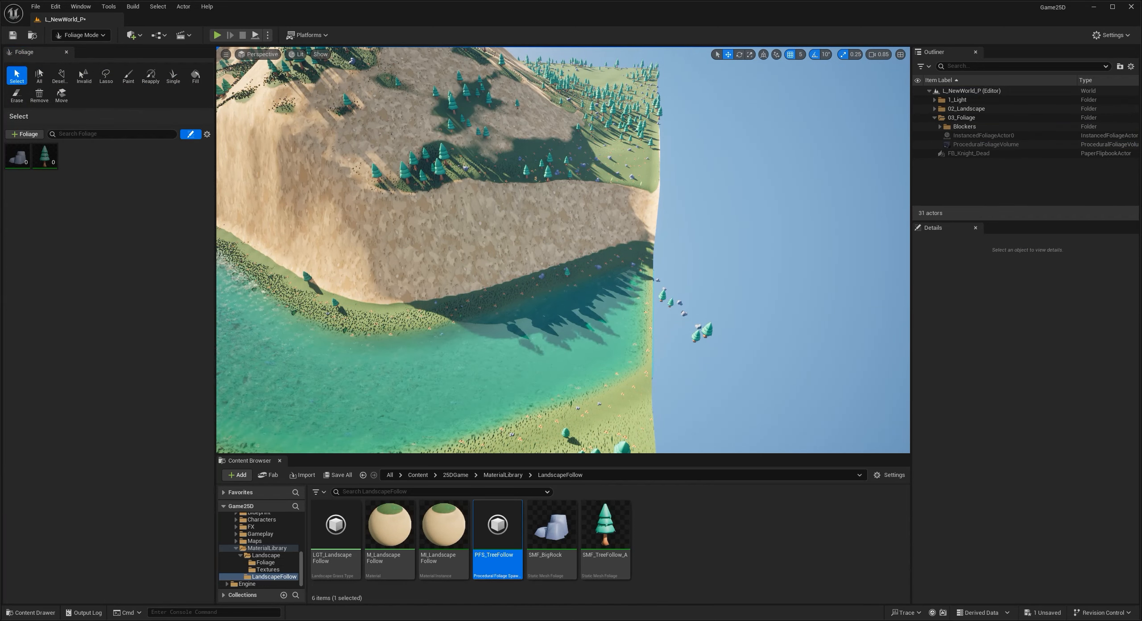
key("w")
right_click_drag(675, 312, 691, 366)
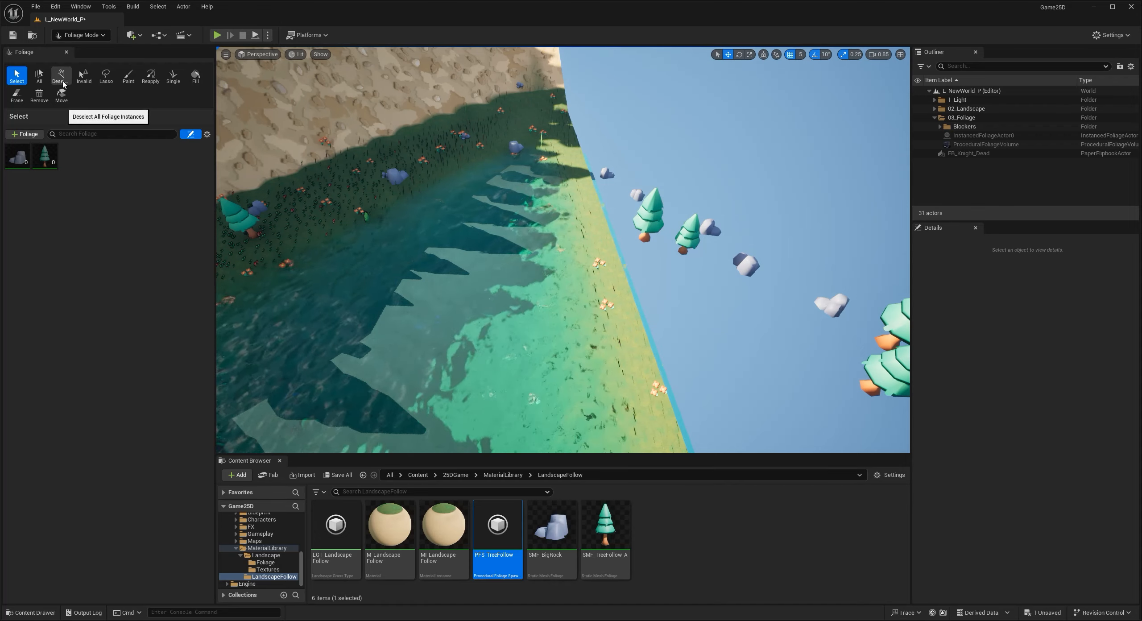
left_click(80, 34)
left_click(87, 44)
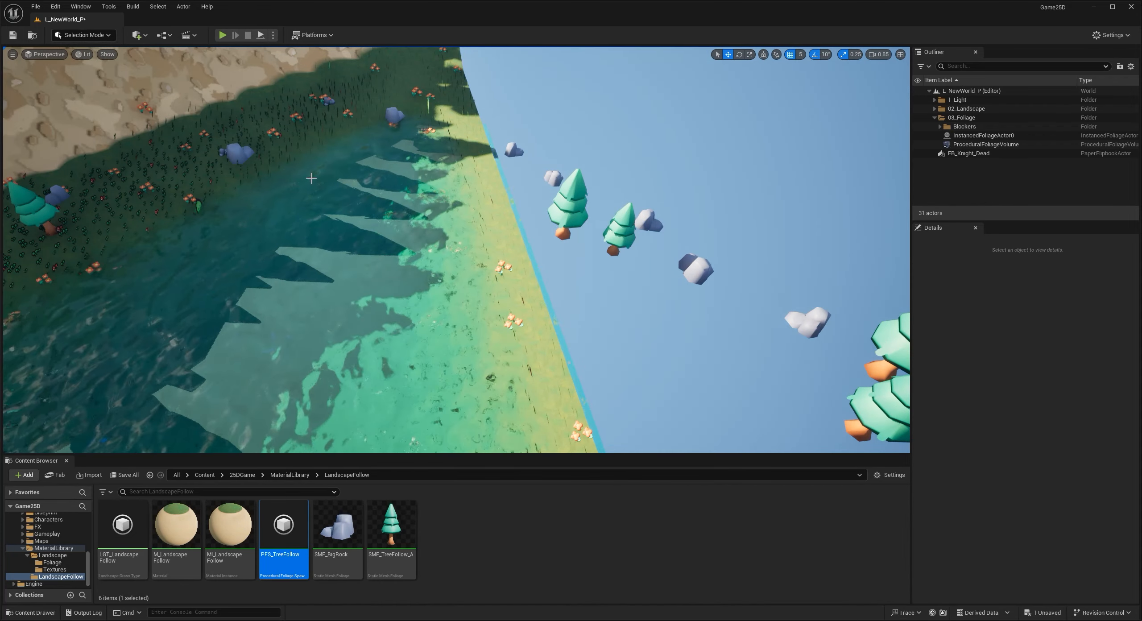
Adjust ProceduralFoliageBlockingVolume12 at the river's end so it encloses the trees and rocks floating beyond the landscape's edge.
key("g")
key("s")
right_click_drag(450, 223, 486, 230)
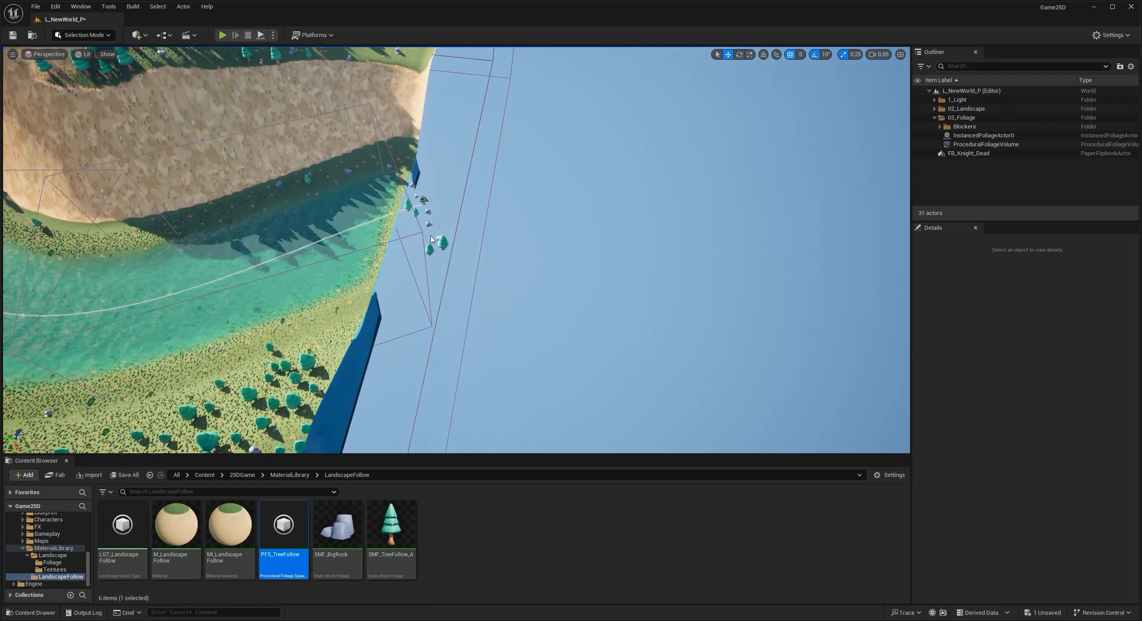
left_click(423, 232)
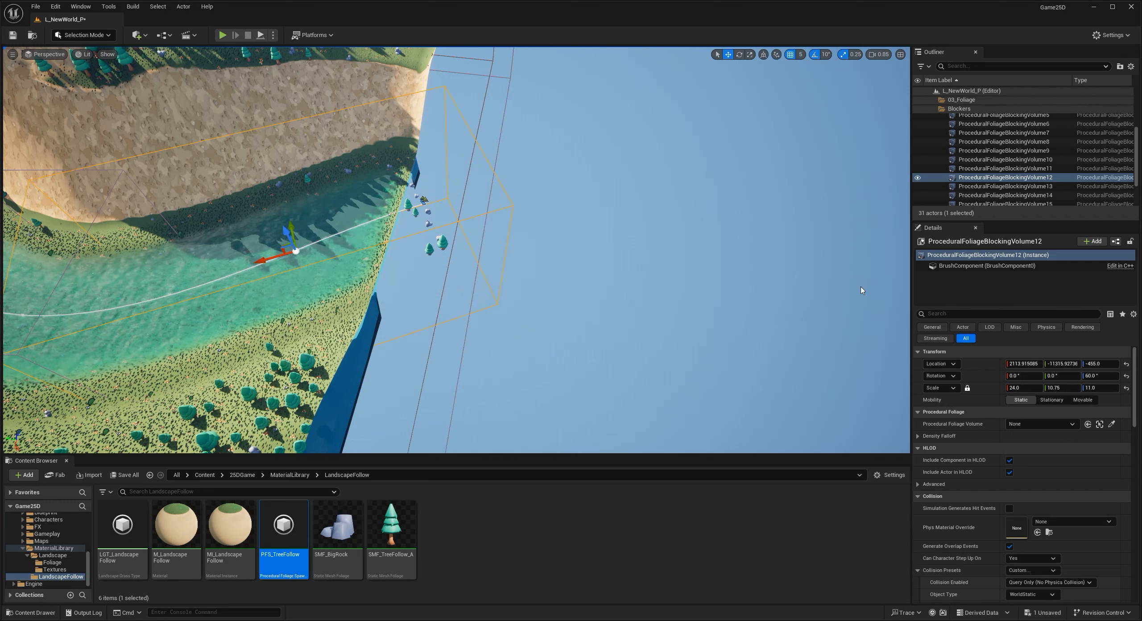
scroll(948, 124, "down", 3)
Resimulate the ProceduralFoliageVolume with the adjusted blocking volume at the landscape's edge.
left_click(981, 174)
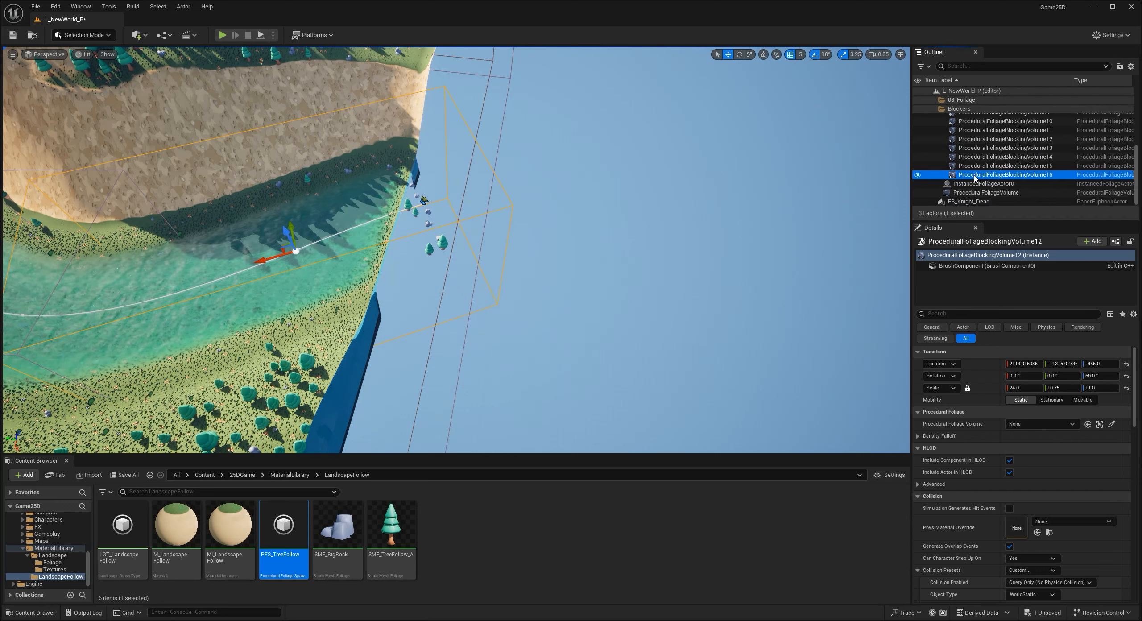
left_click(982, 192)
scroll(1015, 536, "down", 10)
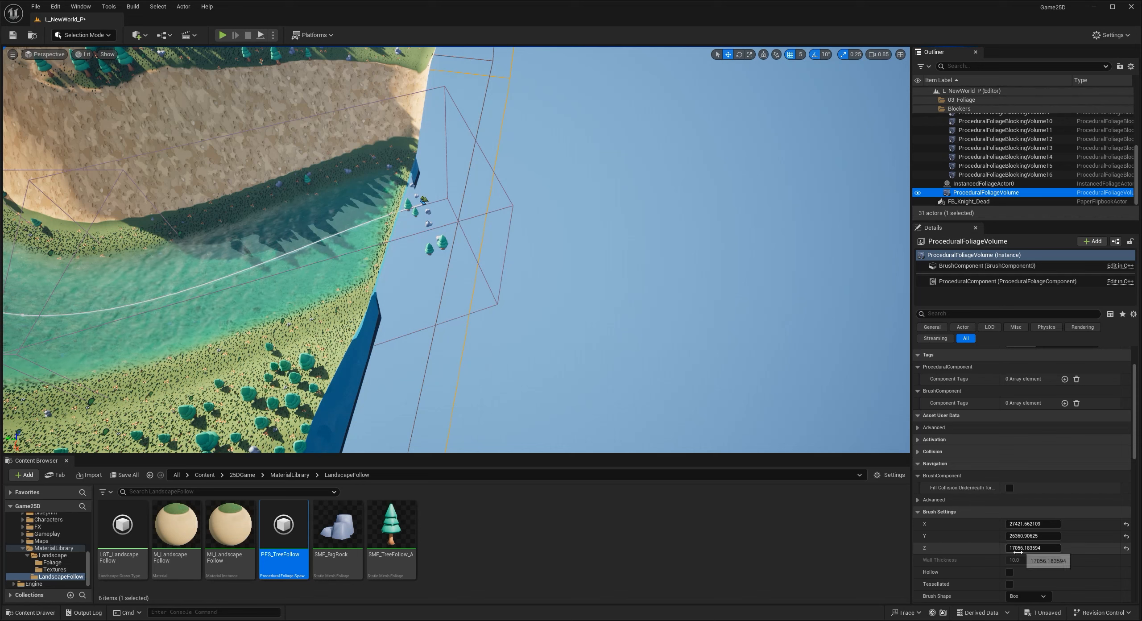
scroll(1015, 557, "down", 8)
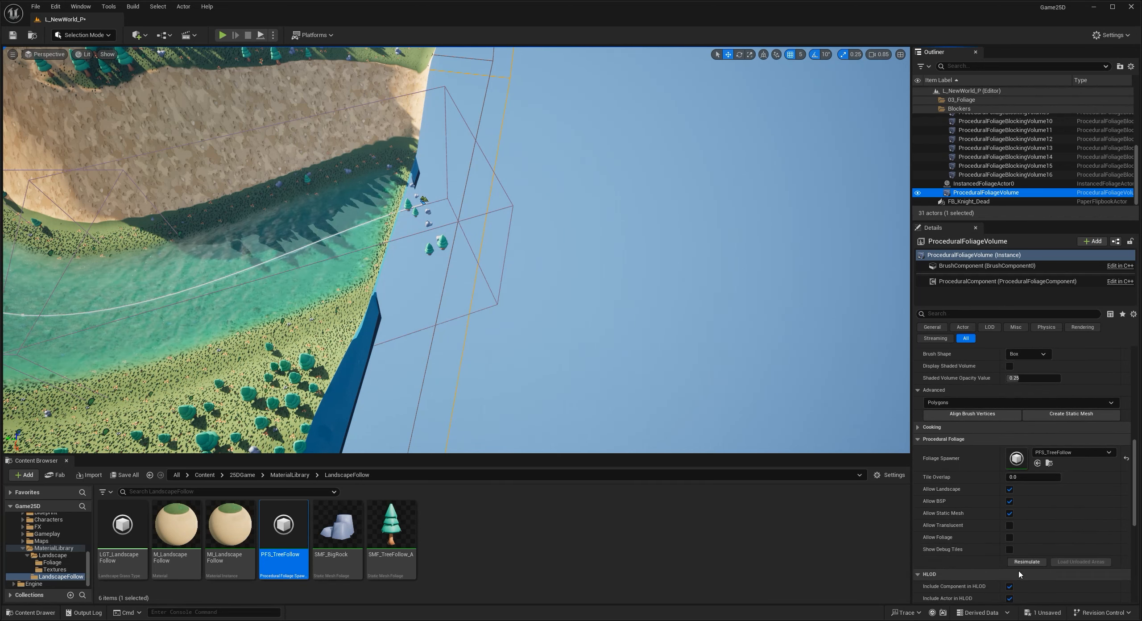
left_click(1025, 562)
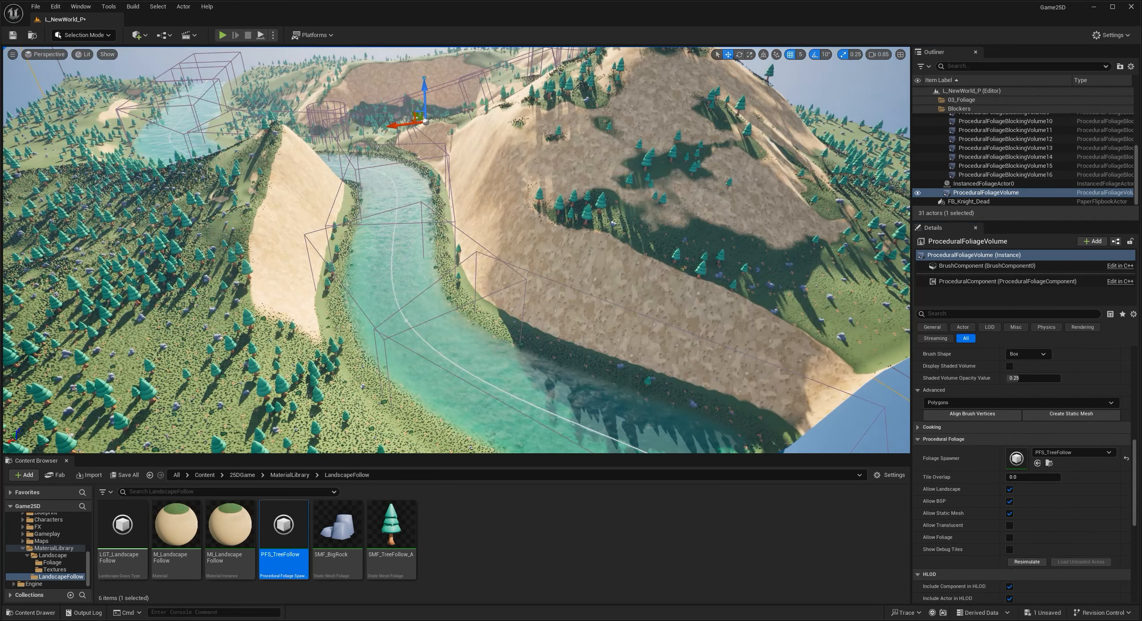
Examine the river and its banks along the whole course for trees and rocks left in the water.
left_click(103, 36)
left_click(102, 37)
right_click_drag(384, 185, 323, 260)
key("g")
key("w")
key("g")
key("g")
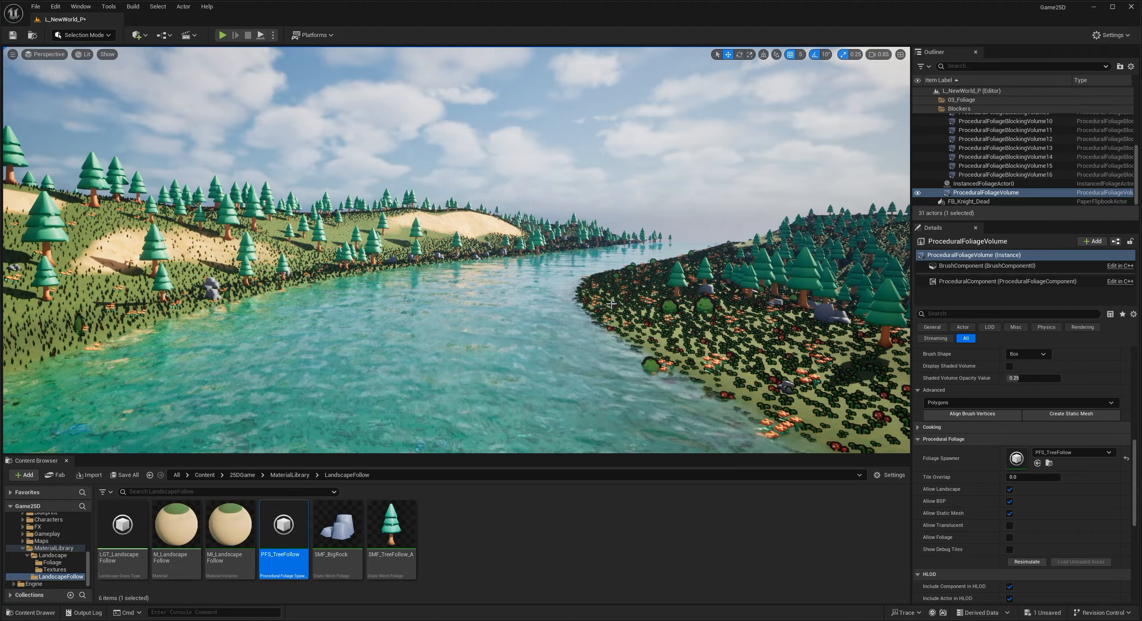
right_click_drag(566, 286, 609, 281)
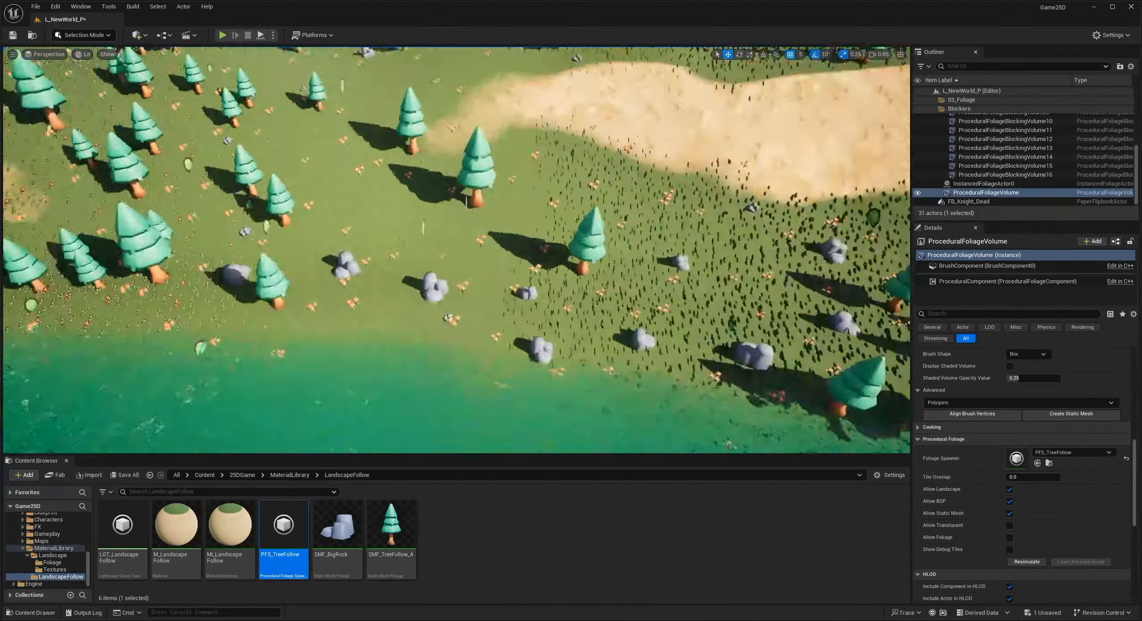
right_click_drag(457, 249, 490, 253)
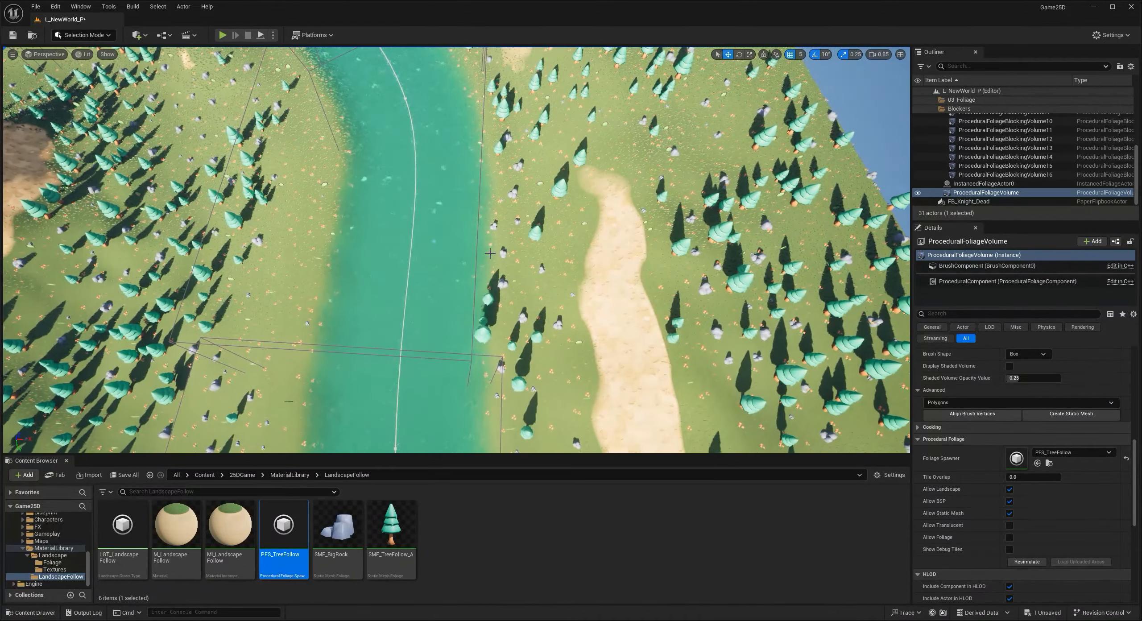
Adjust ProceduralFoliageBlockingVolume14 over the trees on the river's bank and resimulate the ProceduralFoliageVolume.
left_click(475, 254)
scroll(475, 254, "down", 3)
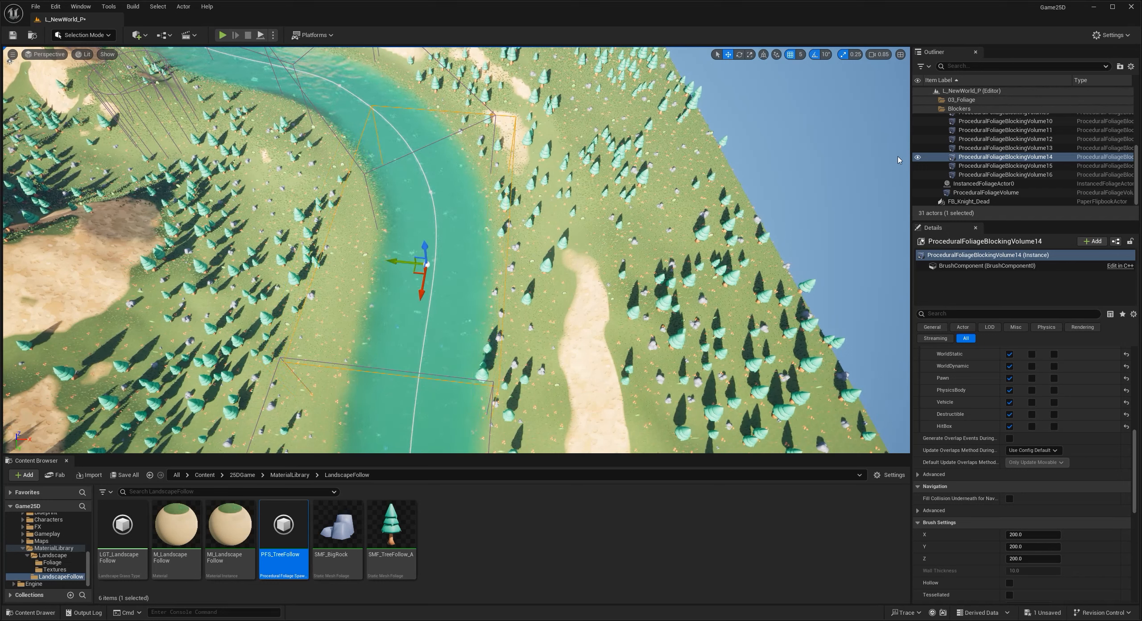
left_click(986, 192)
scroll(1026, 513, "down", 5)
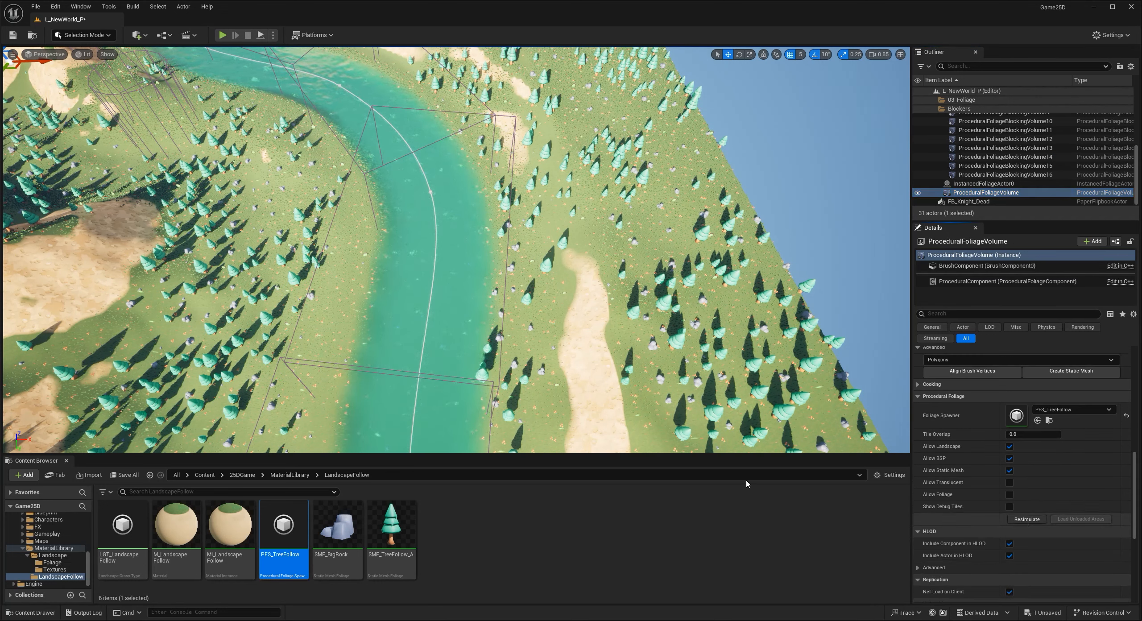
Shift ProceduralFoliageBlockingVolume16 toward the trees on the bank near the landscape's edge and resimulate the ProceduralFoliageVolume.
right_click_drag(457, 250, 44, 298)
right_click_drag(385, 200, 387, 200)
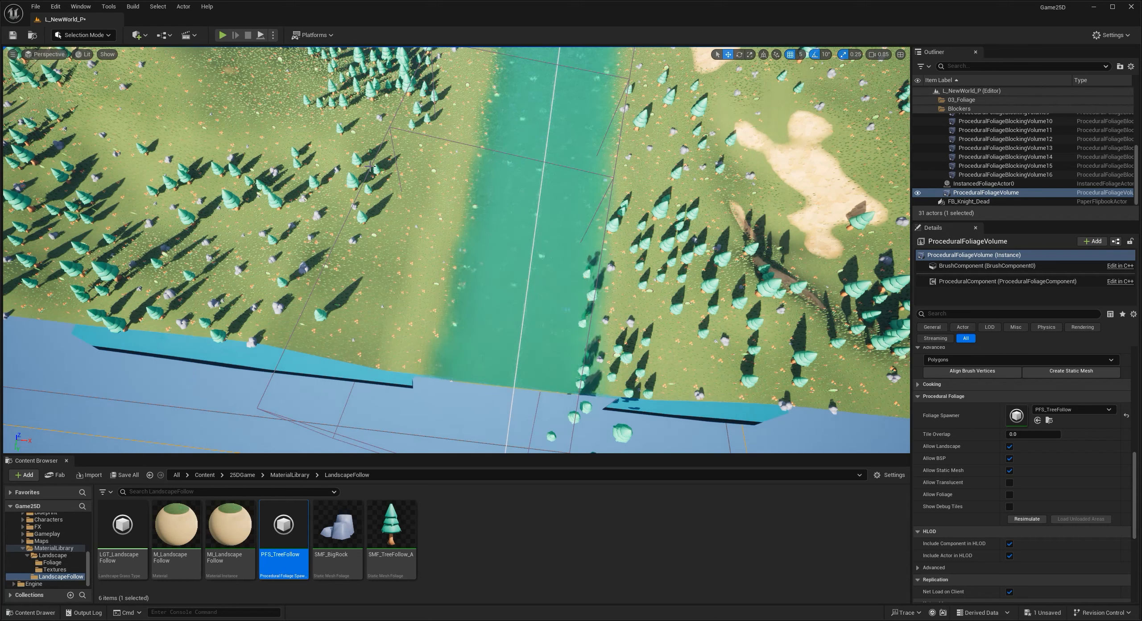
left_click(481, 212)
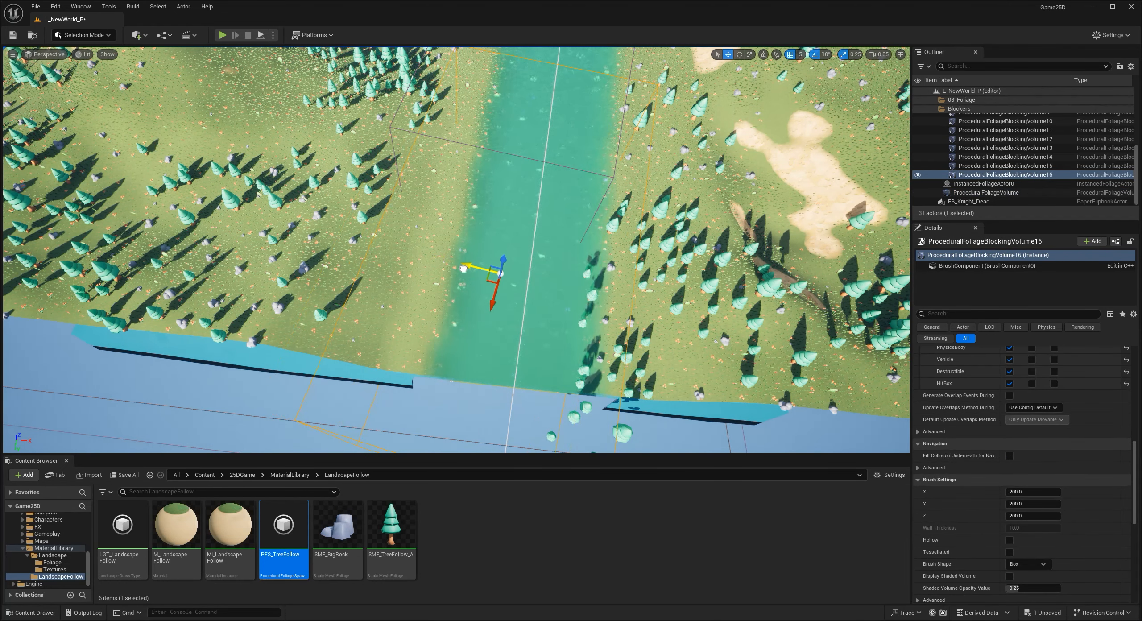
left_click(980, 195)
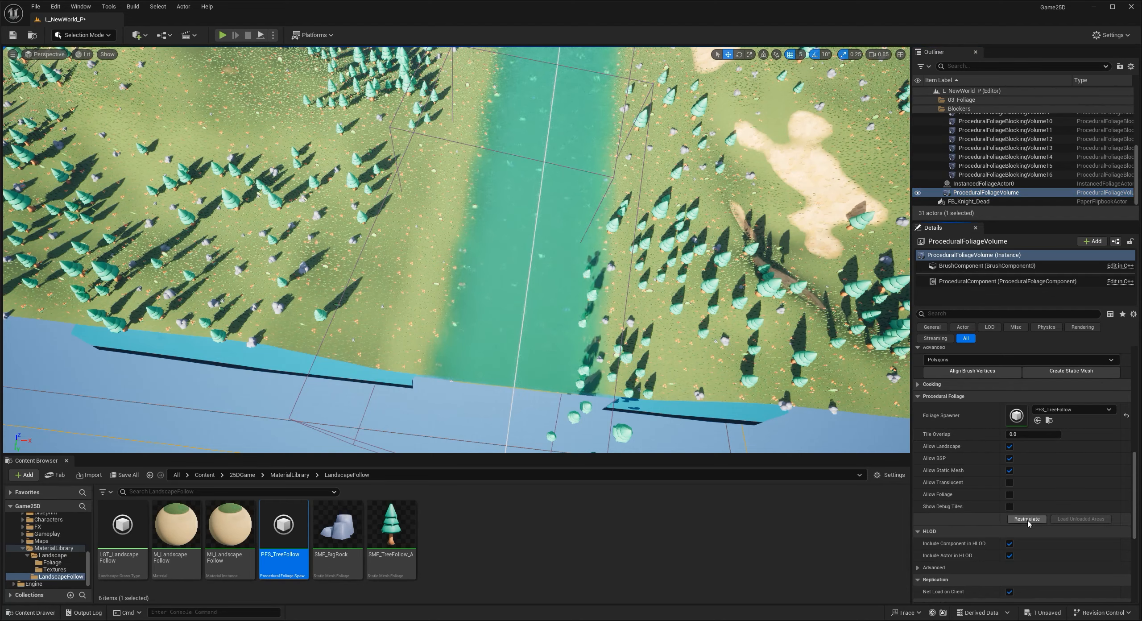
Examine the whole river and its banks for leftover trees and rocks, with the volume outlines hidden.
key("g")
right_click_drag(448, 156, 382, 156)
key("w")
key("s")
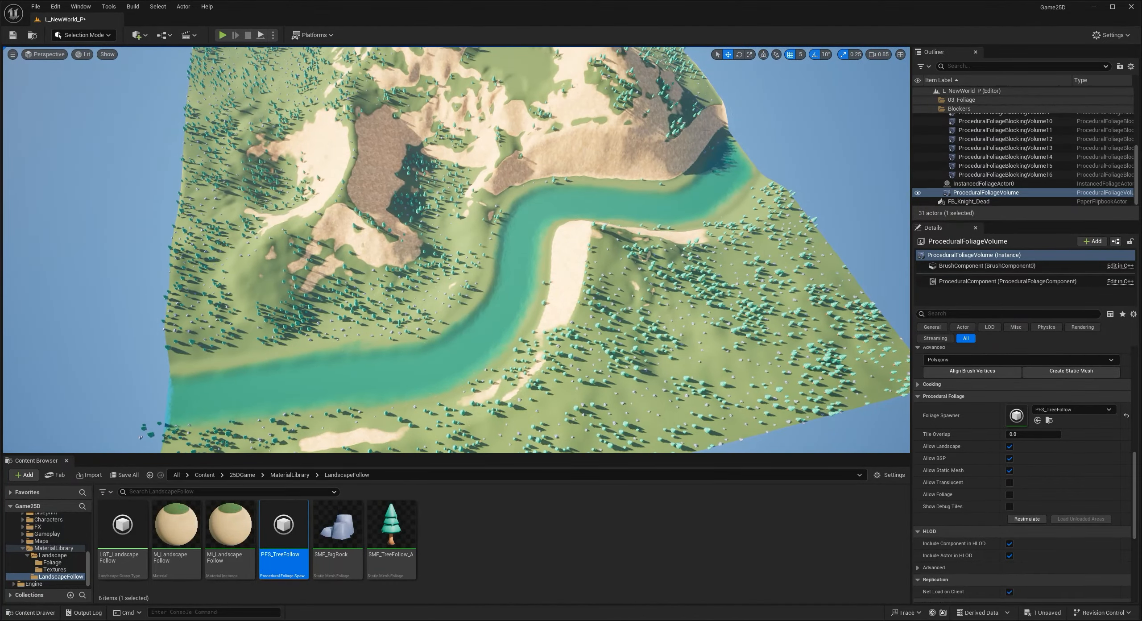
key("w")
mouse_move(693, 168)
right_mouse_down()
mouse_move(656, 211)
mouse_move(647, 154)
mouse_move(636, 151)
mouse_move(605, 194)
mouse_move(574, 171)
mouse_move(660, 166)
mouse_move(714, 183)
mouse_move(700, 181)
right_mouse_up()
key("s")
key("s")
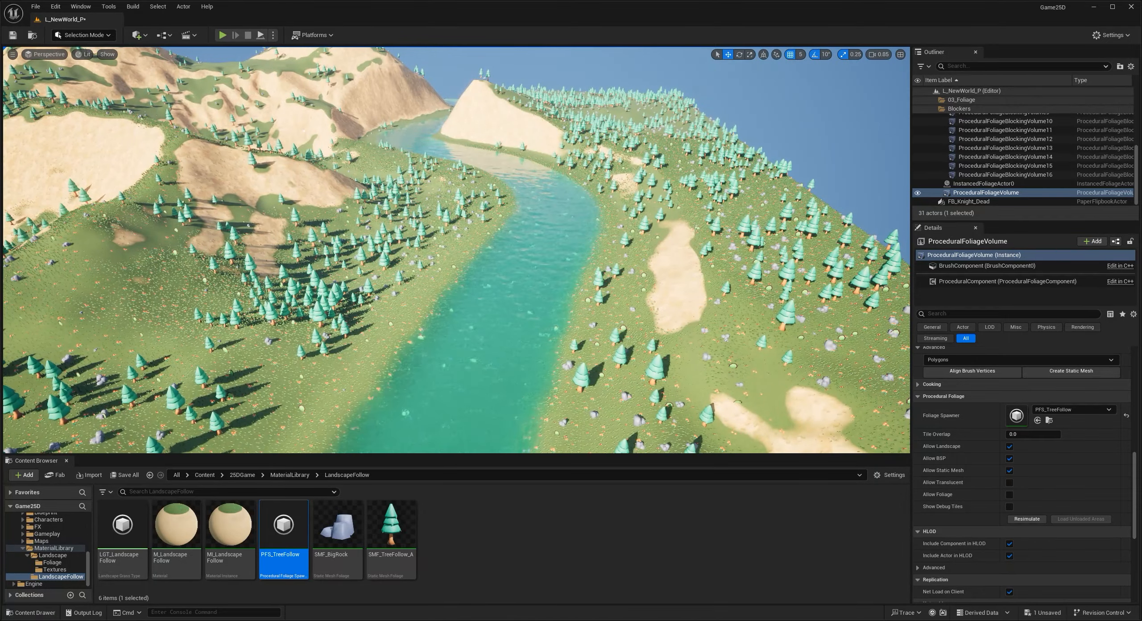
right_click_drag(480, 214, 456, 197)
key("s")
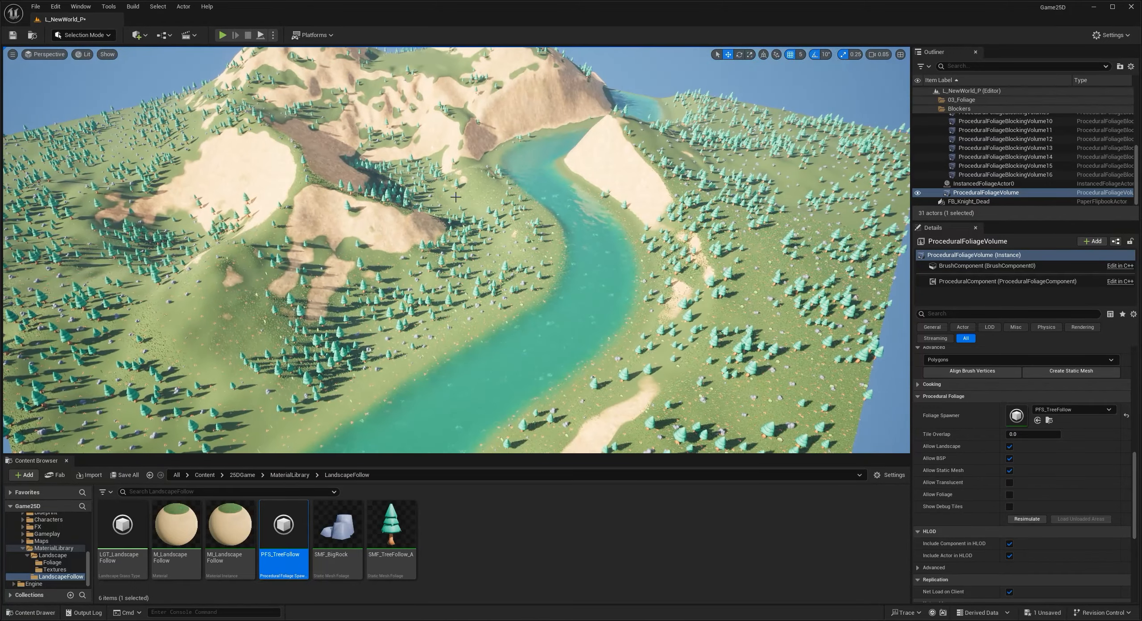
right_click_drag(434, 152, 445, 171)
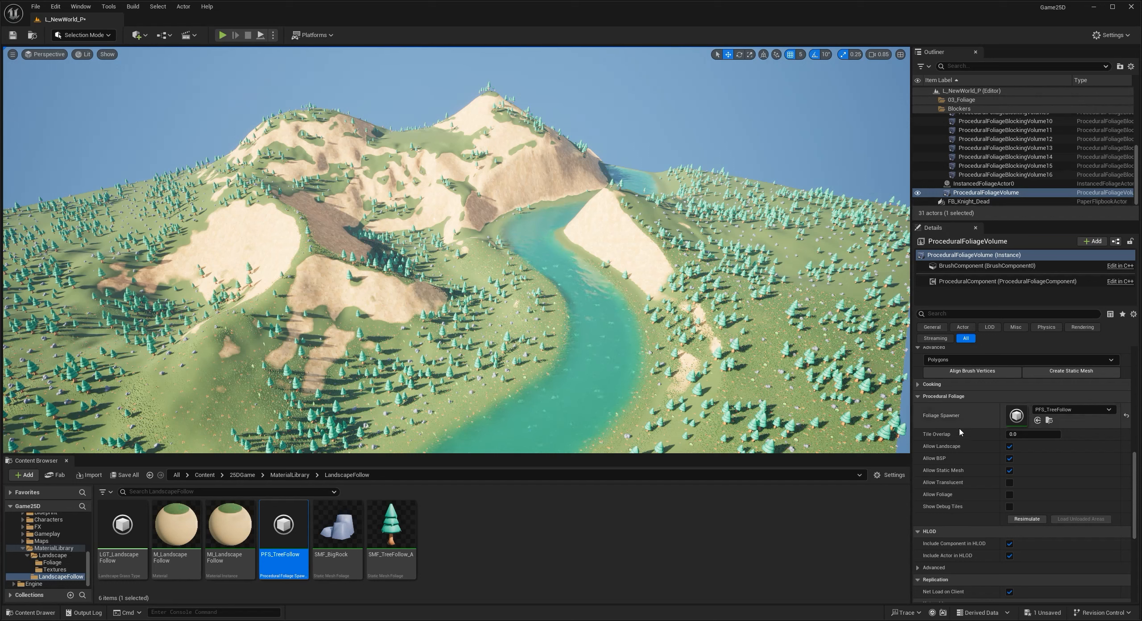
Collapse the 03_Foliage folder and expand the 02_Landscape folder.
scroll(958, 140, "up", 3)
scroll(957, 140, "up", 3)
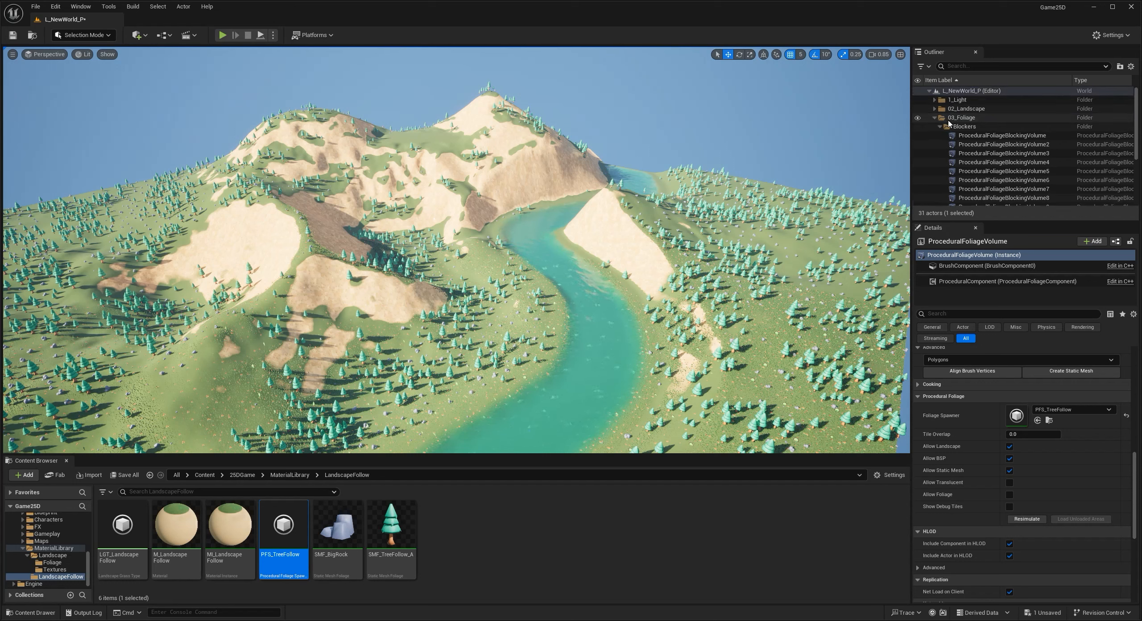
left_click(935, 118)
left_click(934, 110)
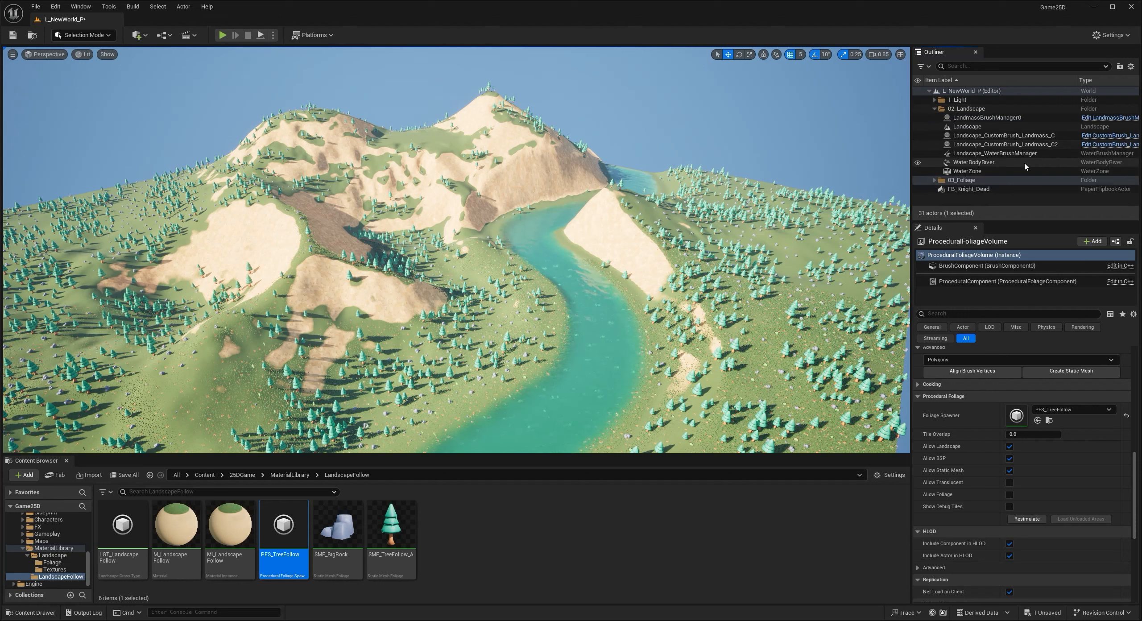
Set Curl 2 Amount to 0.776 in the WaterBodyRiver's heightmap Curl Noise effects to roughen the riverbanks.
left_click(995, 162)
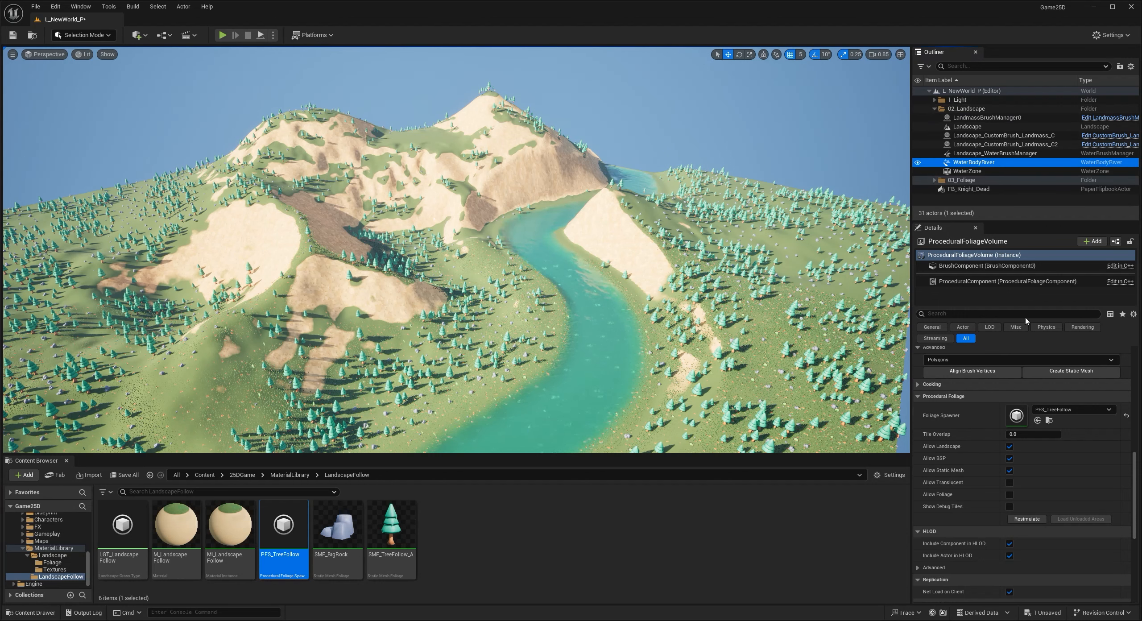
scroll(963, 490, "down", 5)
scroll(962, 494, "down", 10)
scroll(960, 499, "up", 3)
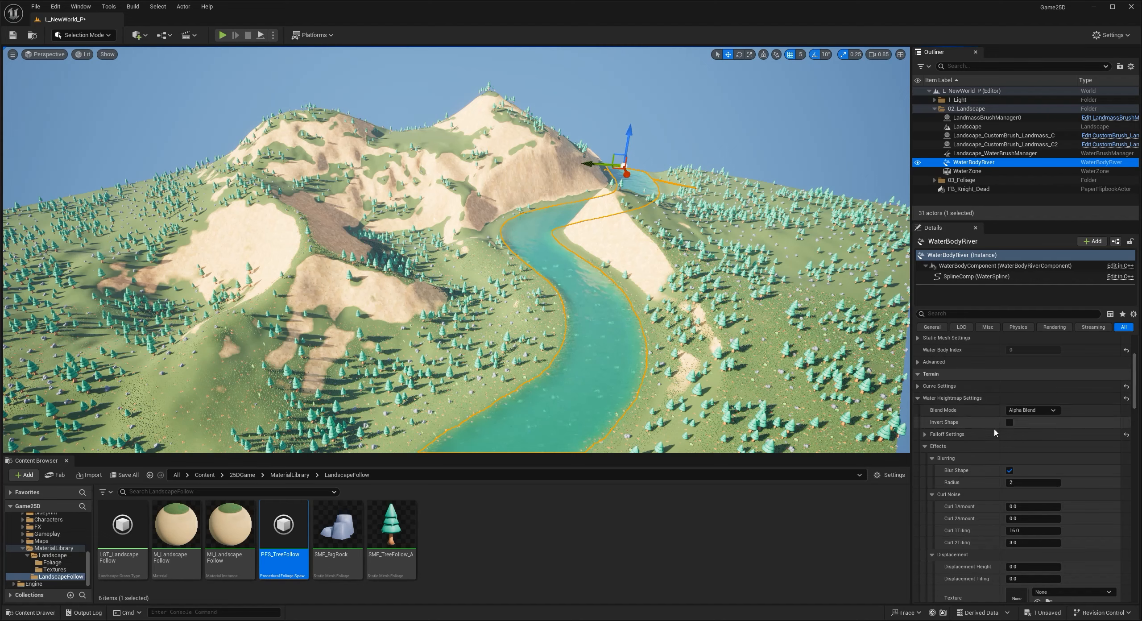
right_click_drag(463, 174, 464, 212)
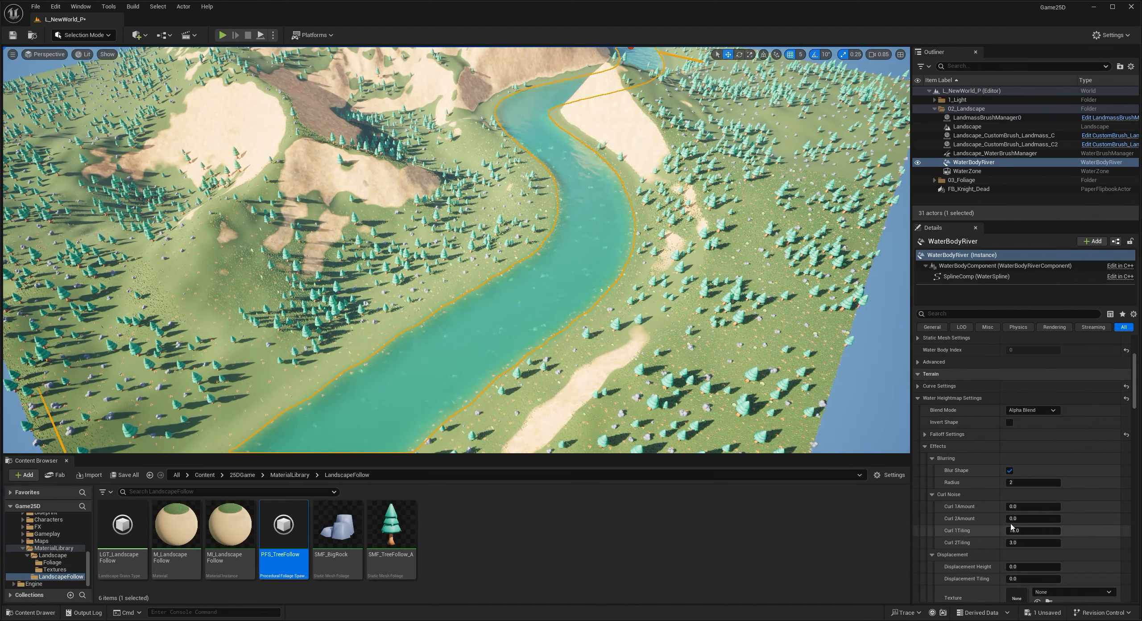
right_click_drag(580, 276, 602, 286)
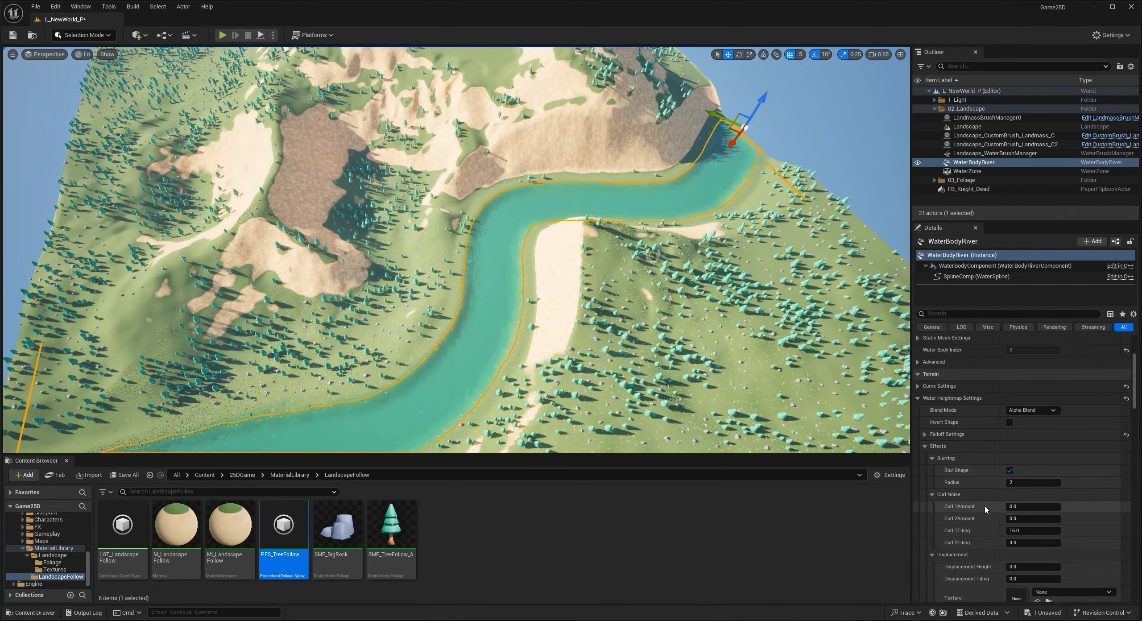
left_click_drag(1021, 518, 1019, 519)
right_click_drag(625, 268, 661, 267)
key("Escape")
right_click_drag(571, 268, 526, 259)
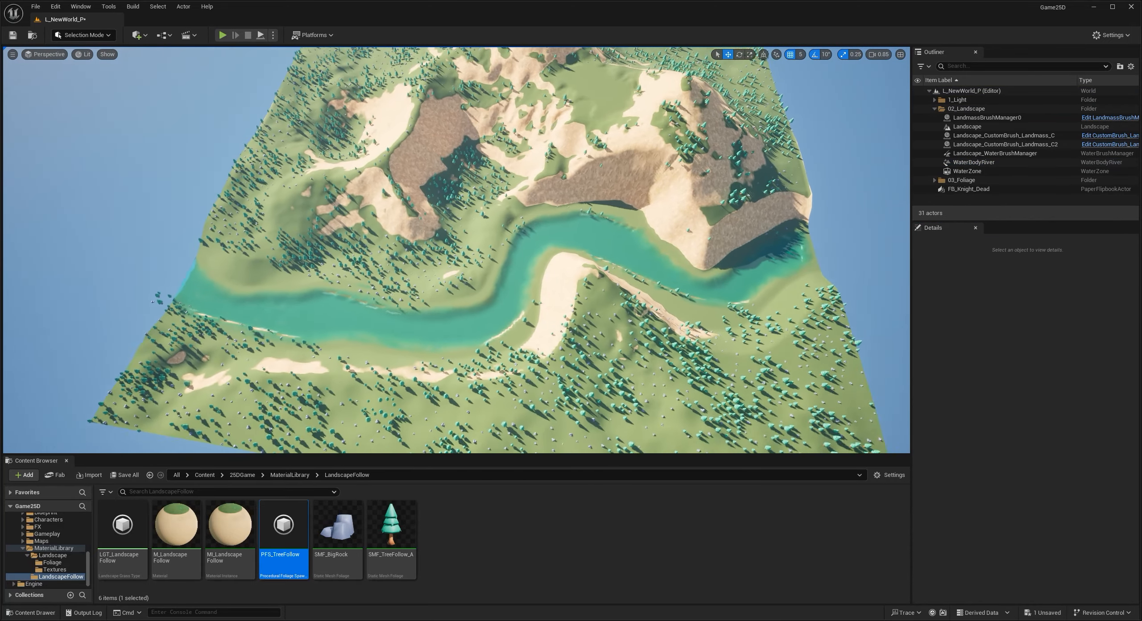
right_click_drag(516, 366, 516, 366)
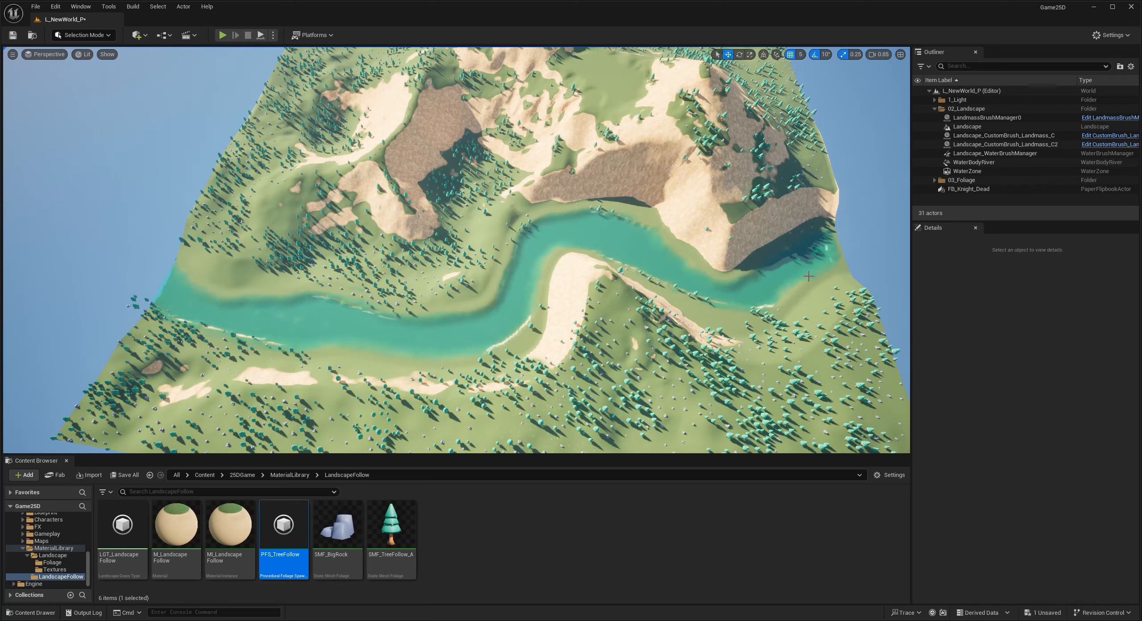
Set Curl 1 Amount to 0.424 in the WaterBodyRiver's Curl Noise effects and inspect the reshaped banks.
left_click(980, 156)
left_click(974, 162)
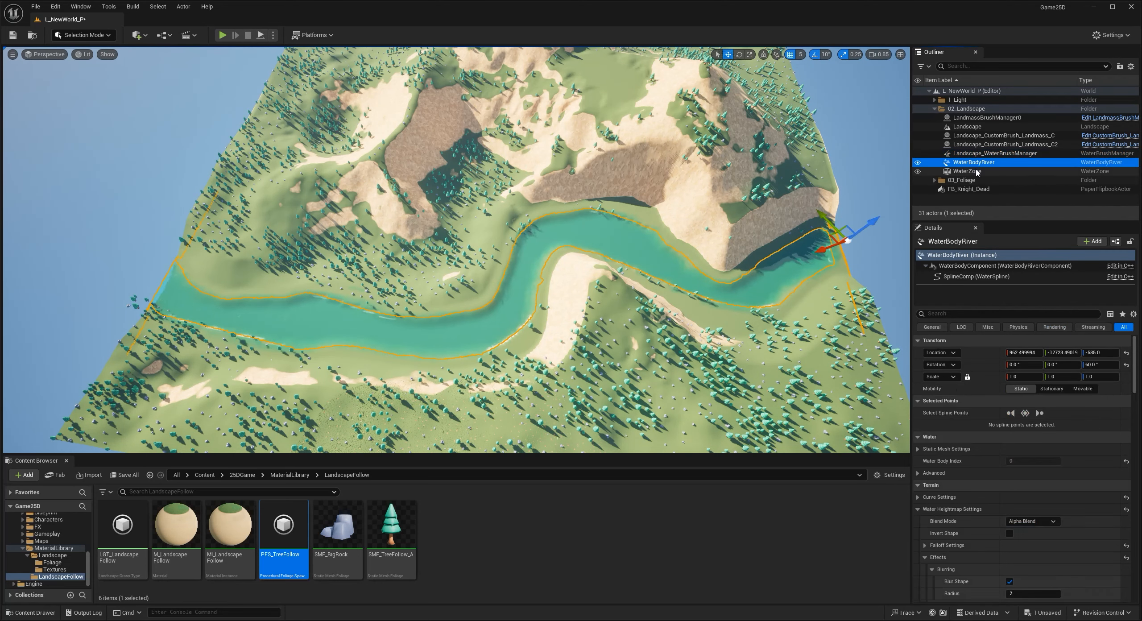
scroll(988, 548, "down", 5)
scroll(988, 549, "down", 3)
left_click_drag(1013, 489, 1019, 488)
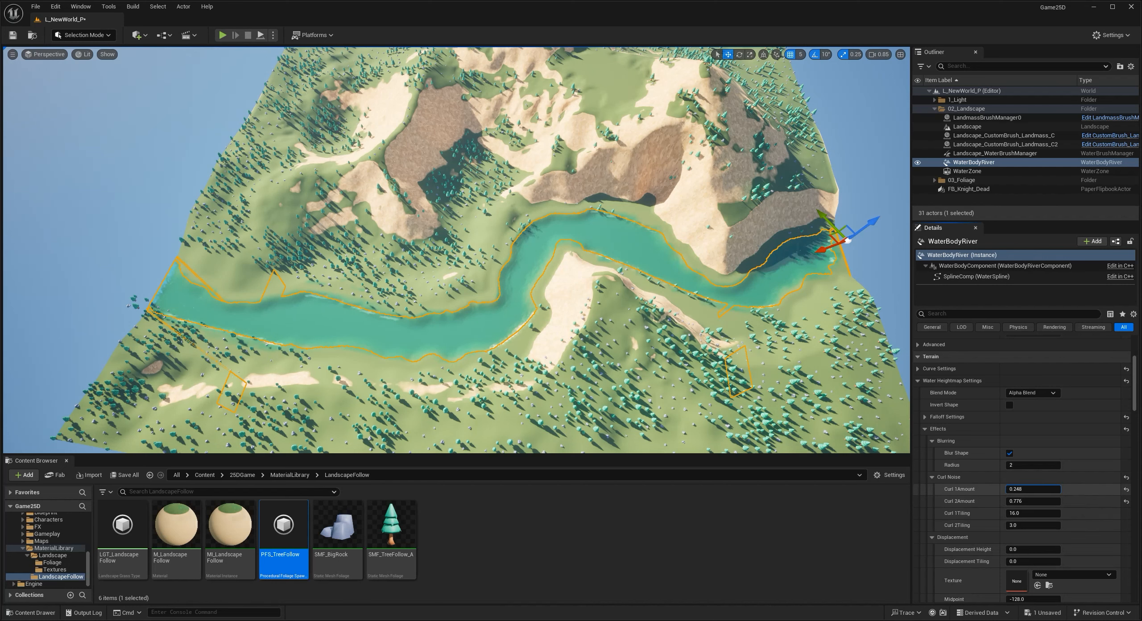
left_click_drag(1022, 489, 1030, 487)
right_click_drag(669, 286, 699, 335)
key("Escape")
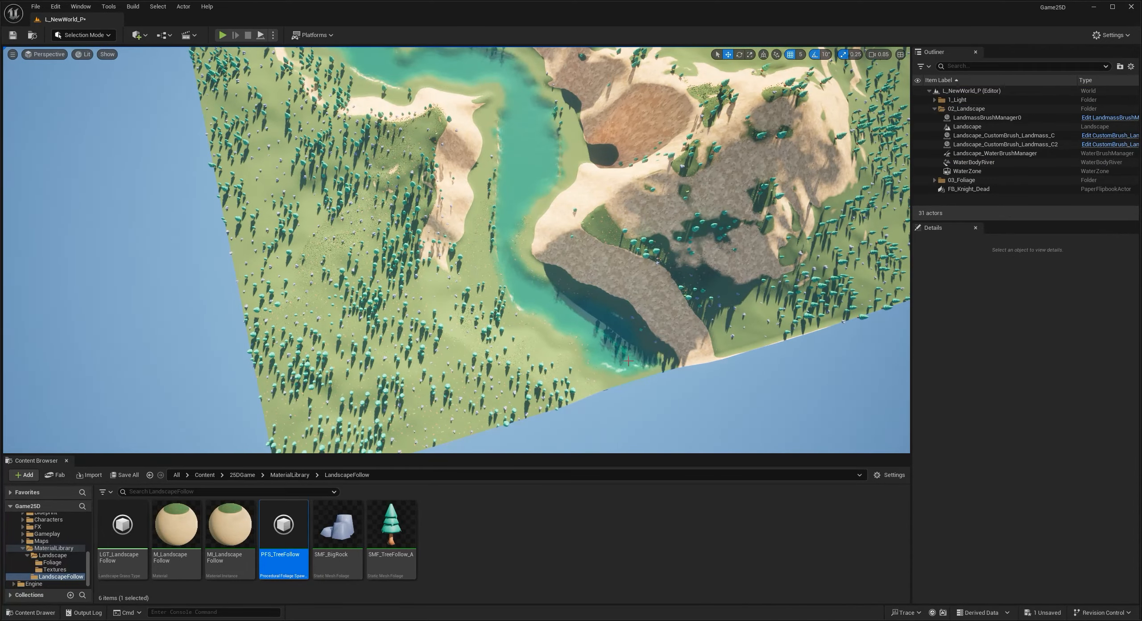
right_click_drag(552, 293, 561, 267)
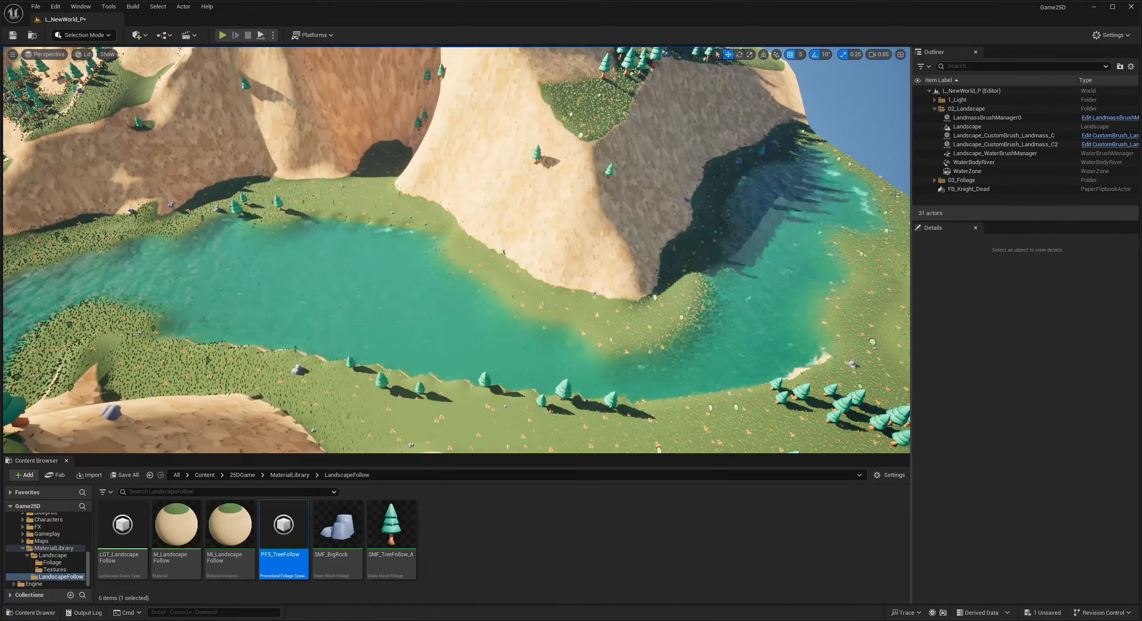
Try an Outer Smooth Distance of 316733.3125 on the WaterBodyRiver and reset it to the default.
left_click(995, 153)
left_click(977, 162)
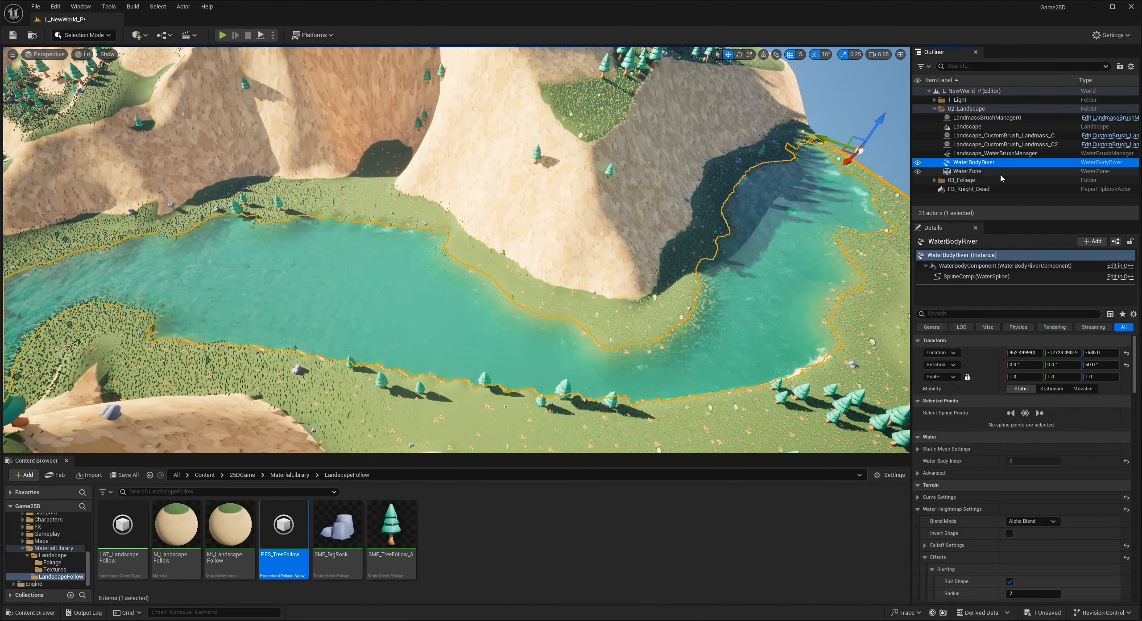
scroll(971, 464, "down", 10)
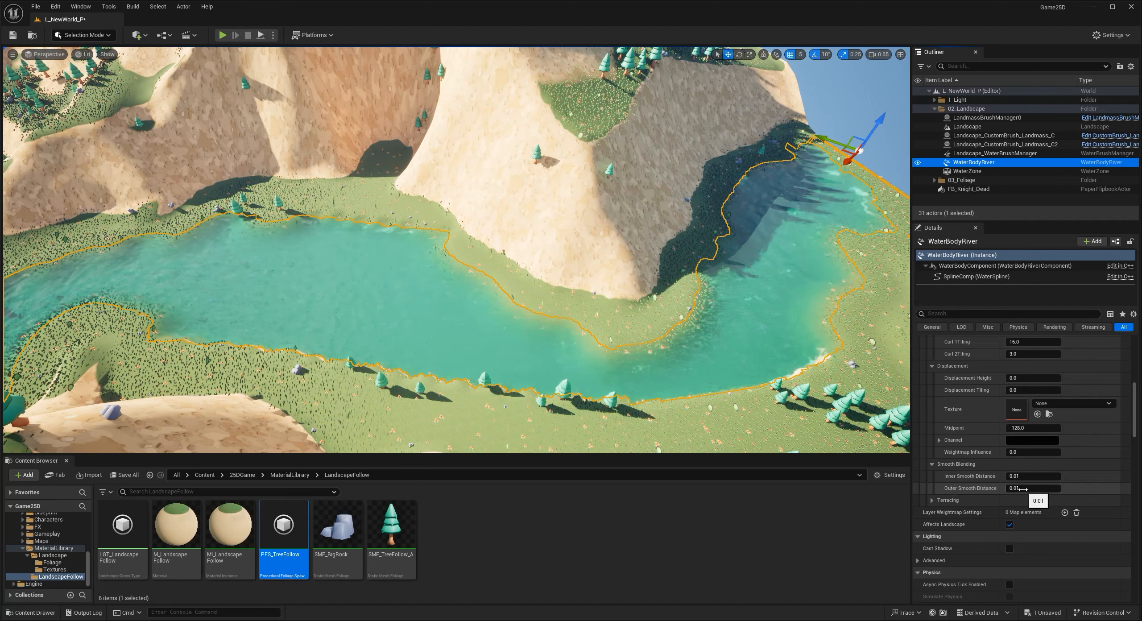
left_click_drag(1011, 488, 1021, 488)
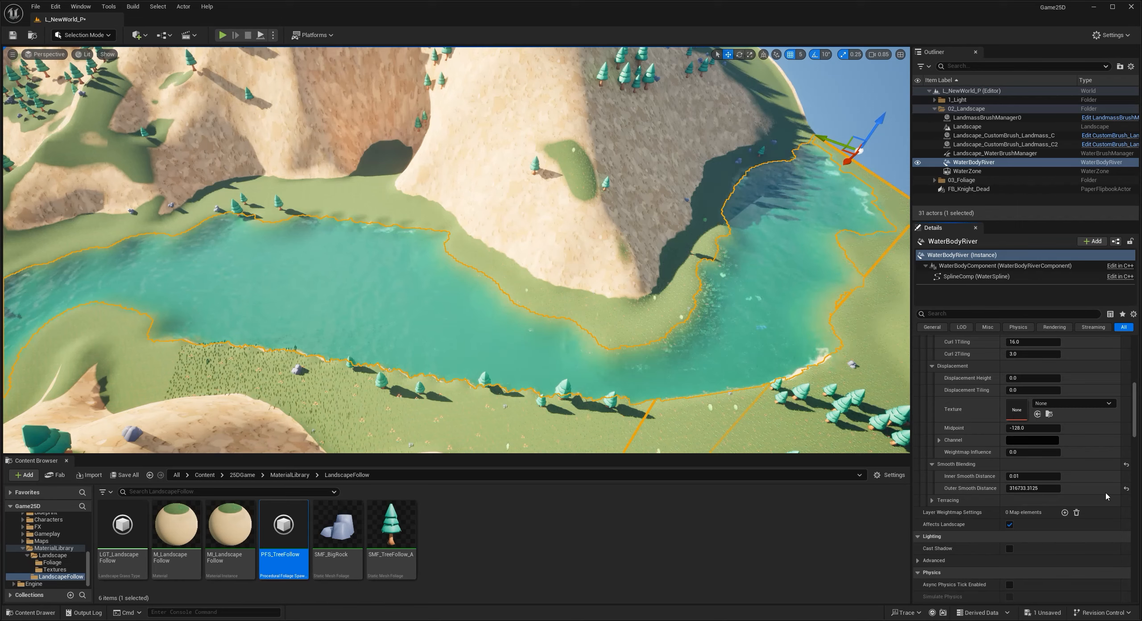
left_click(1126, 489)
Raise the WaterBodyRiver's Outer Smooth Distance to about 1977.46 while comparing the banks from several viewpoints.
left_click_drag(1026, 489, 1032, 489)
key("s")
right_click_drag(669, 339, 674, 286)
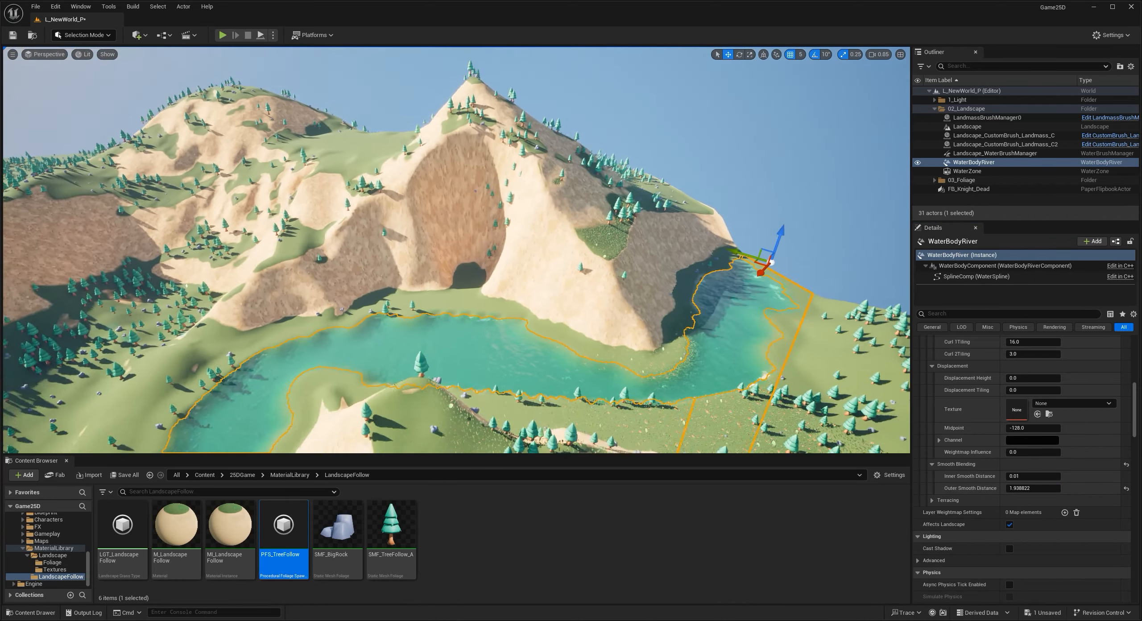
right_click_drag(901, 410, 870, 426)
key("a")
left_click(1031, 488)
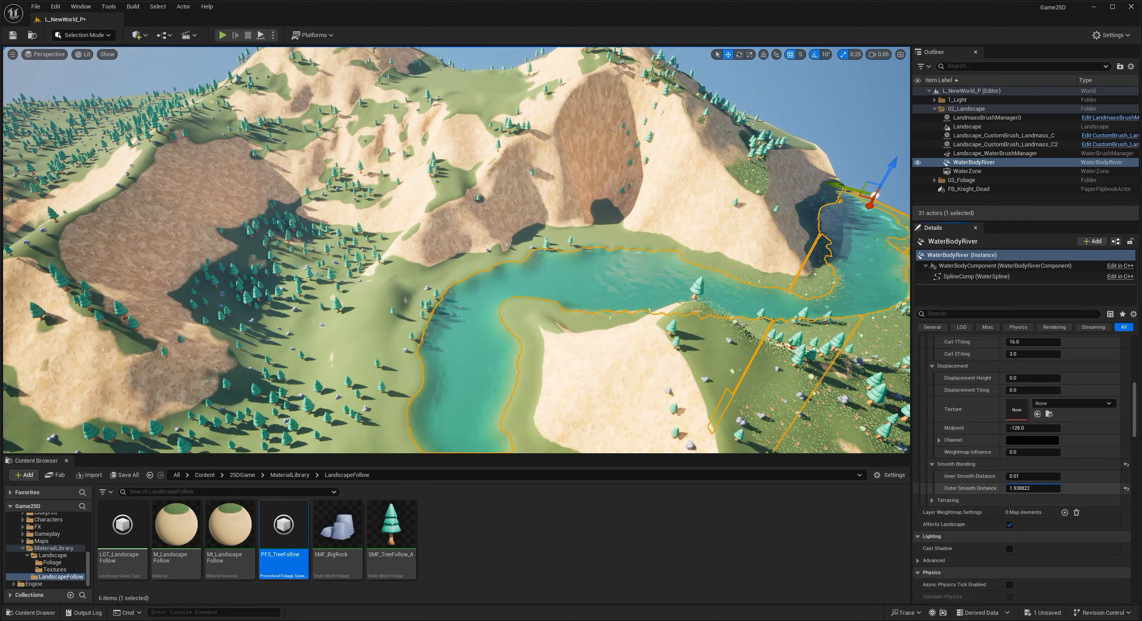
left_click_drag(1023, 489, 1025, 488)
right_click_drag(825, 379, 878, 351)
key("w")
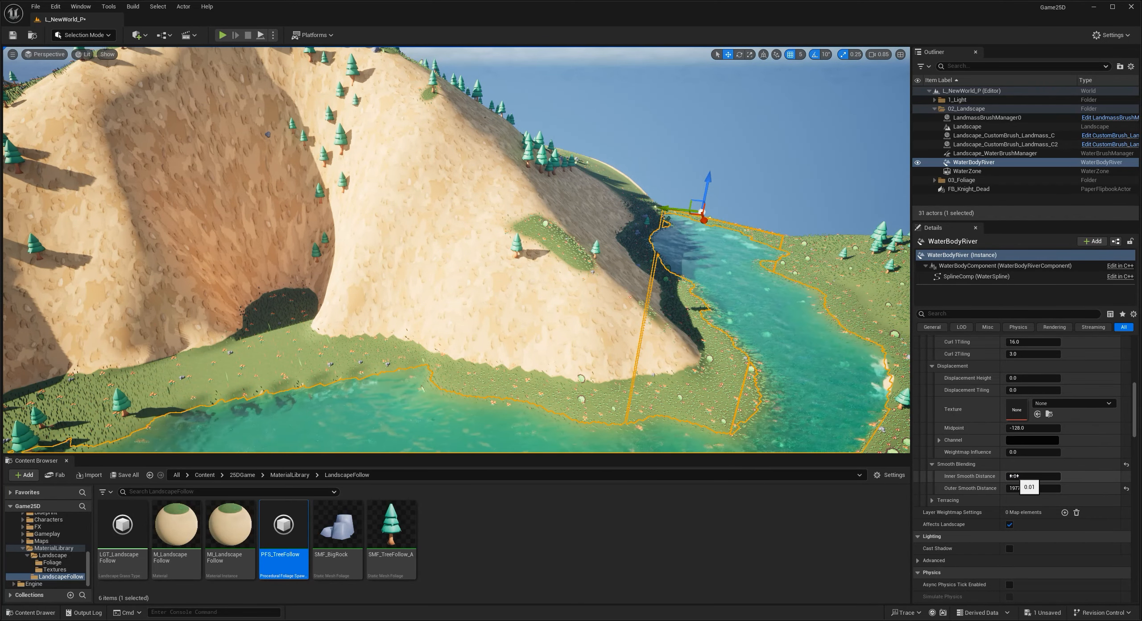
Raise the WaterBodyRiver's Inner Smooth Distance to about 556.56 while comparing how the banks blend into the water.
left_click_drag(1033, 476, 1040, 476)
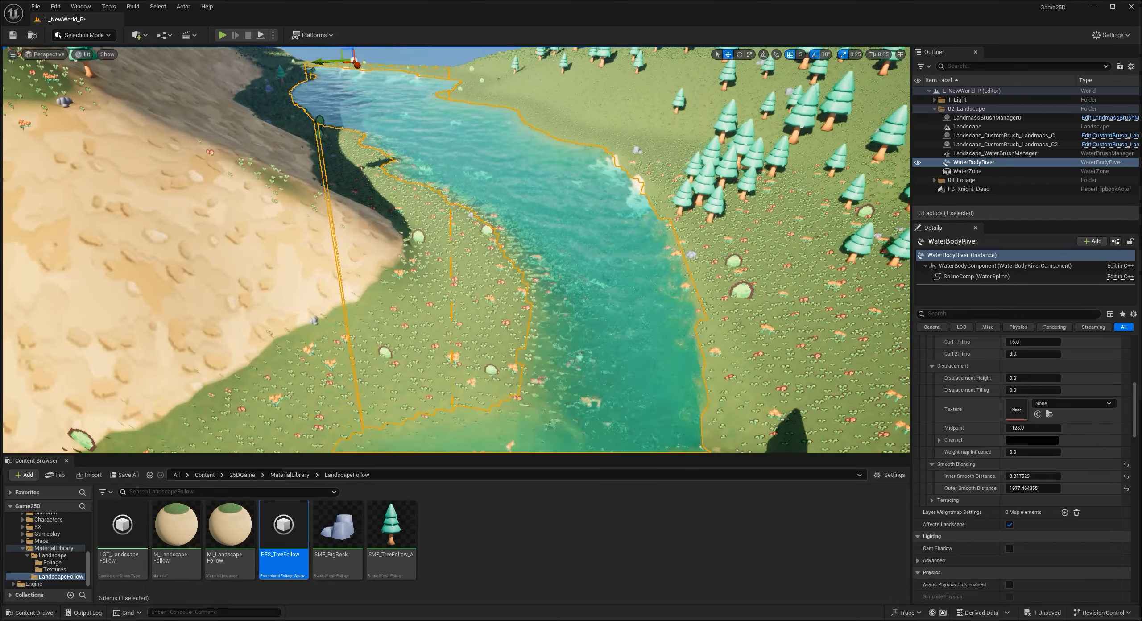
right_click_drag(848, 348, 875, 346)
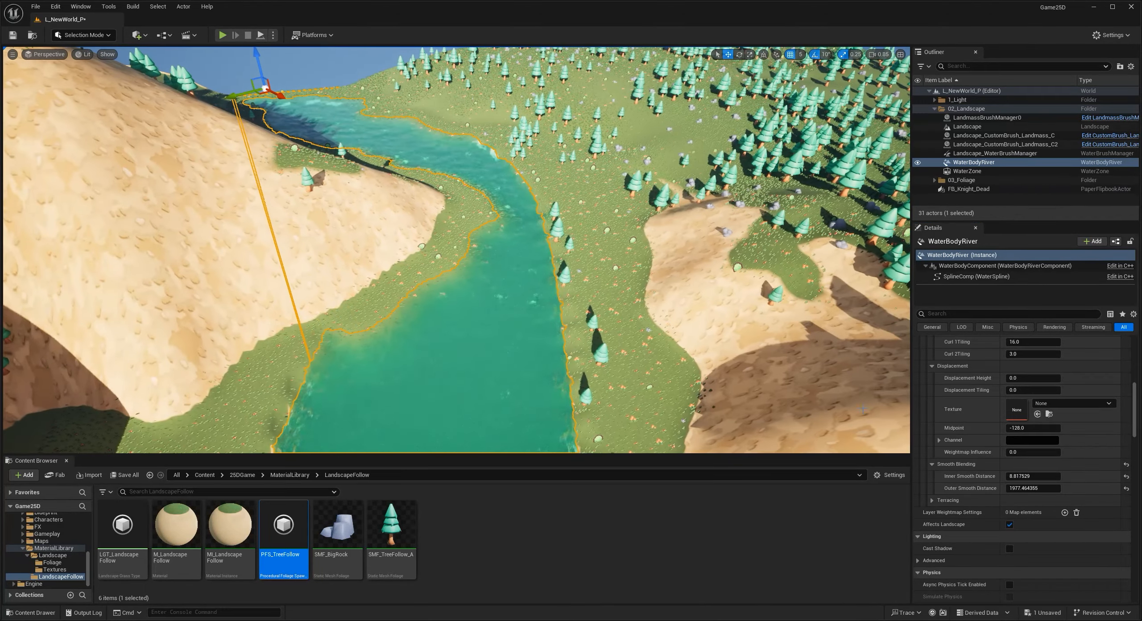
key("w")
right_click_drag(758, 330, 776, 279)
key("d")
left_click_drag(1038, 478, 1061, 478)
key("s")
mouse_move(716, 356)
right_mouse_down()
mouse_move(714, 402)
mouse_move(700, 370)
right_mouse_up()
key("a")
mouse_move(1042, 477)
left_mouse_down()
mouse_move(1023, 476)
mouse_move(1037, 476)
left_mouse_up()
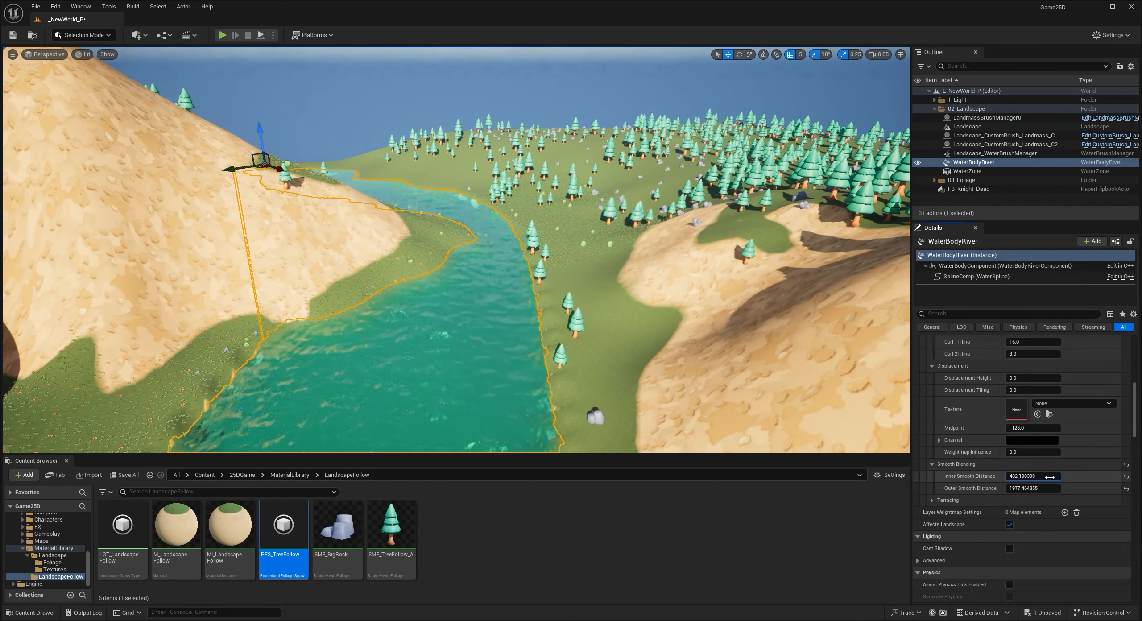
left_click_drag(1050, 477, 1054, 477)
Set both the Inner and Outer Smooth Distance of the WaterBodyRiver to 500 and deselect the river.
left_click(1125, 489)
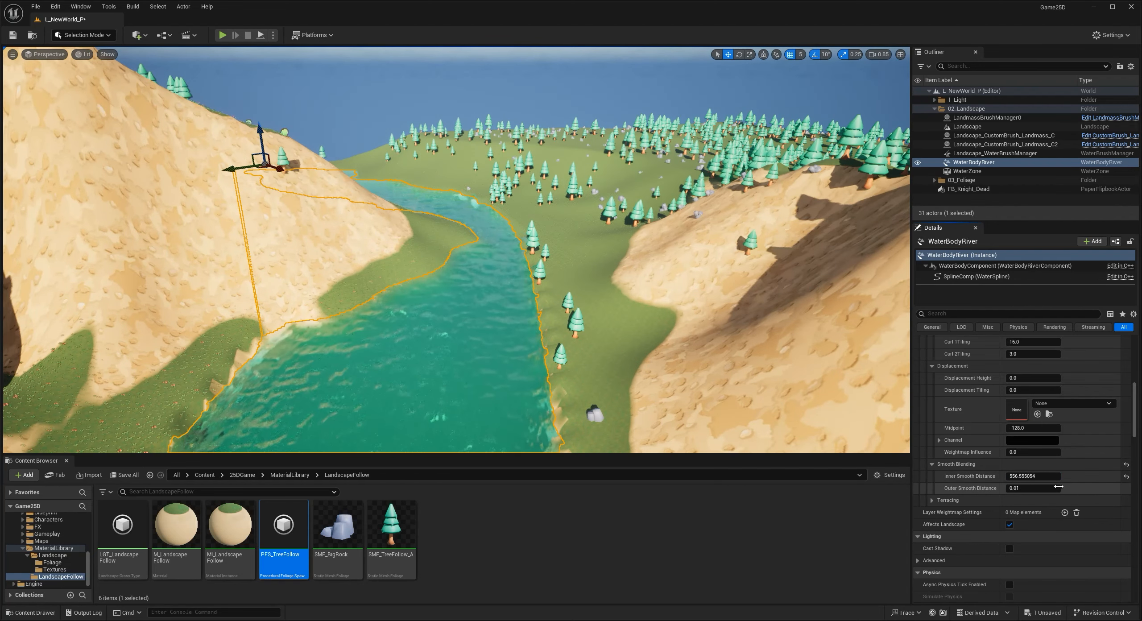
left_click_drag(1021, 488, 1018, 478)
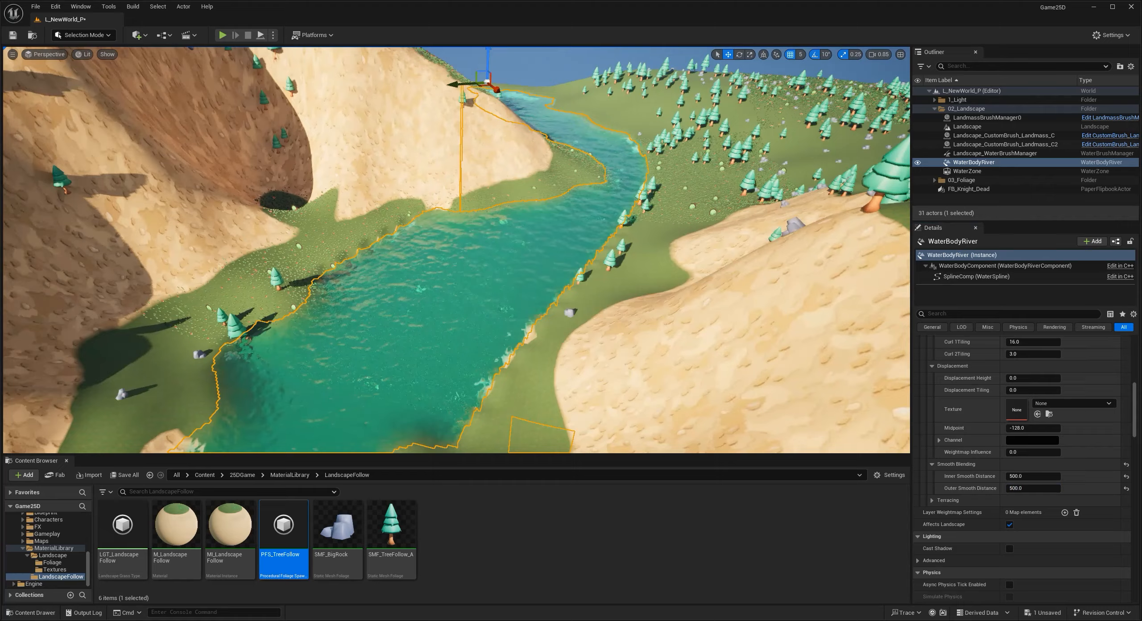
key("Escape")
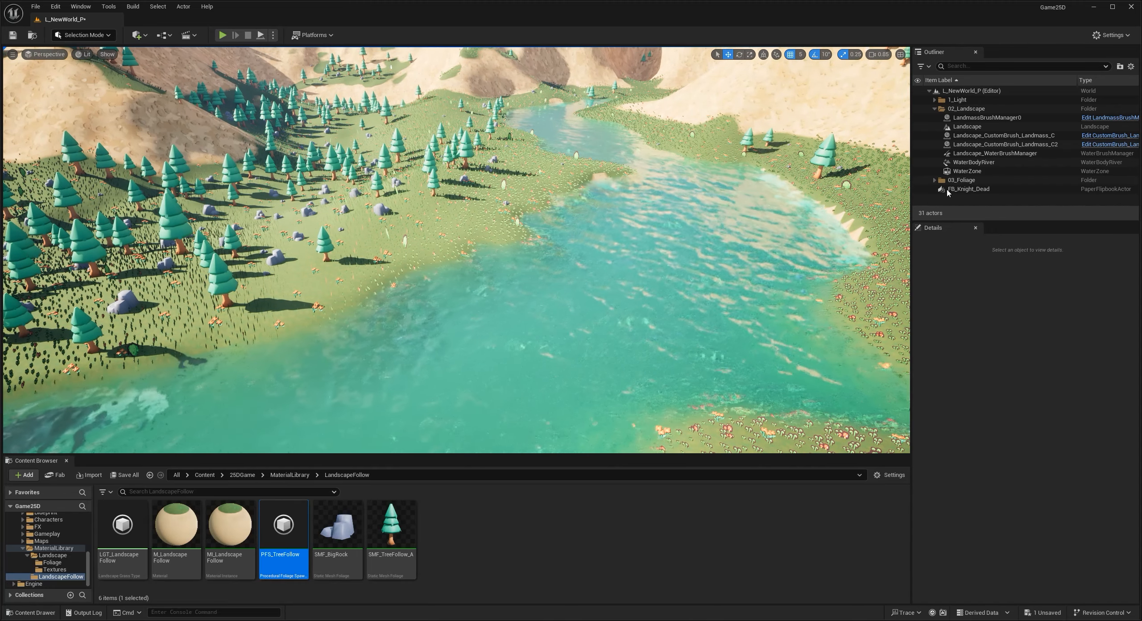
Compare blur radii of 10 and 0 on the WaterBodyRiver and set the blurring Radius to 5.
left_click(974, 162)
scroll(968, 446, "down", 5)
scroll(969, 466, "down", 5)
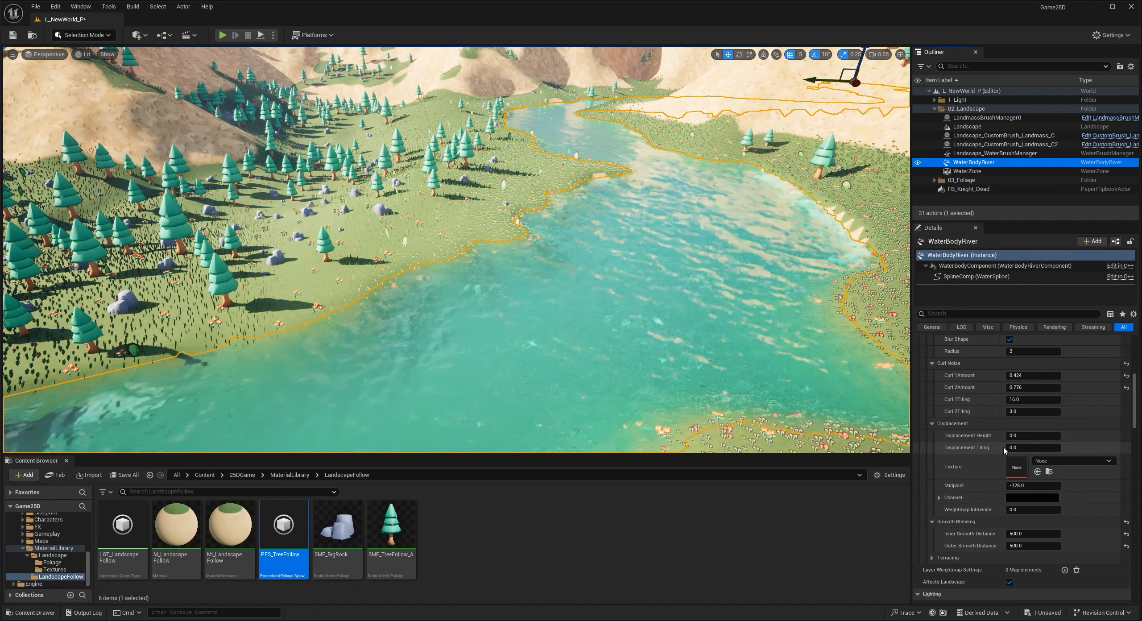
scroll(999, 397, "up", 1)
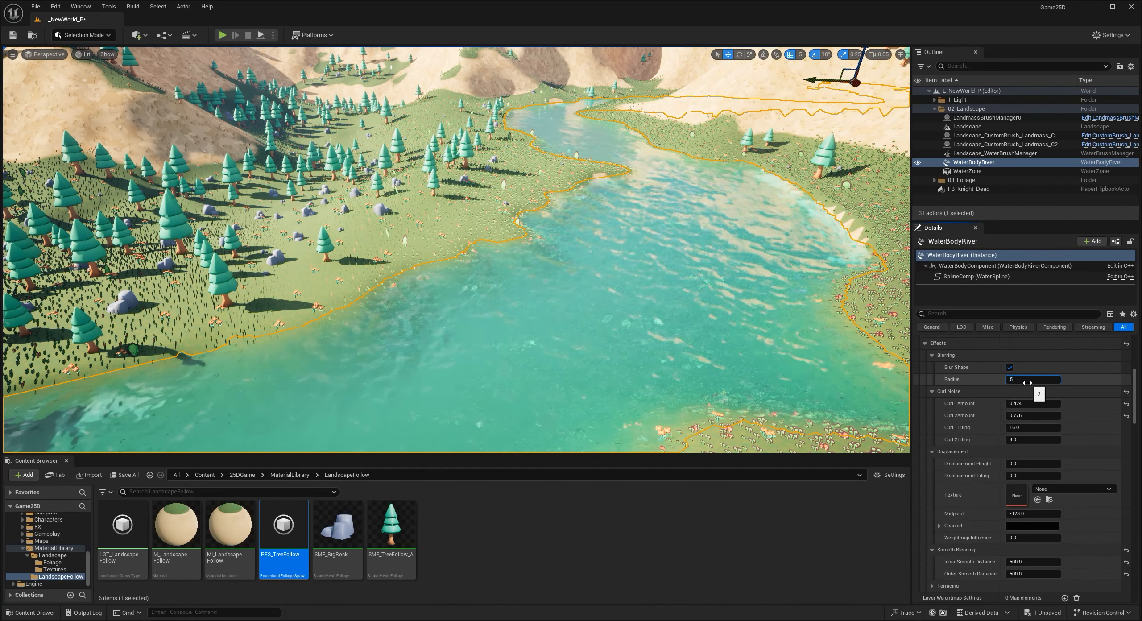
key("Return")
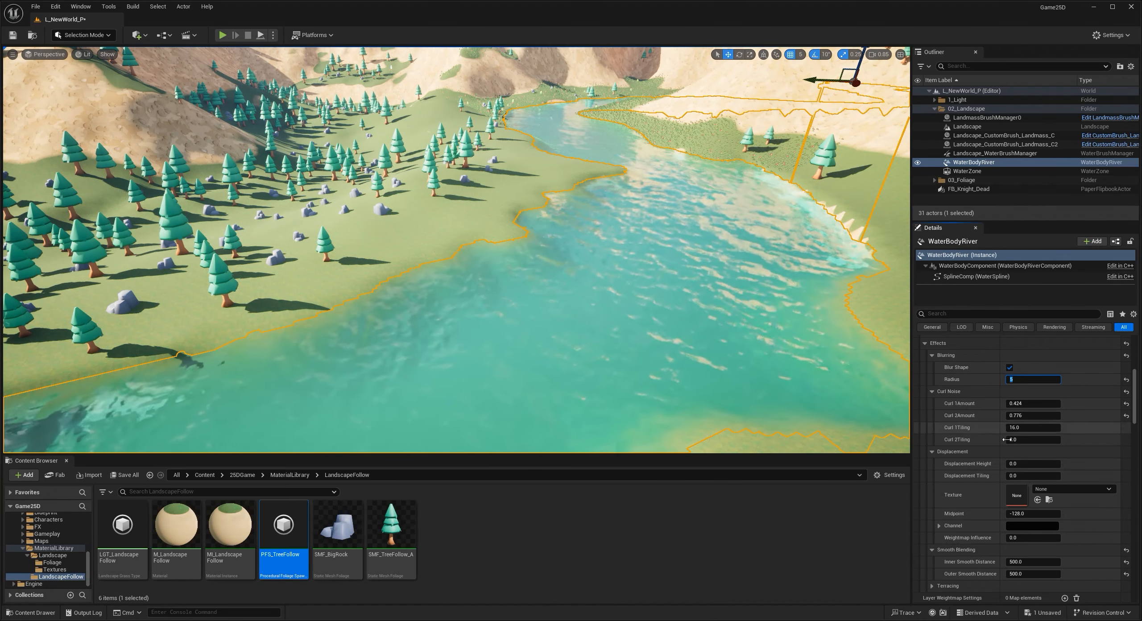
key("Return")
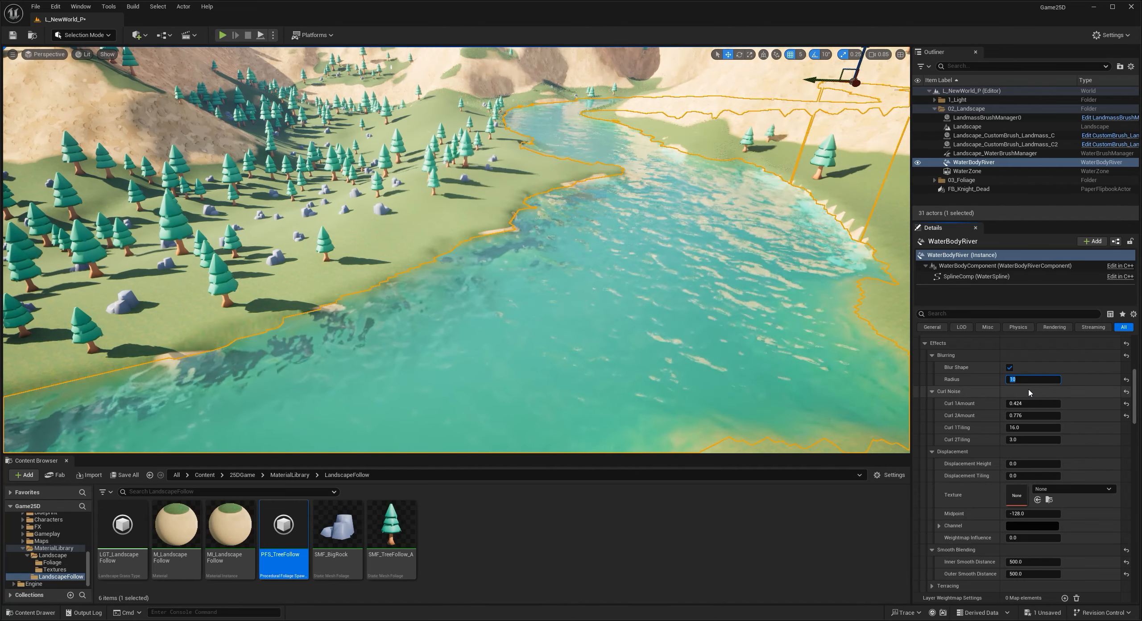
type("0")
key("Return")
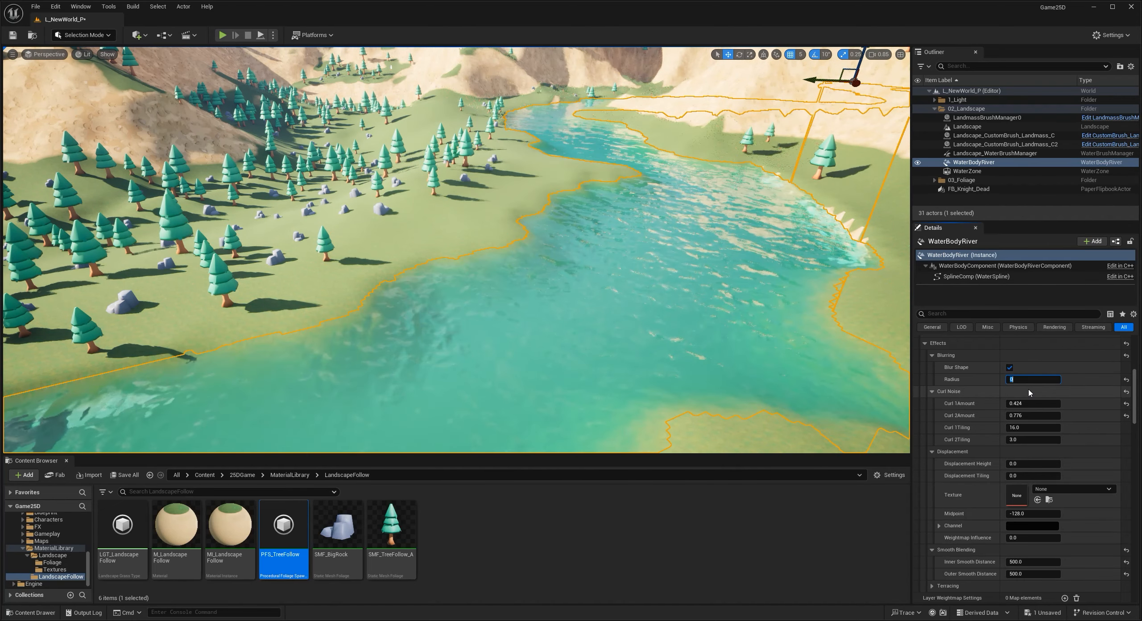
key("Return")
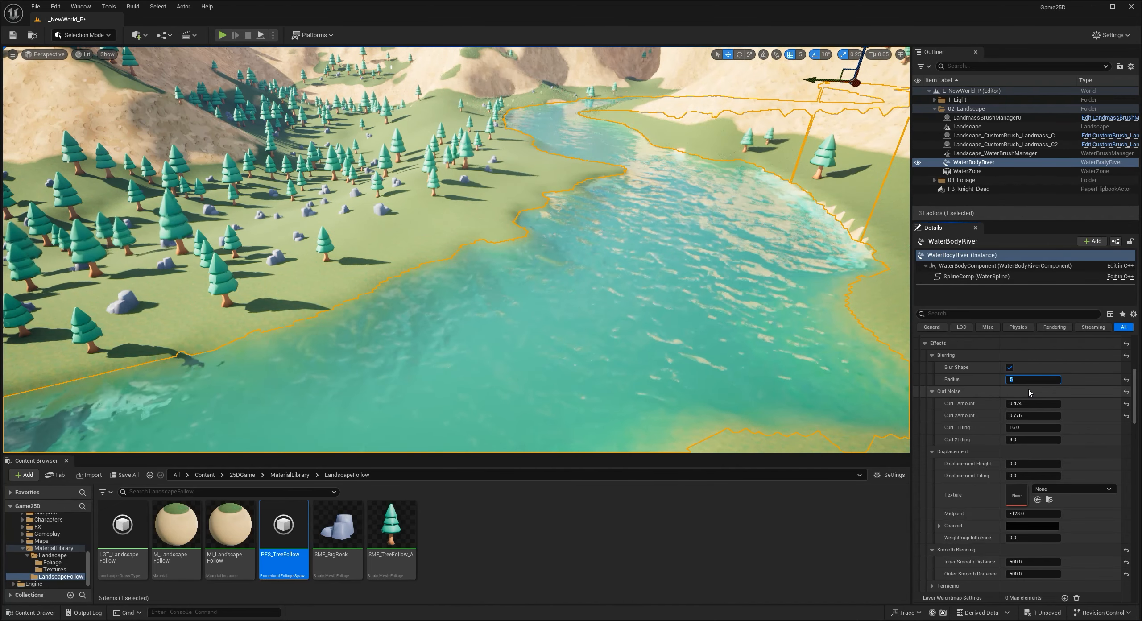
scroll(978, 487, "down", 1)
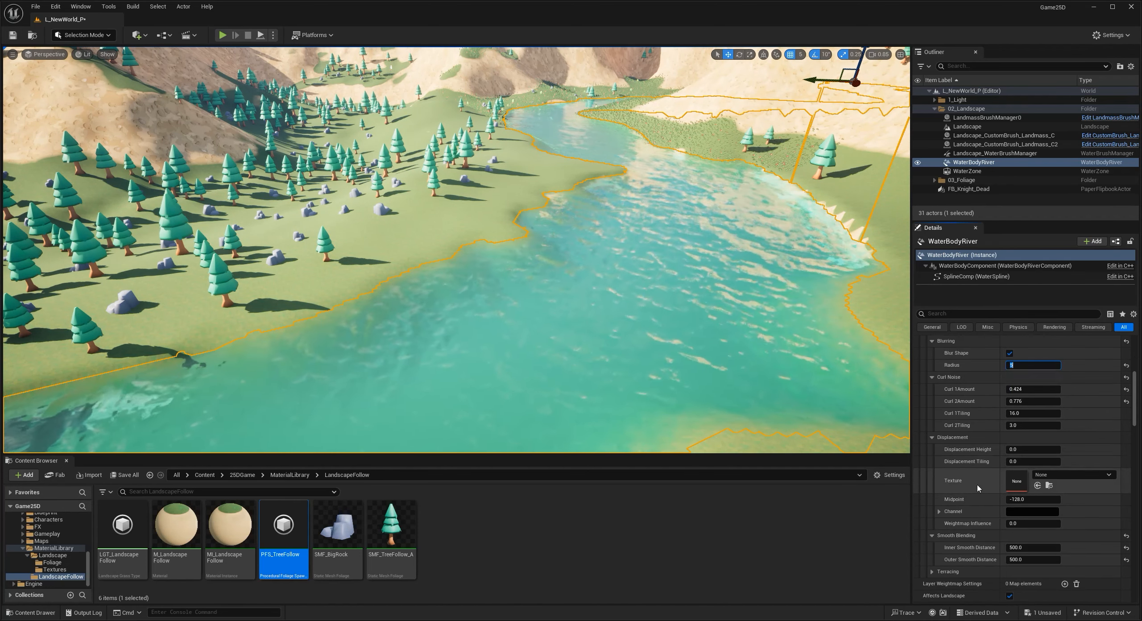
Try the T_Default_WindNoise displacement texture with a raised Displacement Height on the WaterBodyRiver, and reset both to their defaults.
scroll(1023, 540, "down", 4)
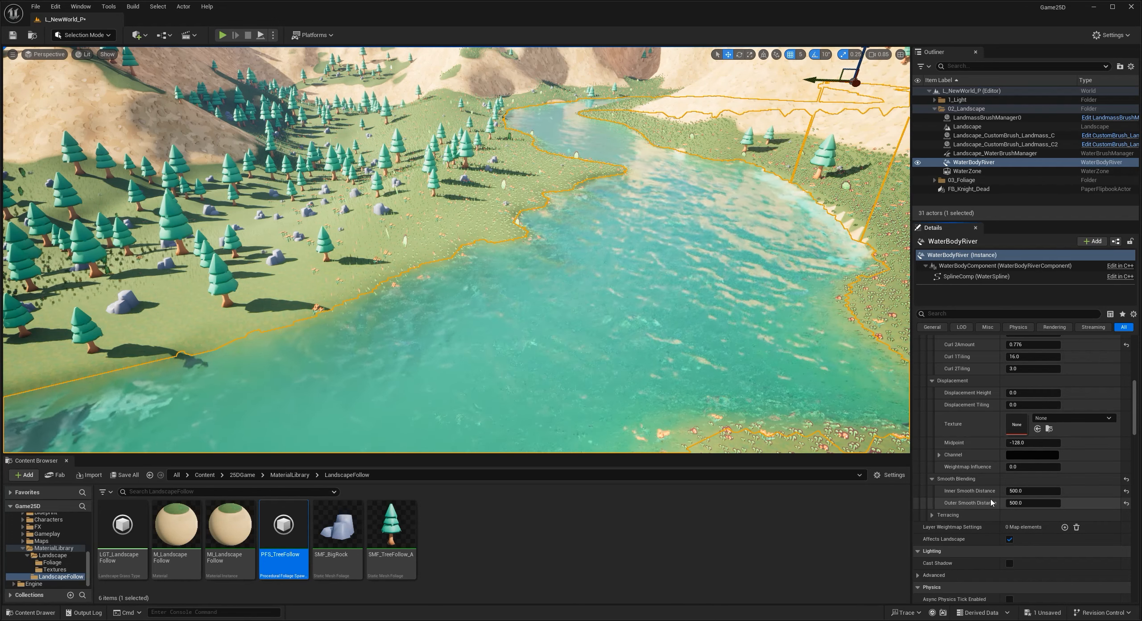
scroll(1004, 500, "up", 1)
left_click(1064, 433)
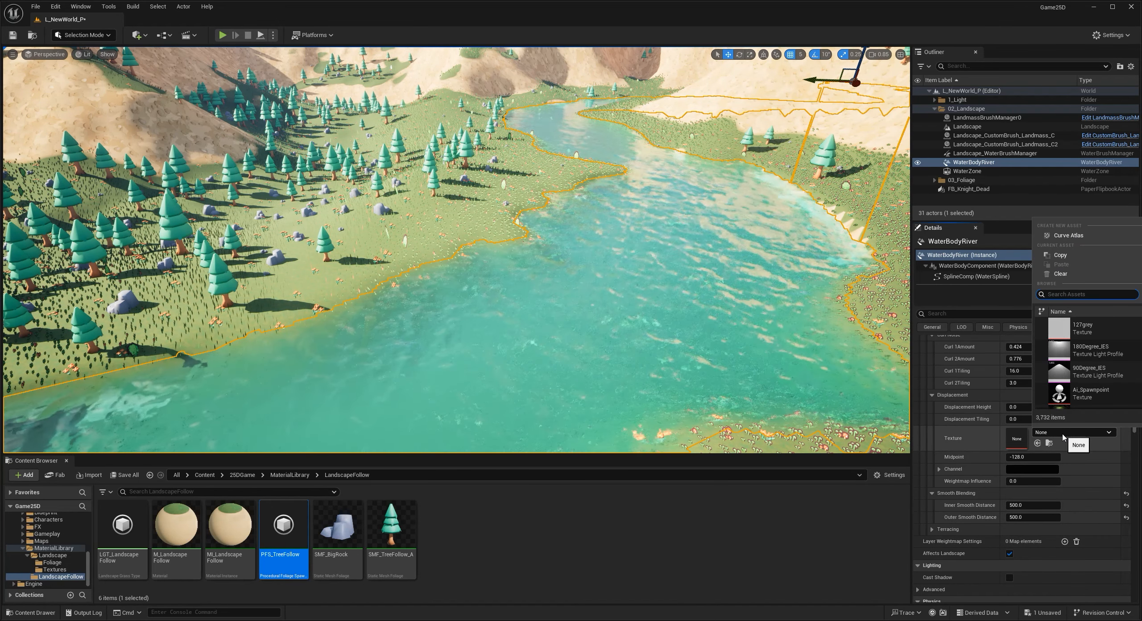
type("noise")
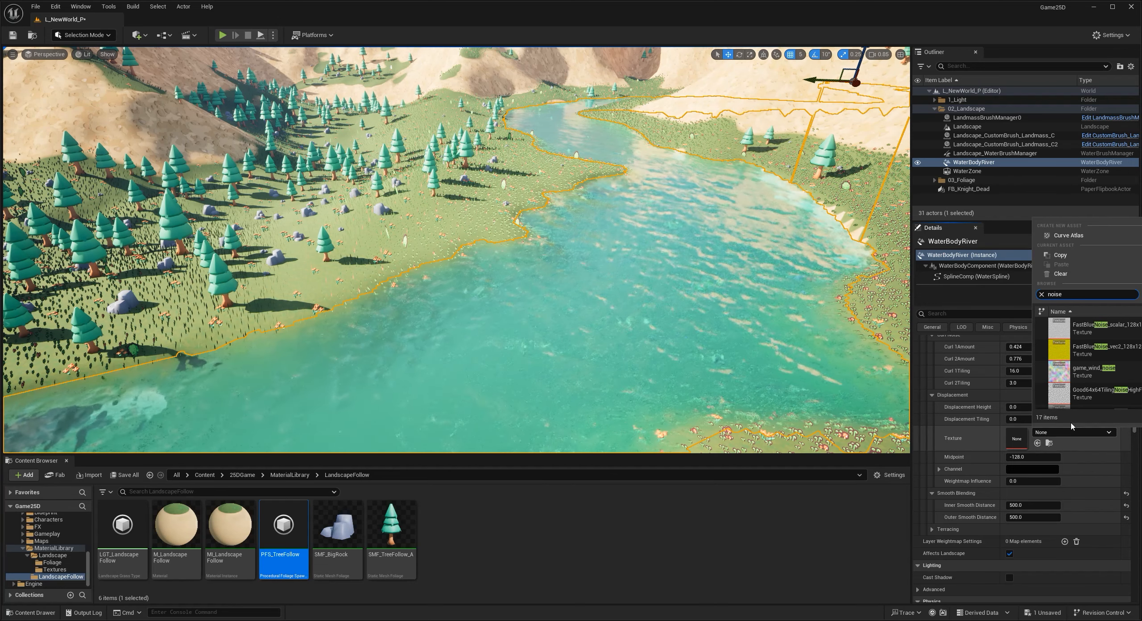
scroll(1069, 379, "down", 5)
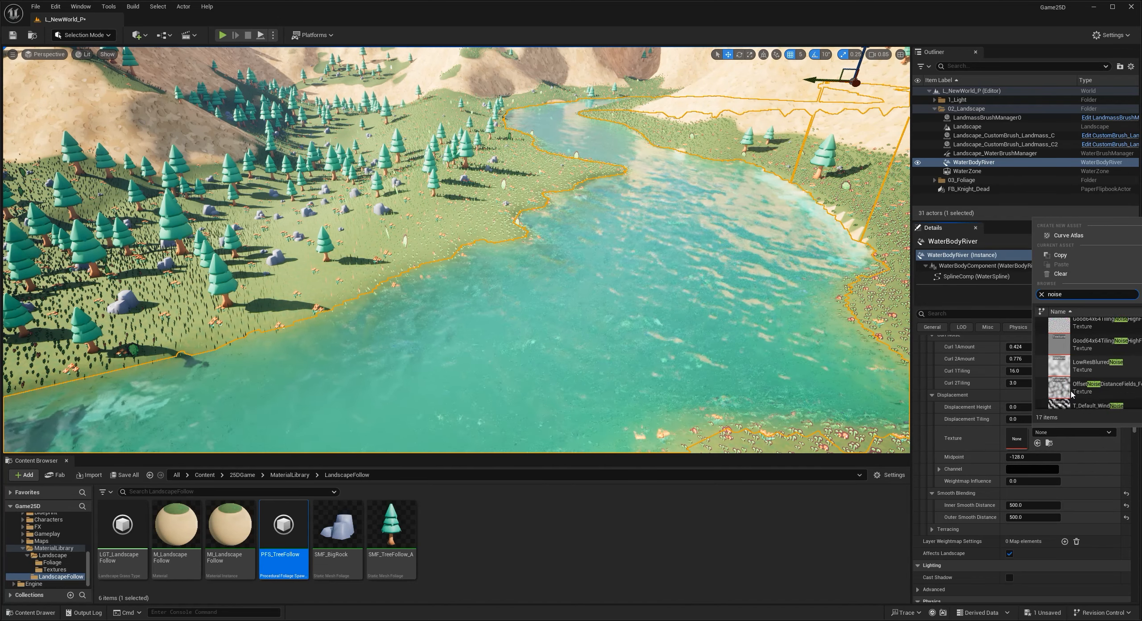
left_click(1068, 381)
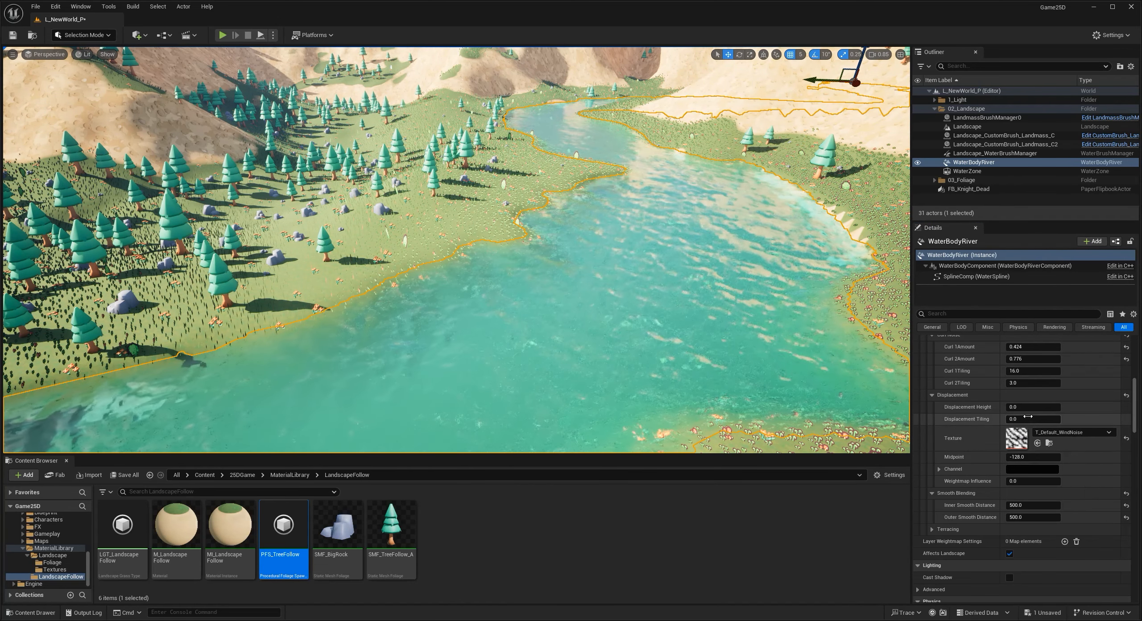
mouse_move(1032, 407)
left_mouse_down()
mouse_move(1073, 407)
mouse_move(1017, 407)
left_mouse_up()
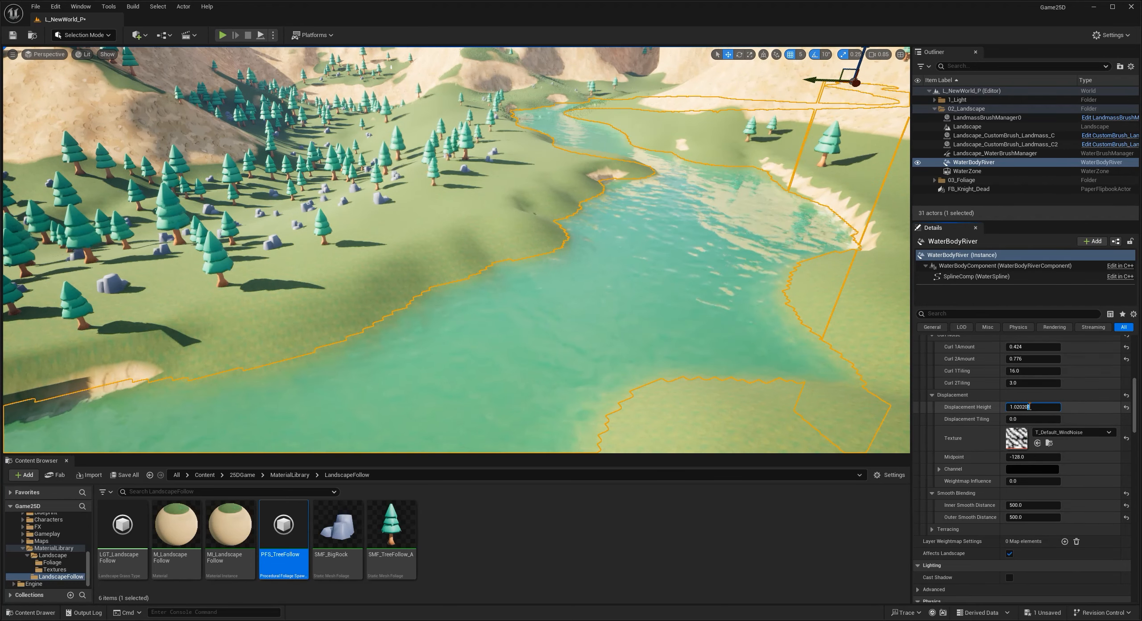
left_click(1126, 408)
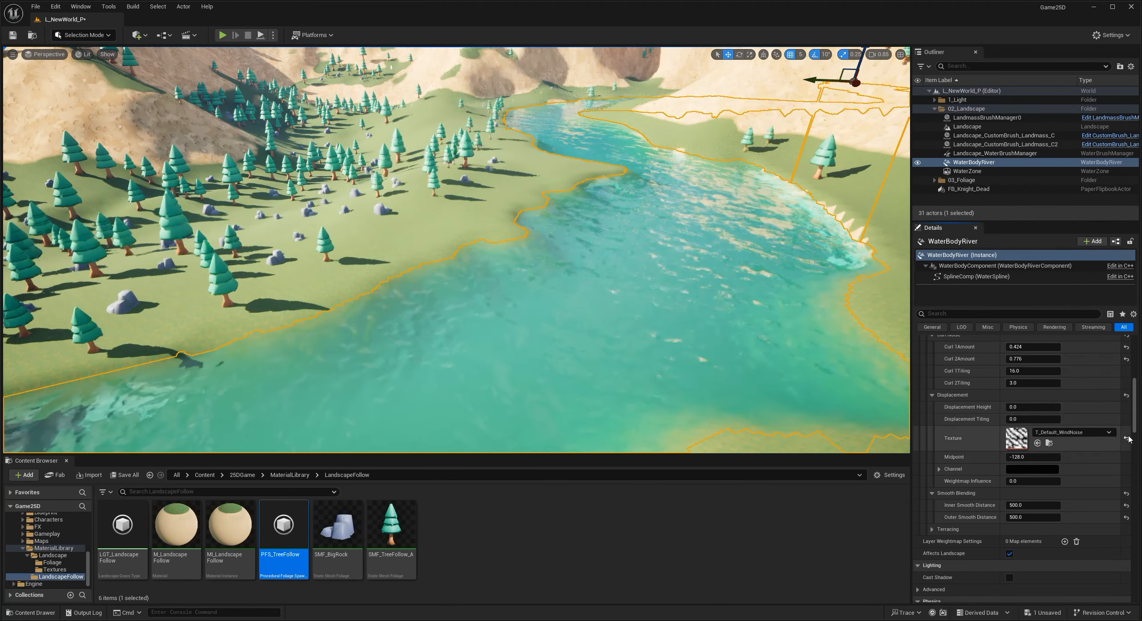
left_click(1126, 438)
Examine the river's course and how its banks blend into the landscape from above and from near the ground.
right_click_drag(580, 276, 495, 334)
key("s")
key("d")
key("g")
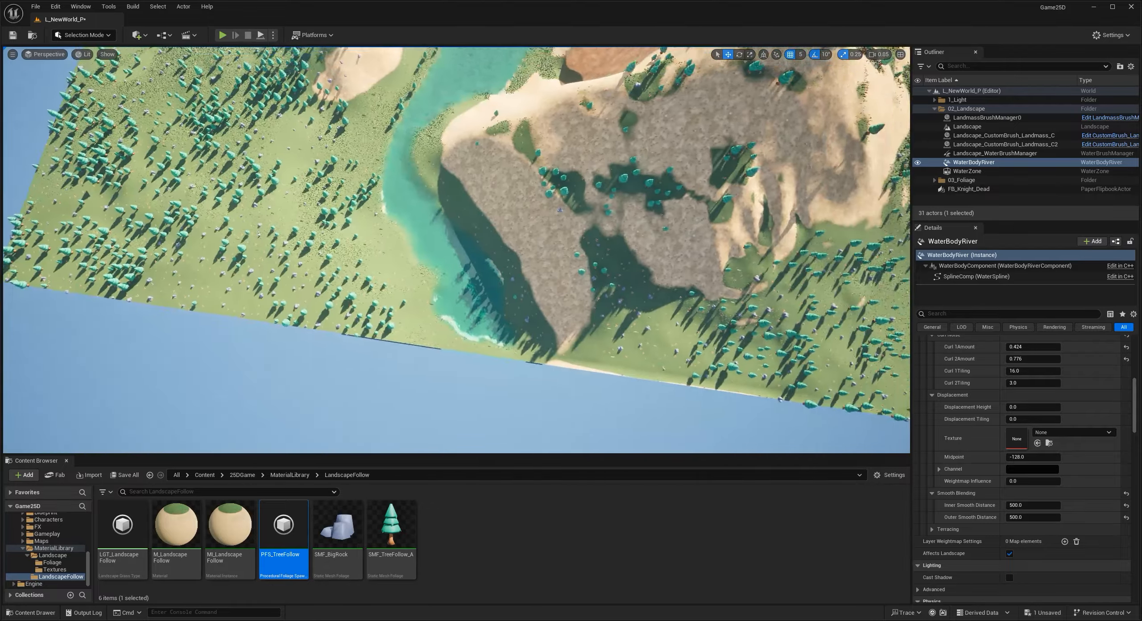
key("a")
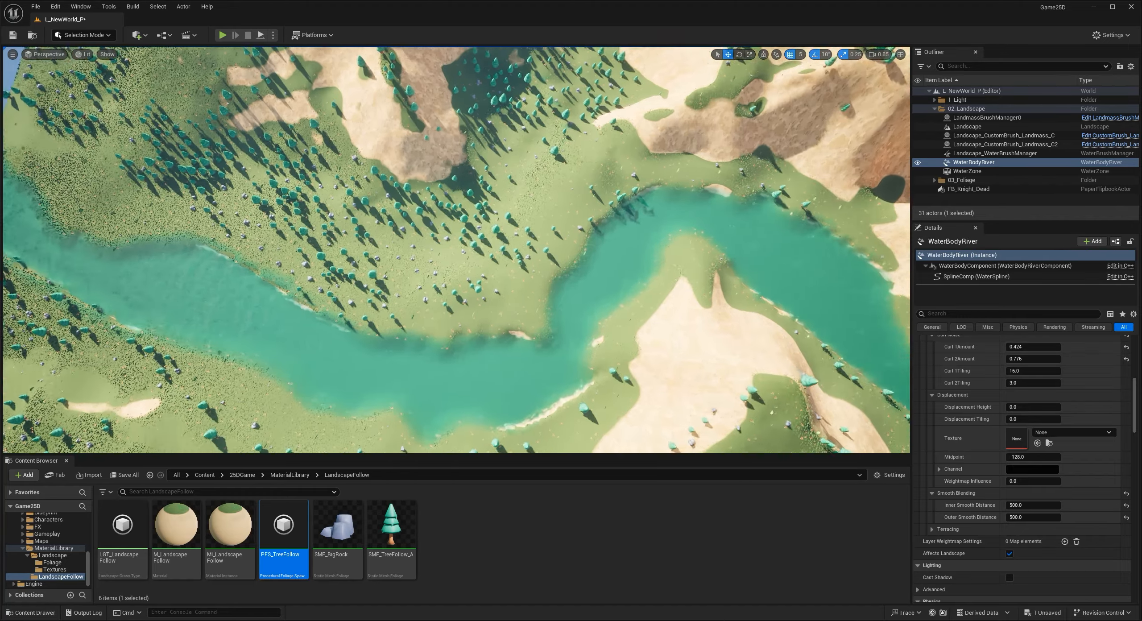
key("w")
right_click_drag(456, 250, 536, 223)
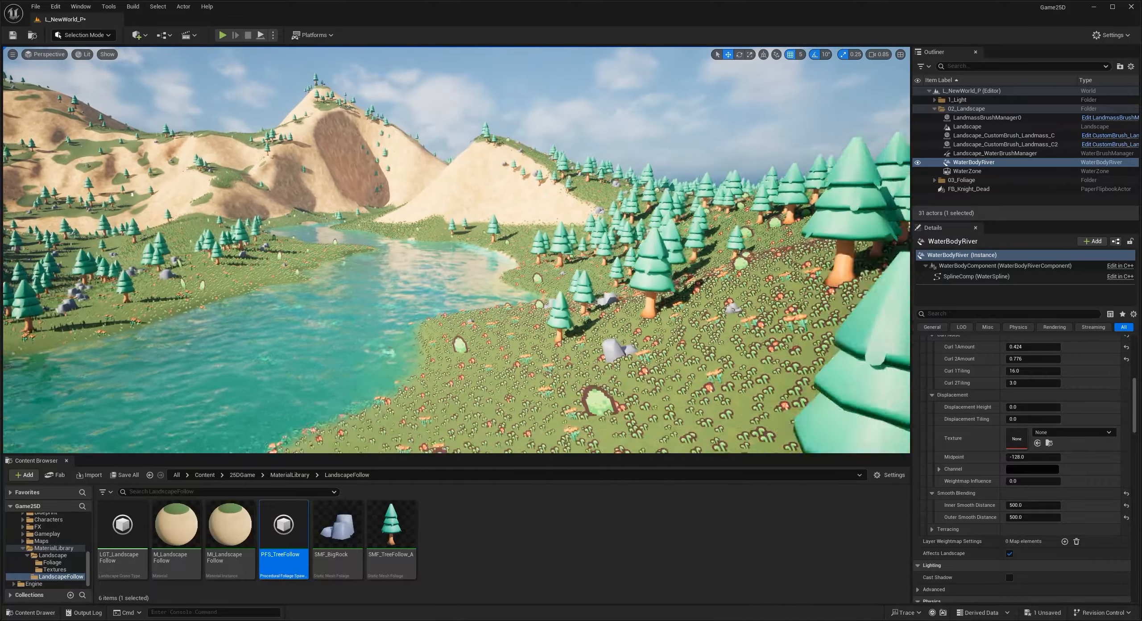
key("w")
right_click_drag(457, 250, 493, 301)
key("s")
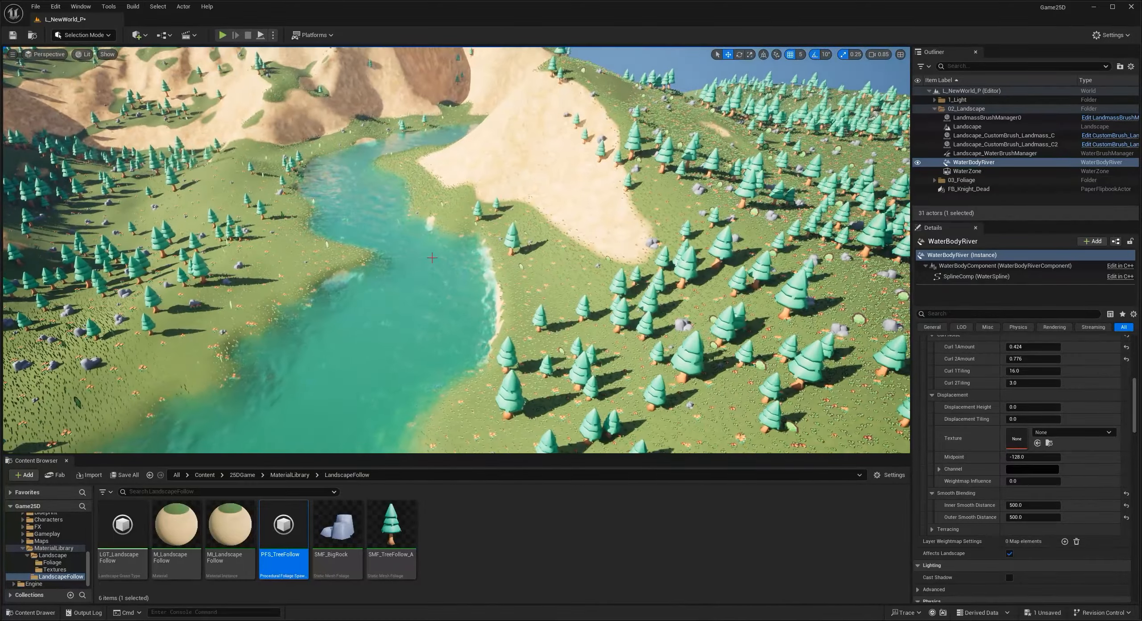
Switch to Landscape mode and smooth the river banks with the Smooth tool on the edit layer named Layer.
left_click(228, 168)
left_click(98, 35)
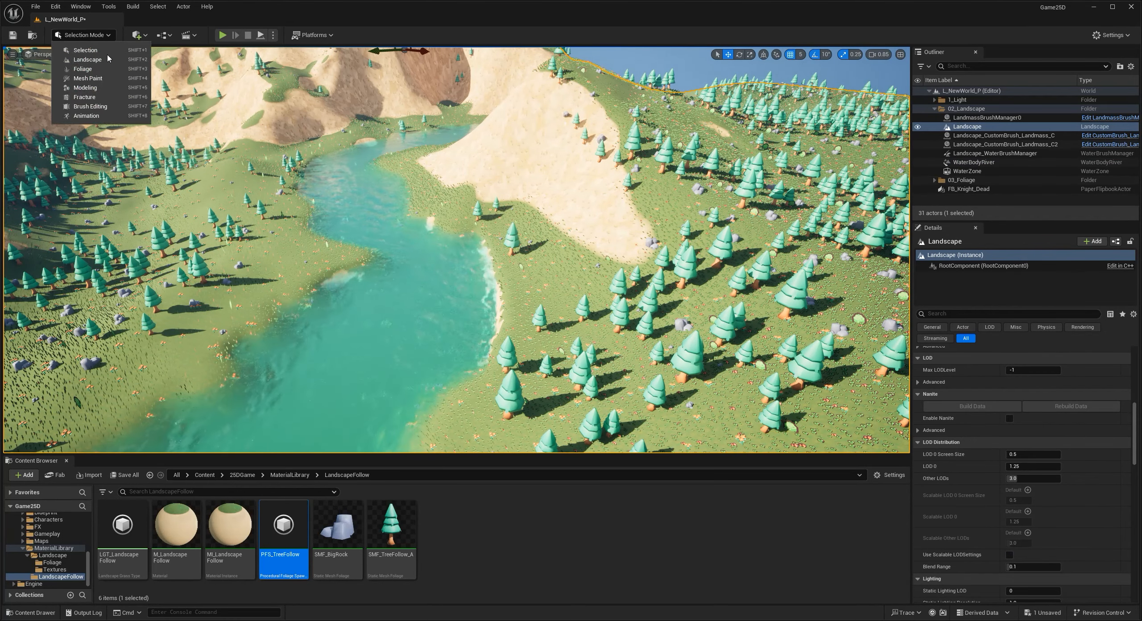
left_click(87, 60)
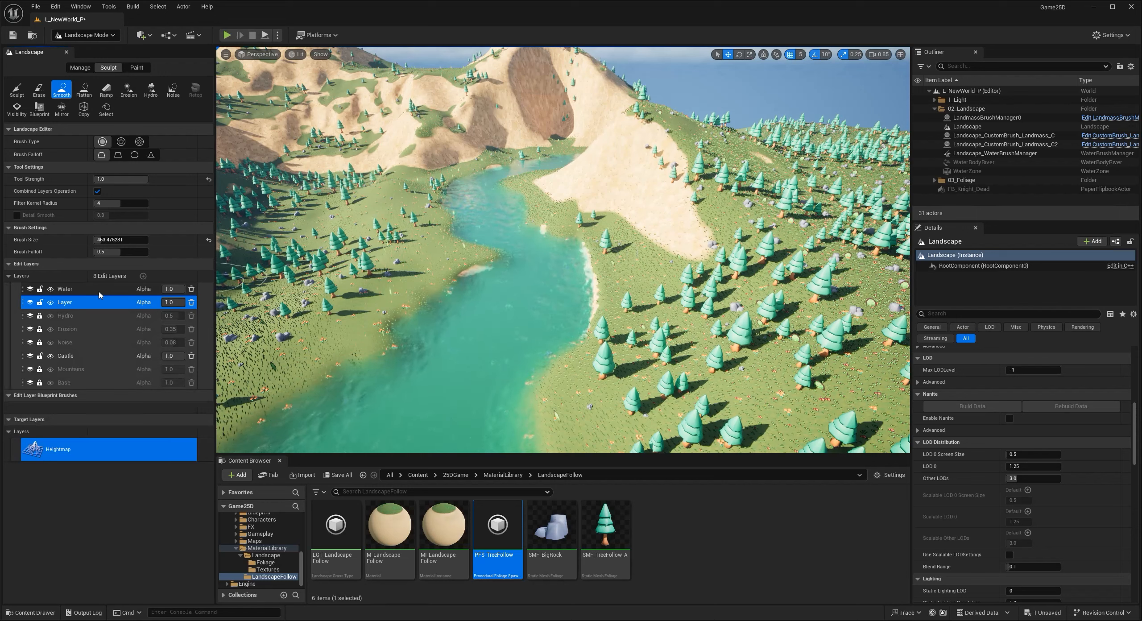
left_click_drag(467, 310, 540, 323)
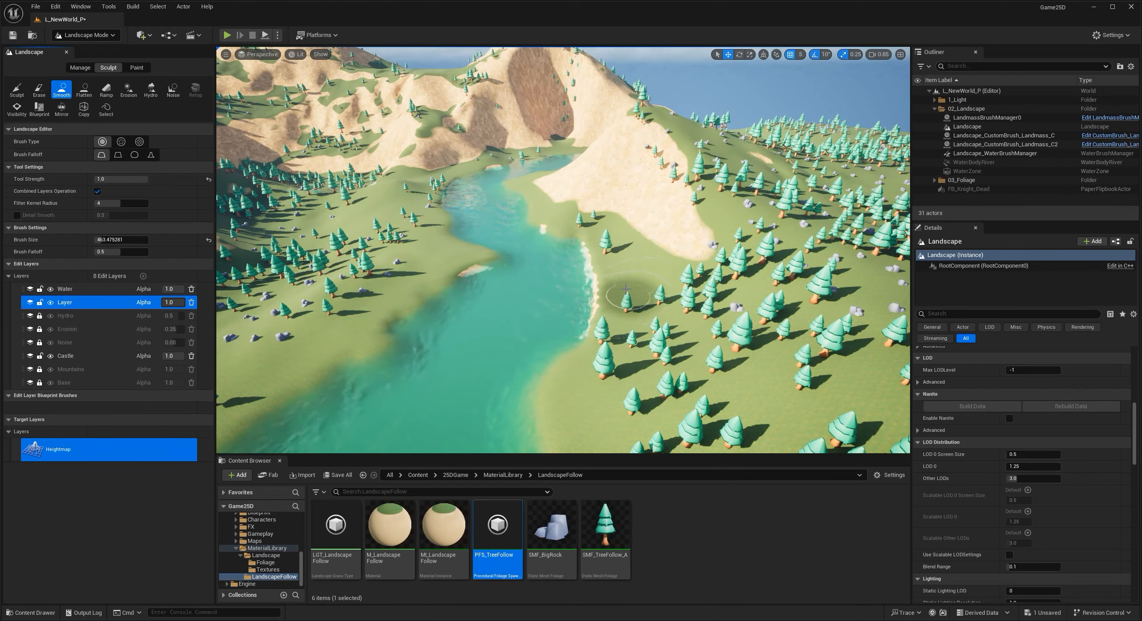
mouse_move(434, 300)
left_mouse_down()
mouse_move(522, 343)
mouse_move(431, 260)
left_mouse_up()
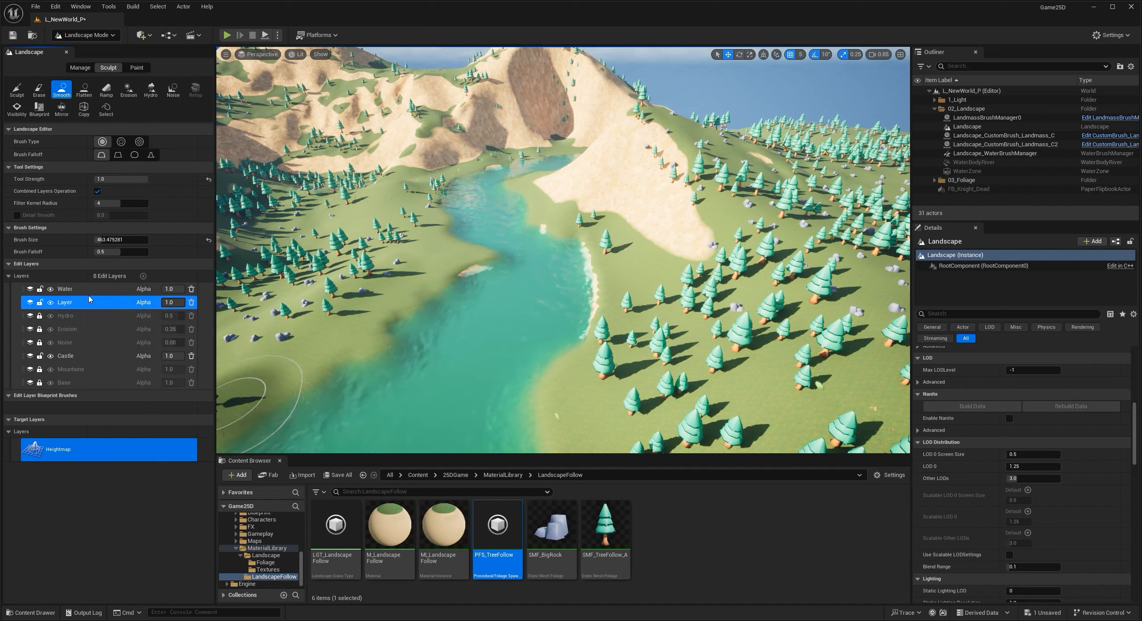
Move the edit layer named Layer above the Water layer in the landscape's layer stack.
left_click(77, 290)
right_click(77, 290)
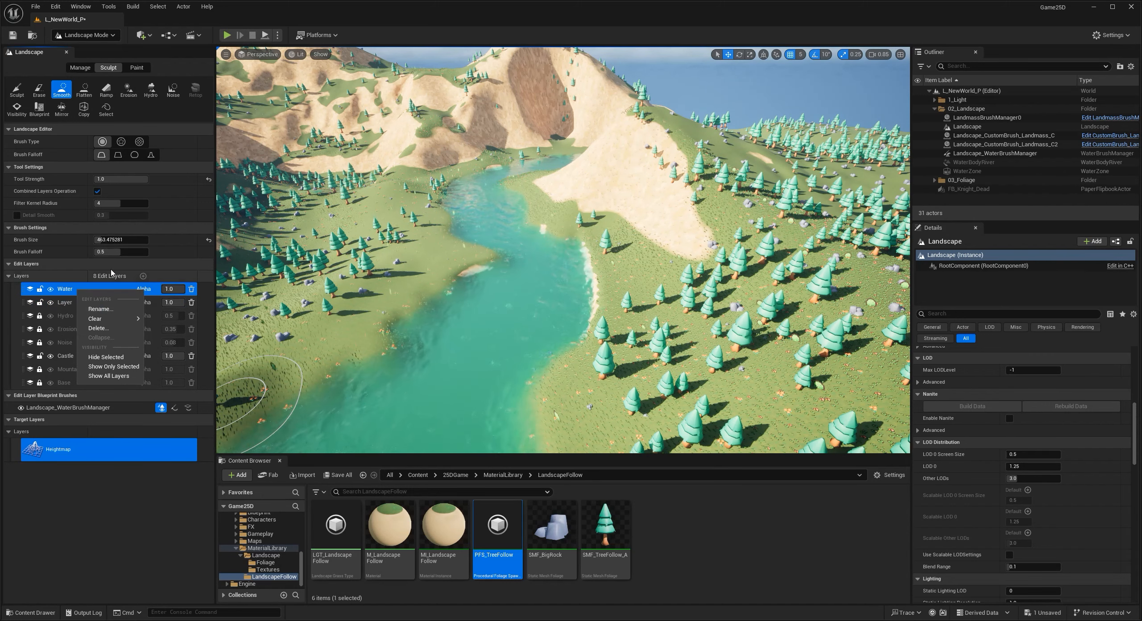
left_click(146, 279)
left_click_drag(87, 302, 92, 287)
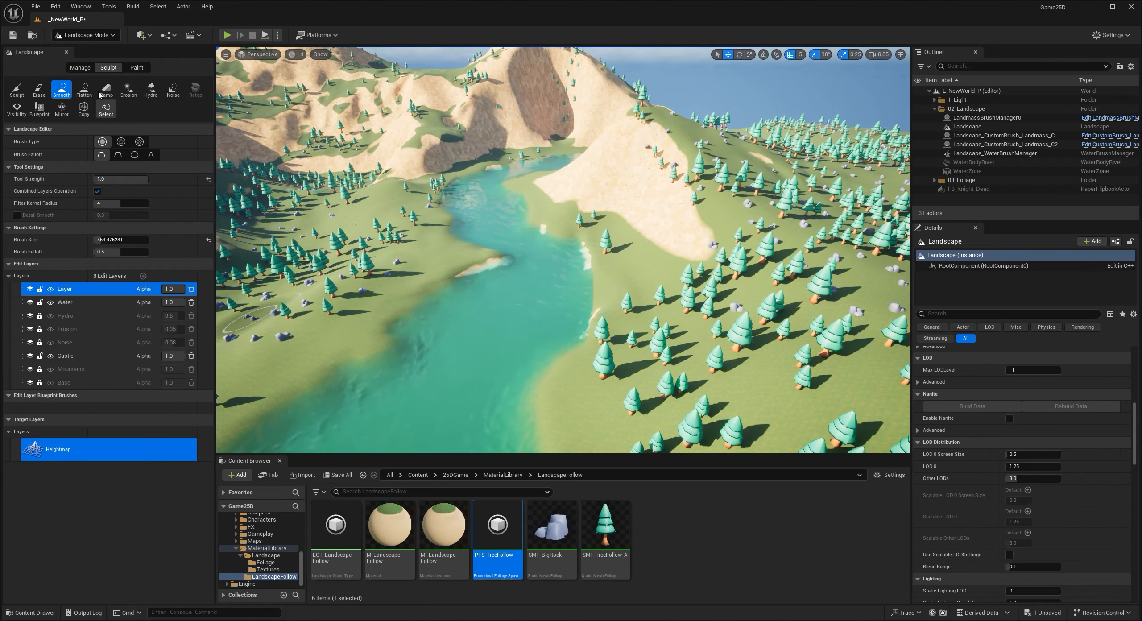
Sculpt raised islands and reshaped banks along the river on the edit layer named Layer.
left_click(17, 89)
mouse_move(555, 293)
left_mouse_down()
mouse_move(499, 293)
mouse_move(471, 349)
mouse_move(496, 339)
left_mouse_up()
right_click_drag(496, 339, 473, 384)
right_click_drag(570, 289, 723, 281)
mouse_move(606, 259)
right_mouse_down()
mouse_move(723, 272)
mouse_move(767, 295)
right_mouse_up()
mouse_move(609, 205)
right_mouse_down()
mouse_move(580, 98)
mouse_move(615, 103)
mouse_move(722, 165)
mouse_move(838, 156)
mouse_move(471, 240)
right_mouse_up()
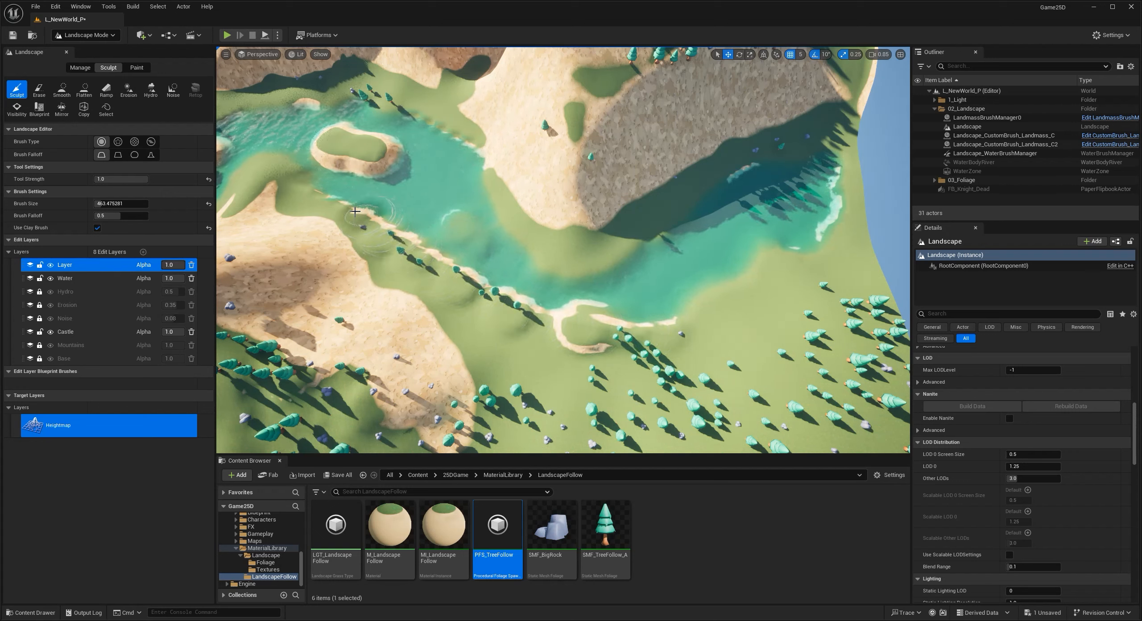
mouse_move(400, 221)
right_mouse_down()
mouse_move(732, 205)
mouse_move(776, 170)
mouse_move(732, 103)
mouse_move(714, 107)
right_mouse_up()
Soften the large sculpted island in the river with the Smooth tool so its sides slope into the water.
left_click(168, 92)
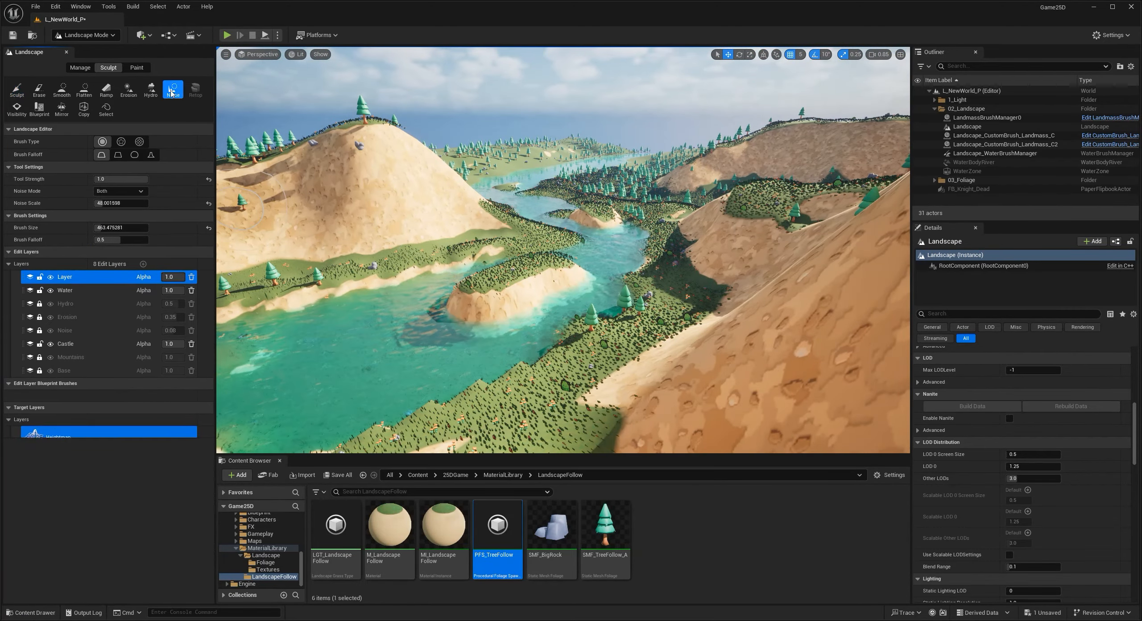
left_click(151, 90)
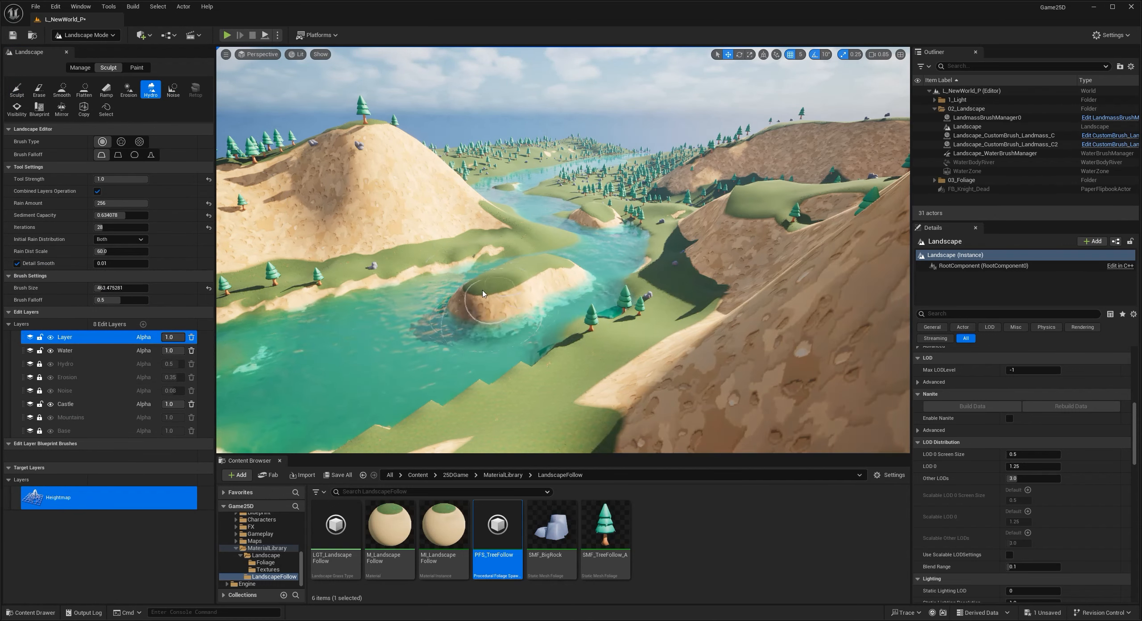
left_click(62, 90)
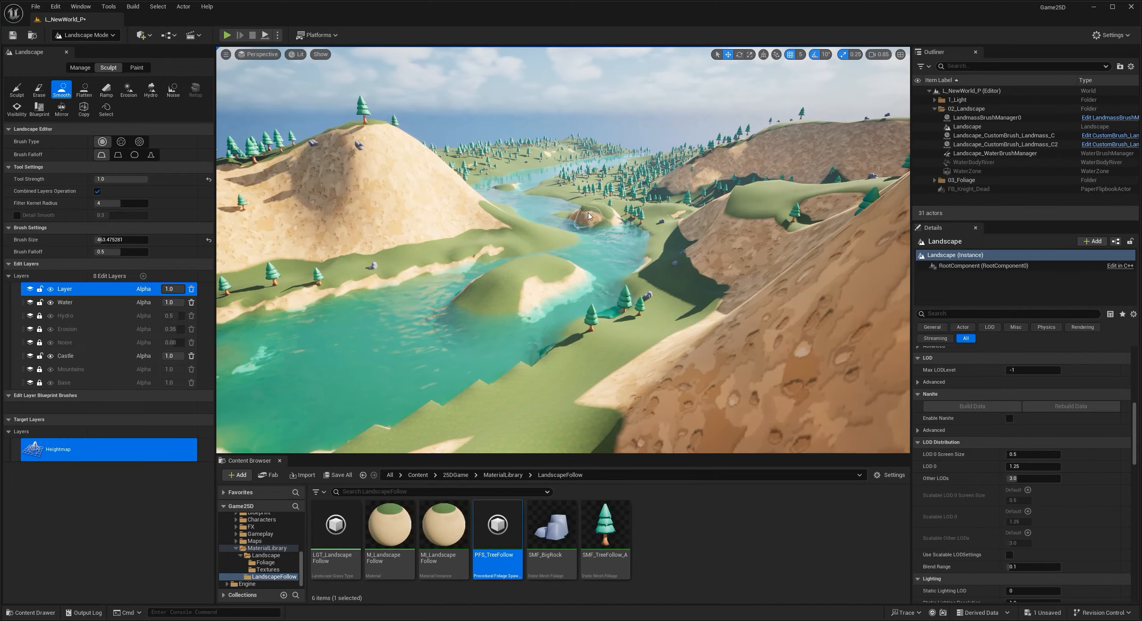
Smooth the other sculpted mounds and the rough shoreline further along the river.
key("w")
mouse_move(599, 241)
right_mouse_down()
mouse_move(593, 191)
mouse_move(575, 194)
mouse_move(575, 254)
mouse_move(473, 210)
mouse_move(487, 205)
mouse_move(517, 212)
mouse_move(495, 263)
mouse_move(484, 256)
right_mouse_up()
key("s")
mouse_move(486, 353)
left_mouse_down()
mouse_move(517, 380)
mouse_move(590, 389)
left_mouse_up()
right_click_drag(652, 386, 758, 344)
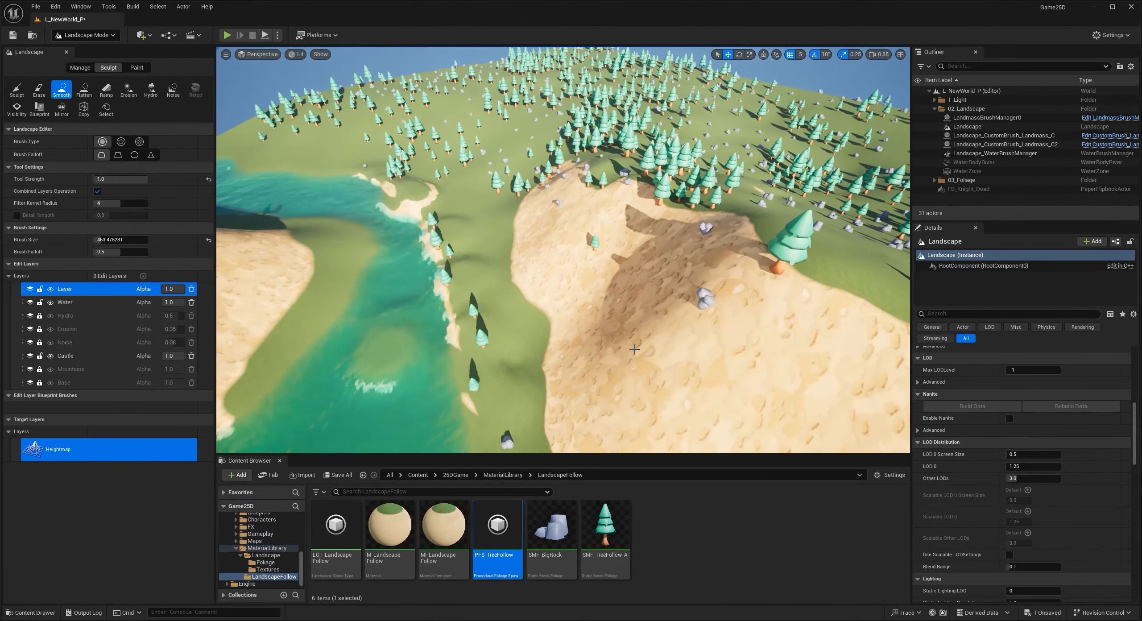
left_click(616, 371)
right_click_drag(547, 368, 513, 342)
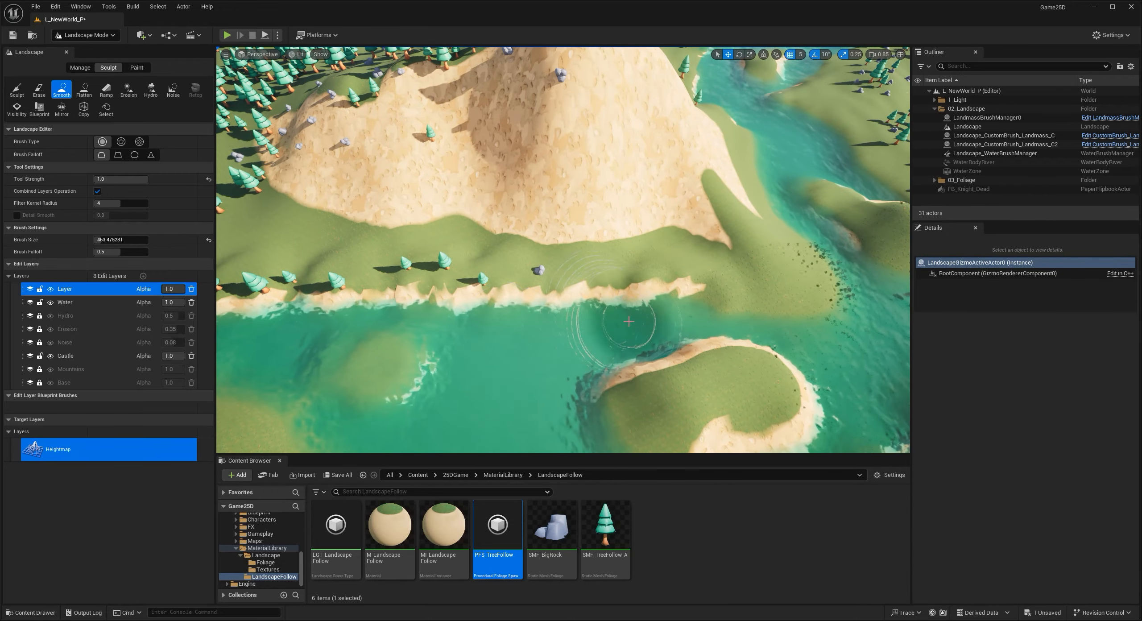
right_click_drag(628, 321, 618, 320)
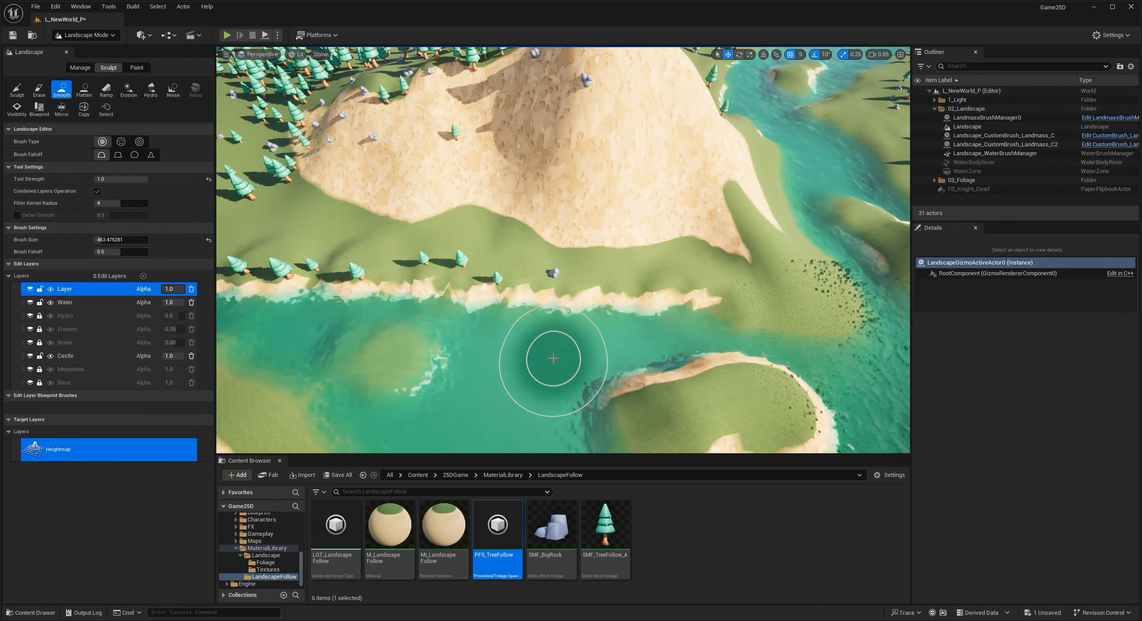
right_click_drag(553, 358, 498, 345)
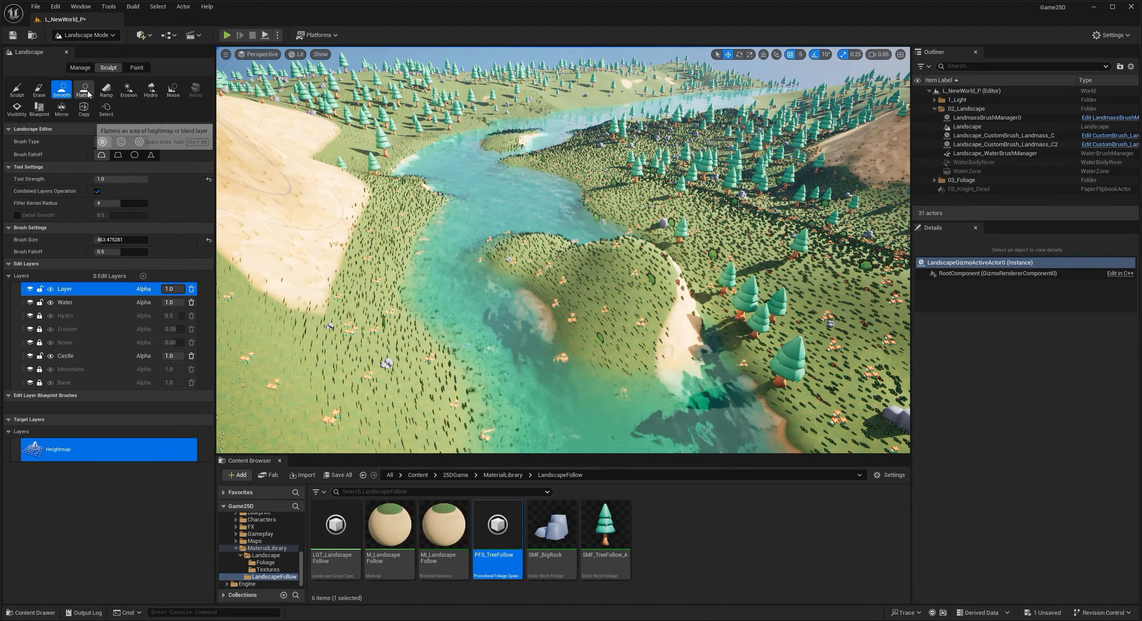
Erase the large sculpted mound at the river bend with the Erase tool to reopen the channel.
left_click(40, 89)
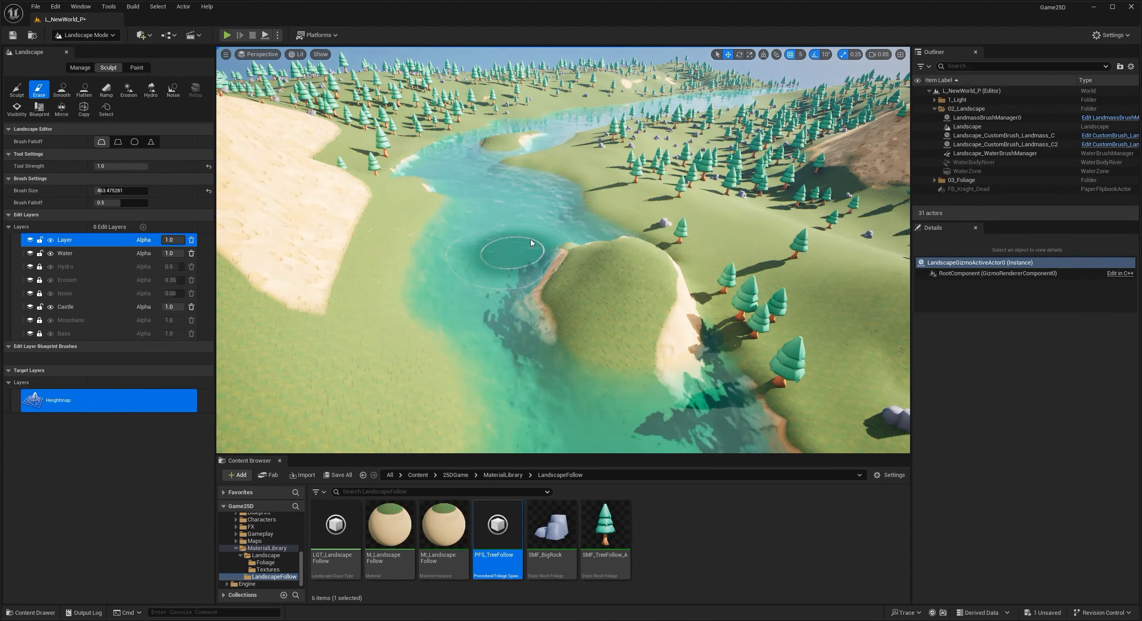
left_click_drag(607, 388, 642, 377)
right_click_drag(643, 377, 603, 335)
mouse_move(603, 334)
left_mouse_down()
mouse_move(616, 307)
mouse_move(669, 319)
mouse_move(674, 339)
mouse_move(647, 350)
left_mouse_up()
mouse_move(647, 350)
right_mouse_down()
mouse_move(732, 375)
mouse_move(709, 364)
right_mouse_up()
Sculpt a small island close to the bank at the river bend and soften it with the Smooth tool.
left_click(16, 89)
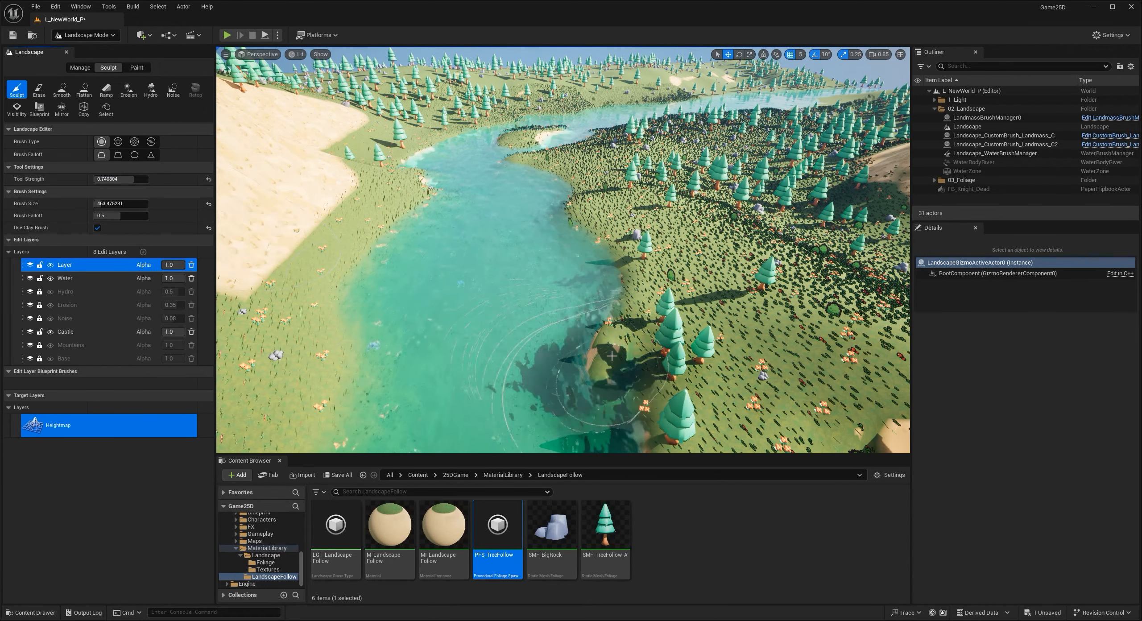
right_click_drag(526, 344, 497, 334)
left_click(62, 89)
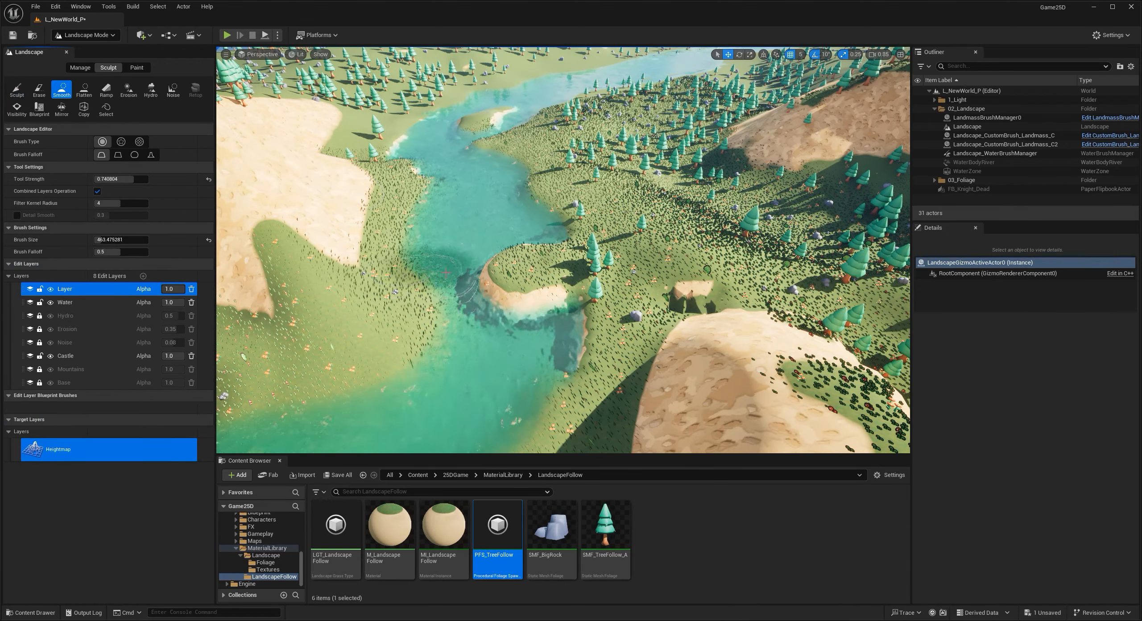
left_click_drag(496, 264, 509, 254)
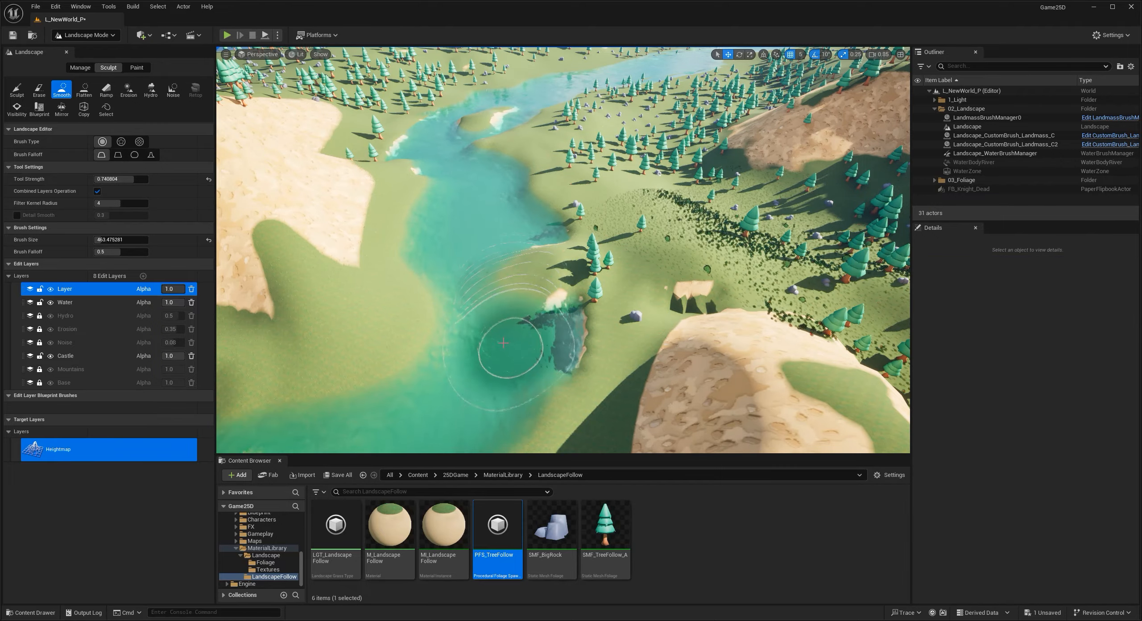
mouse_move(504, 343)
right_mouse_down()
mouse_move(580, 339)
mouse_move(500, 343)
mouse_move(490, 323)
mouse_move(504, 355)
mouse_move(576, 350)
mouse_move(602, 308)
mouse_move(669, 326)
mouse_move(695, 315)
mouse_move(669, 324)
mouse_move(620, 308)
mouse_move(665, 343)
mouse_move(605, 319)
right_mouse_up()
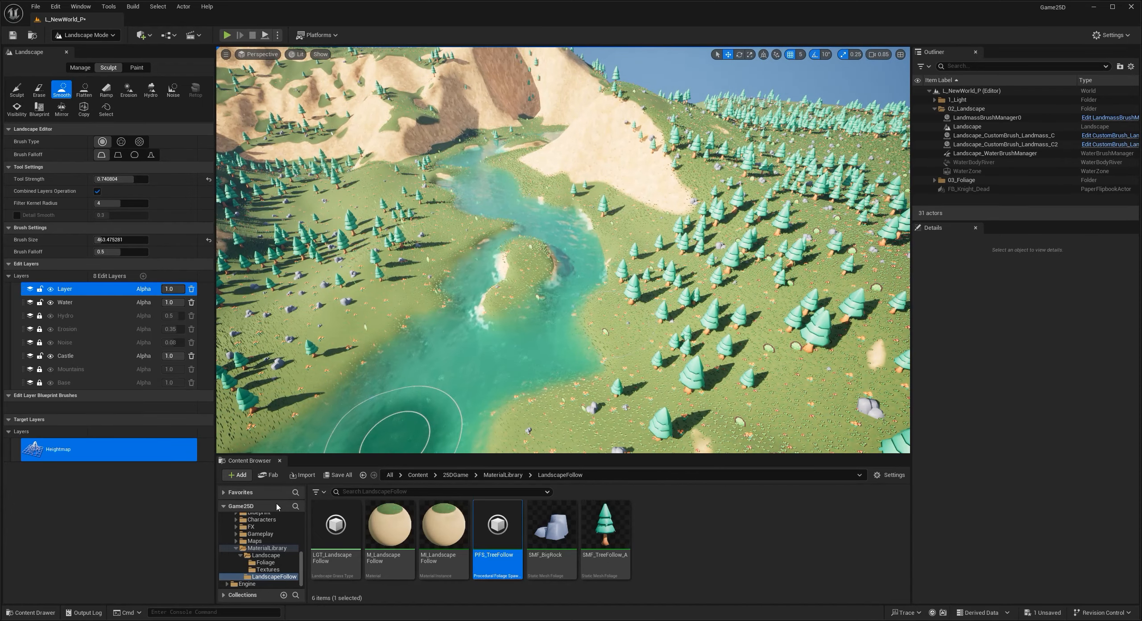
right_click_drag(534, 335, 497, 294)
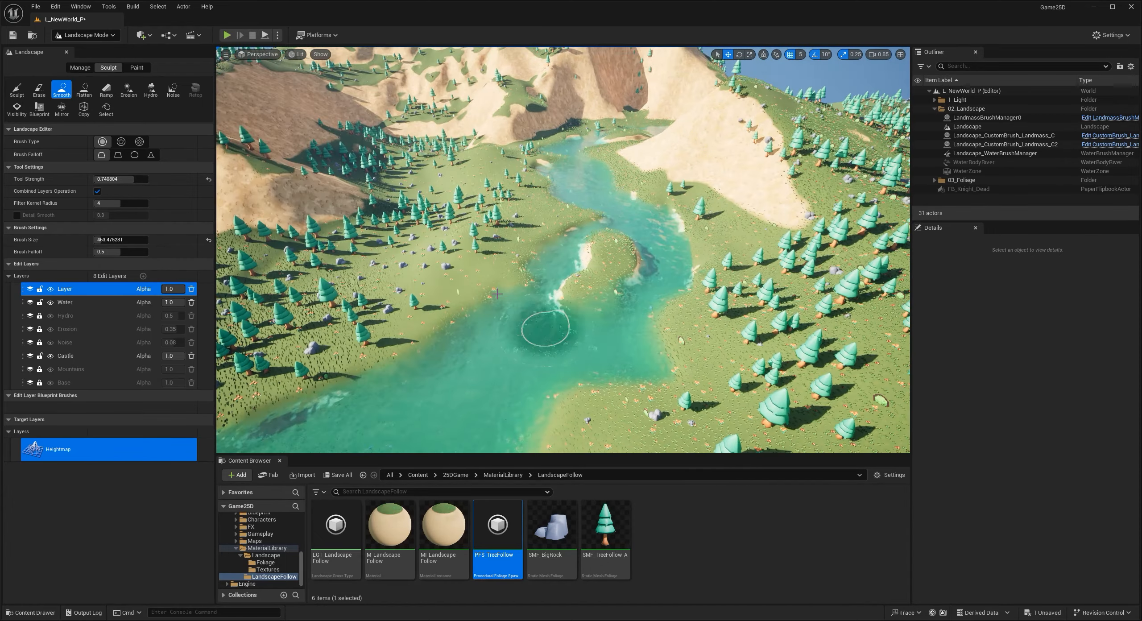
Switch to Selection mode and place a Water Body Lake on the grassland between the river and the landscape's edge.
left_click(65, 34)
left_click(102, 46)
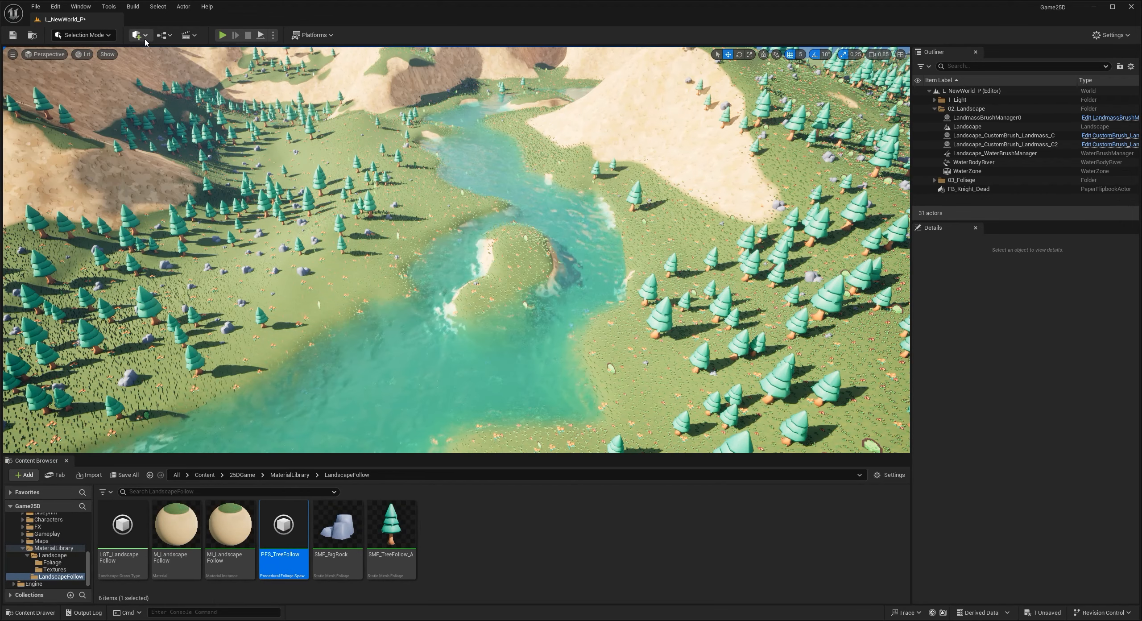
left_click(142, 36)
type("water")
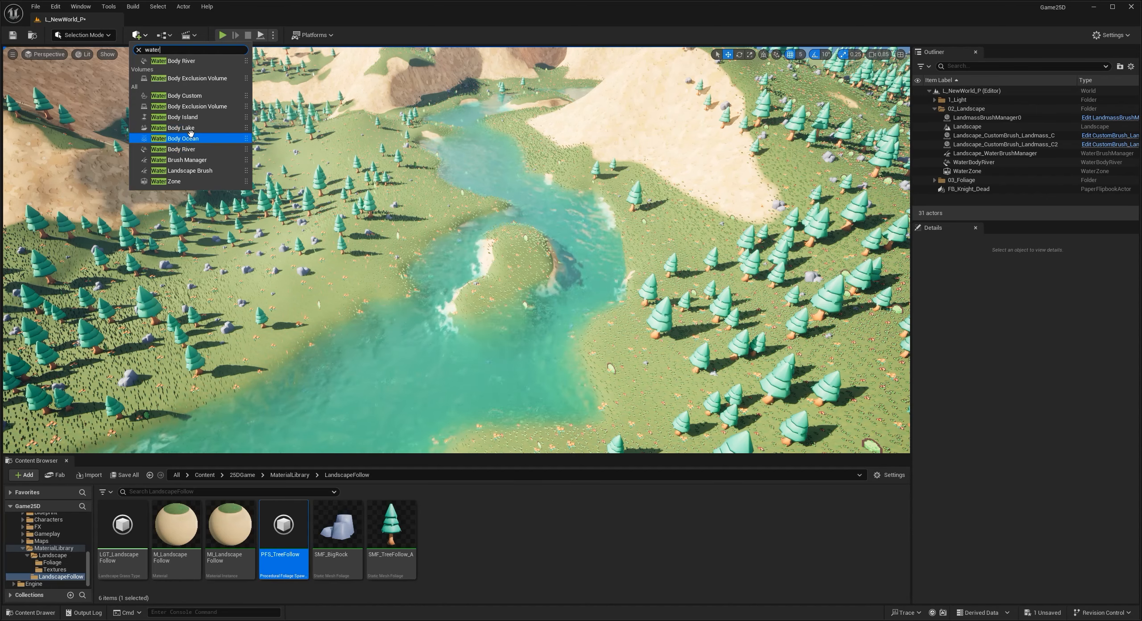
key("s")
right_click_drag(282, 147, 333, 151)
left_click(138, 35)
type("water")
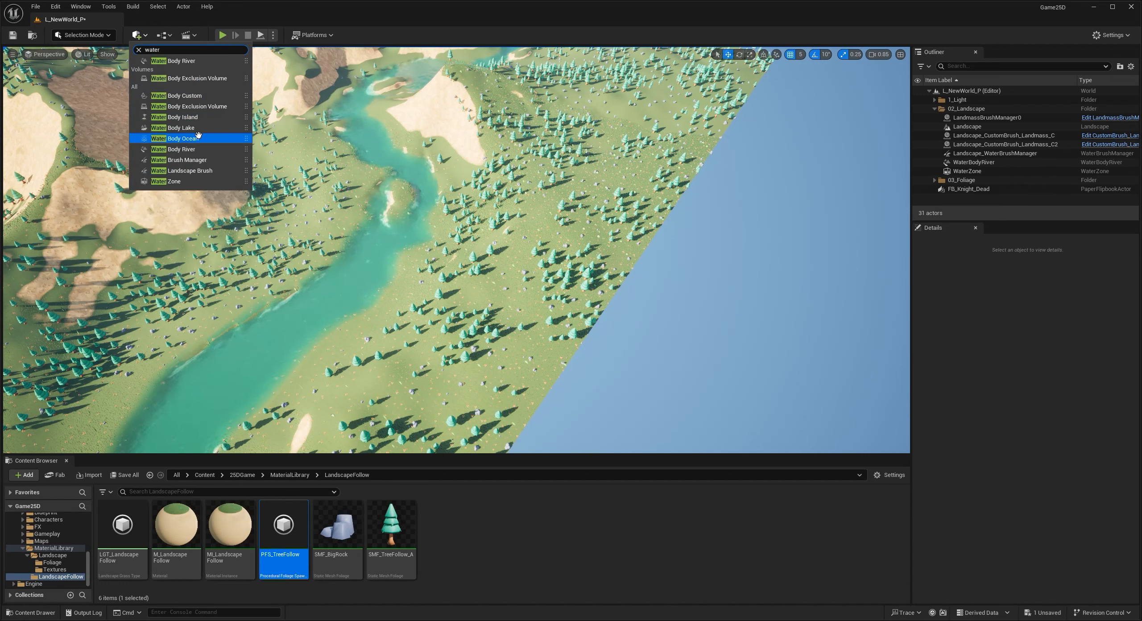
left_click_drag(199, 139, 486, 194)
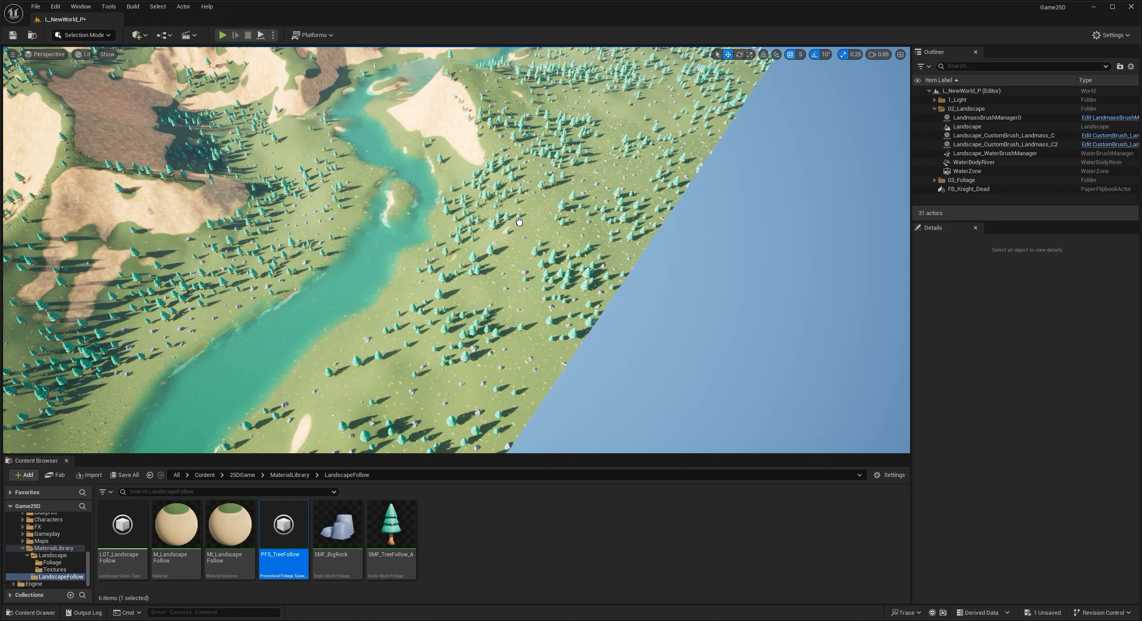
left_click_drag(518, 222, 519, 223)
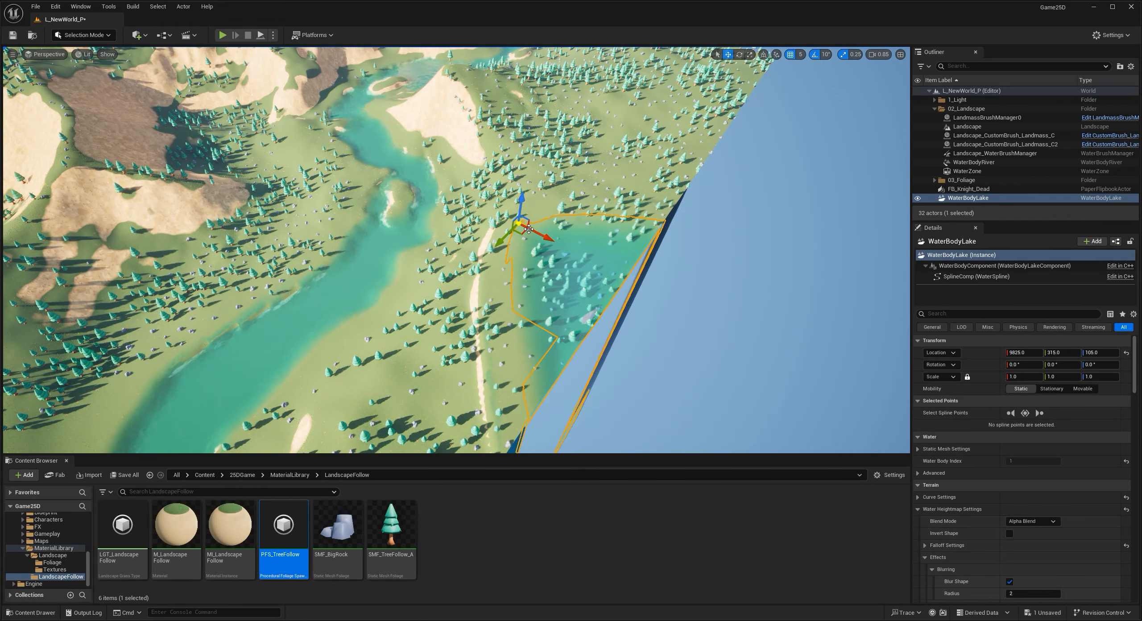
Move the lake toward the river bend beside the island and lower it to a Z location of -480.
left_click_drag(502, 224, 447, 209)
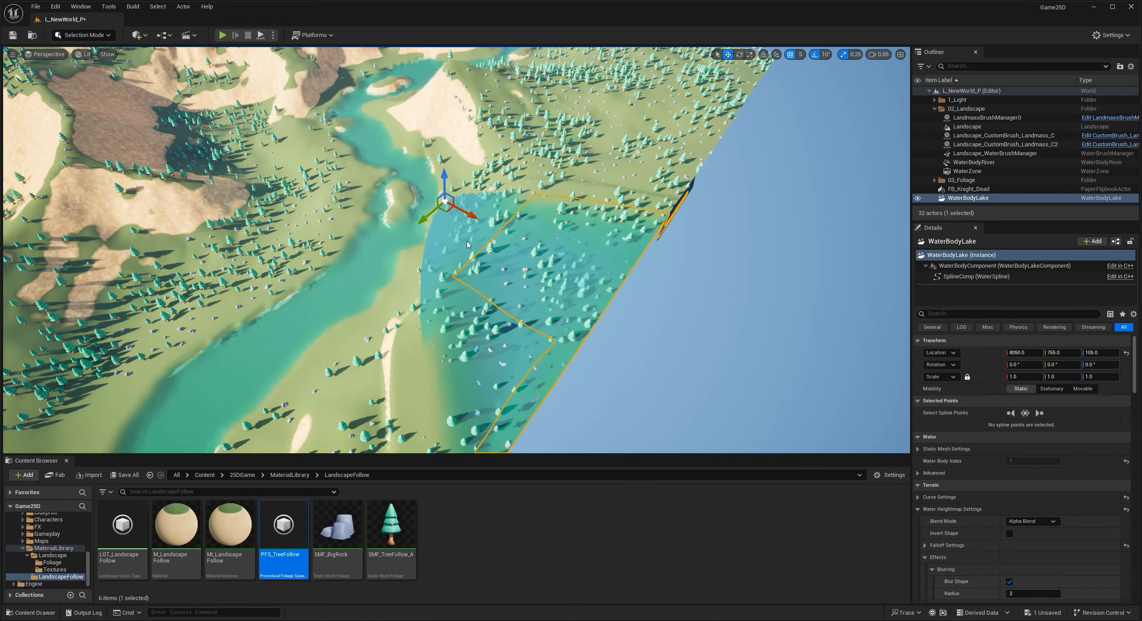
right_click_drag(448, 208, 496, 161)
key("w")
left_click_drag(466, 203, 449, 305)
right_click_drag(450, 305, 426, 305)
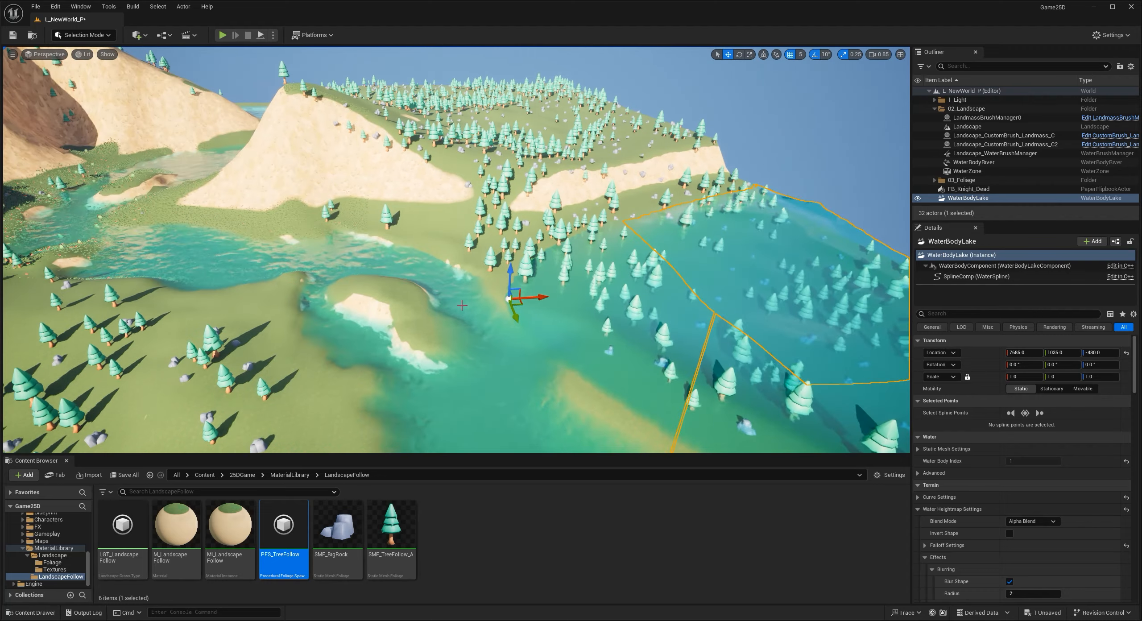
Fine-tune the lake's location to X 7390, Y 1100, Z -575 so its surface meets the river's water level.
left_click_drag(520, 306, 513, 314)
right_click_drag(513, 313, 658, 295)
left_click_drag(504, 280, 505, 320)
right_click_drag(505, 320, 656, 332)
left_click_drag(408, 289, 499, 264)
right_click_drag(500, 264, 446, 241)
right_click_drag(579, 185, 561, 193)
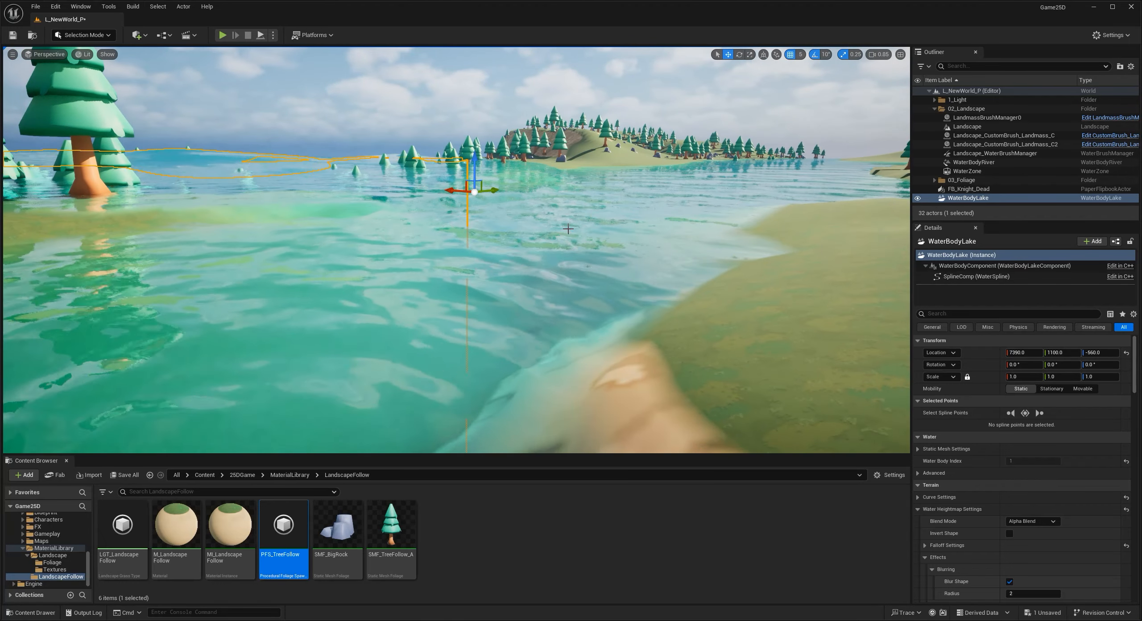
left_click_drag(470, 159, 470, 169)
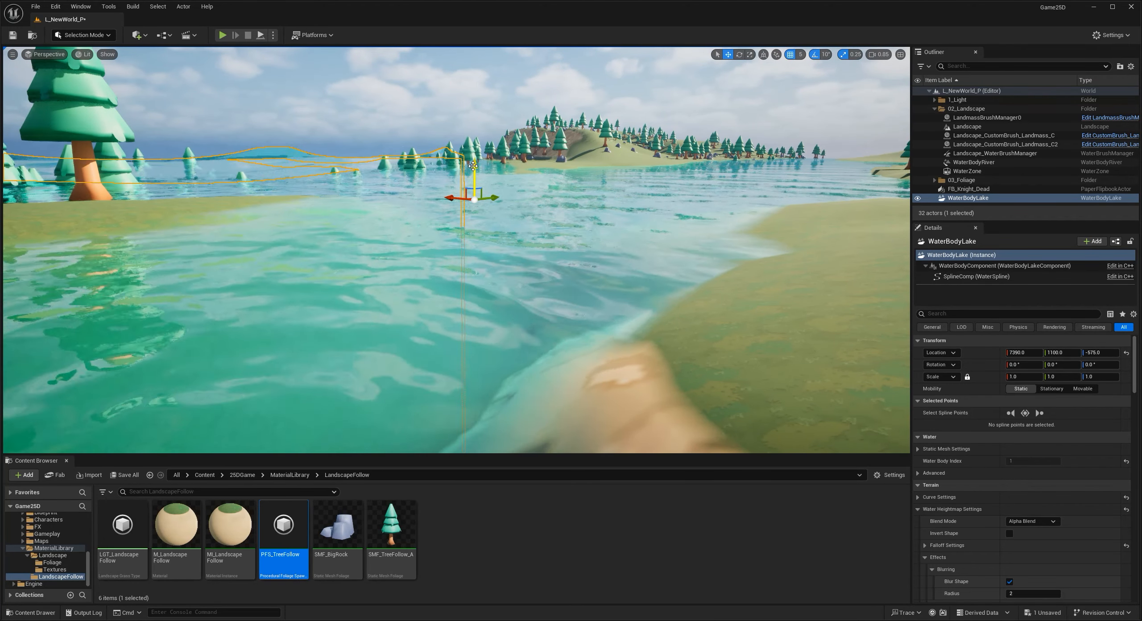
right_click_drag(547, 167, 377, 187)
Put WaterBodyLake into the 02_Landscape folder and raise its Curl 2 Amount to about 1.88.
key("Escape")
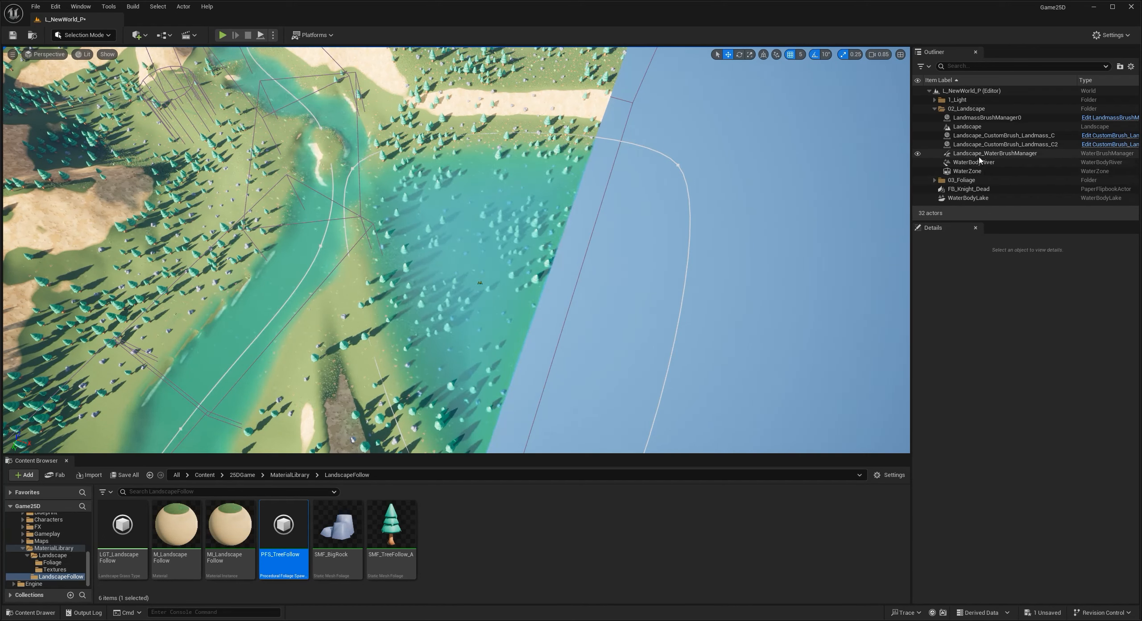
left_click_drag(975, 202, 961, 114)
scroll(1023, 492, "down", 5)
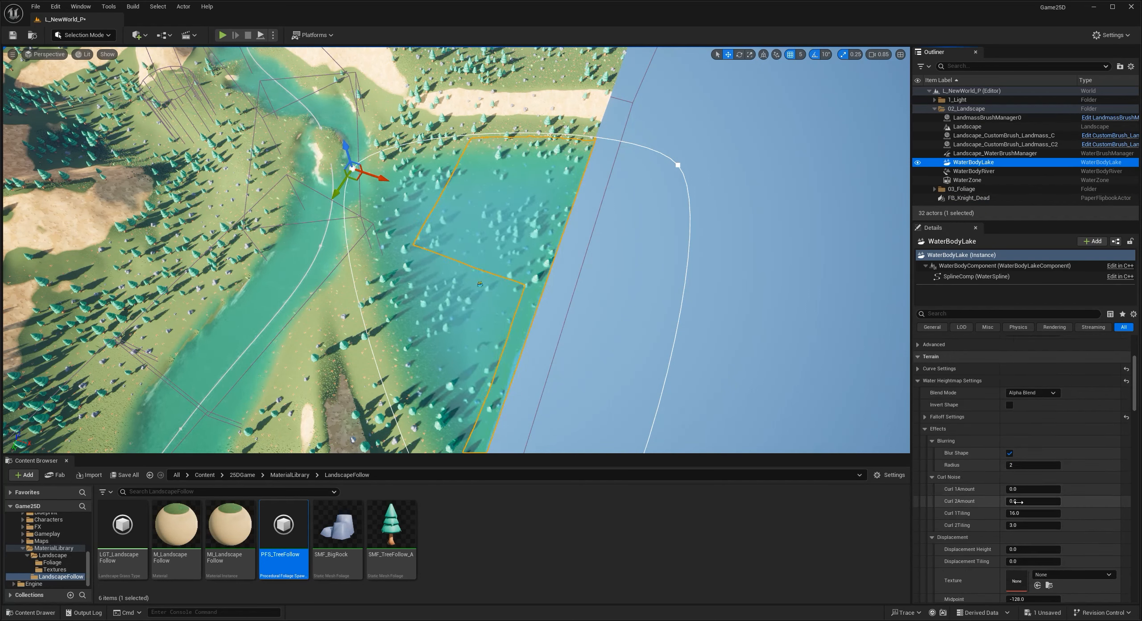
left_click_drag(1019, 501, 1026, 501)
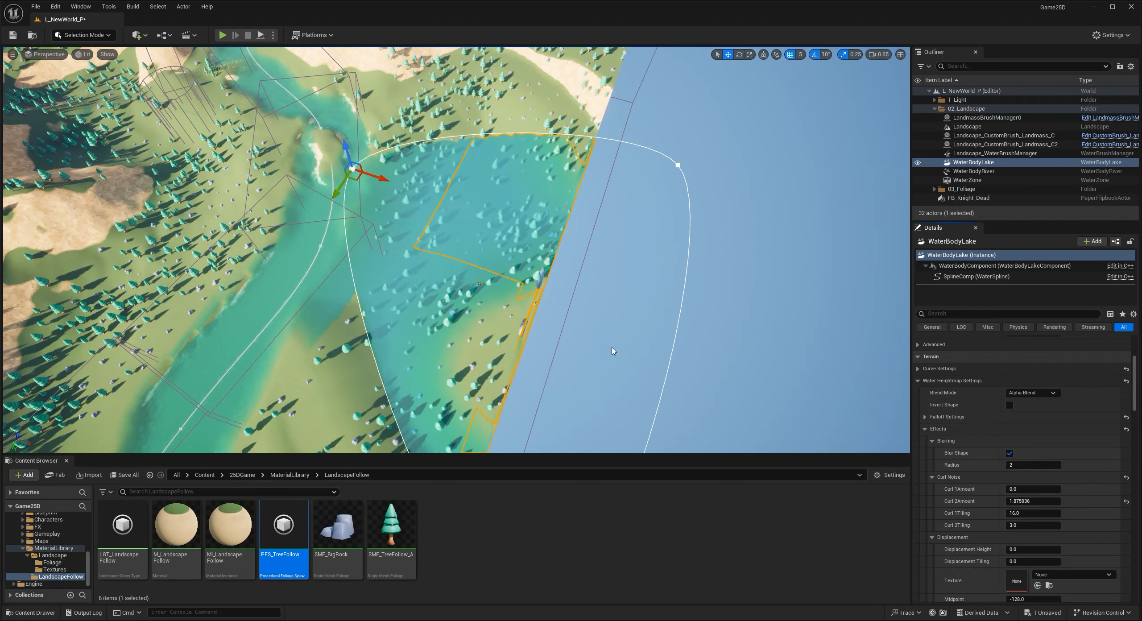
Delete WaterBodyLake from the level and hide the editor splines and outlines in the viewport.
mouse_move(535, 268)
right_mouse_down()
mouse_move(509, 252)
mouse_move(533, 267)
right_mouse_up()
left_click(1006, 163)
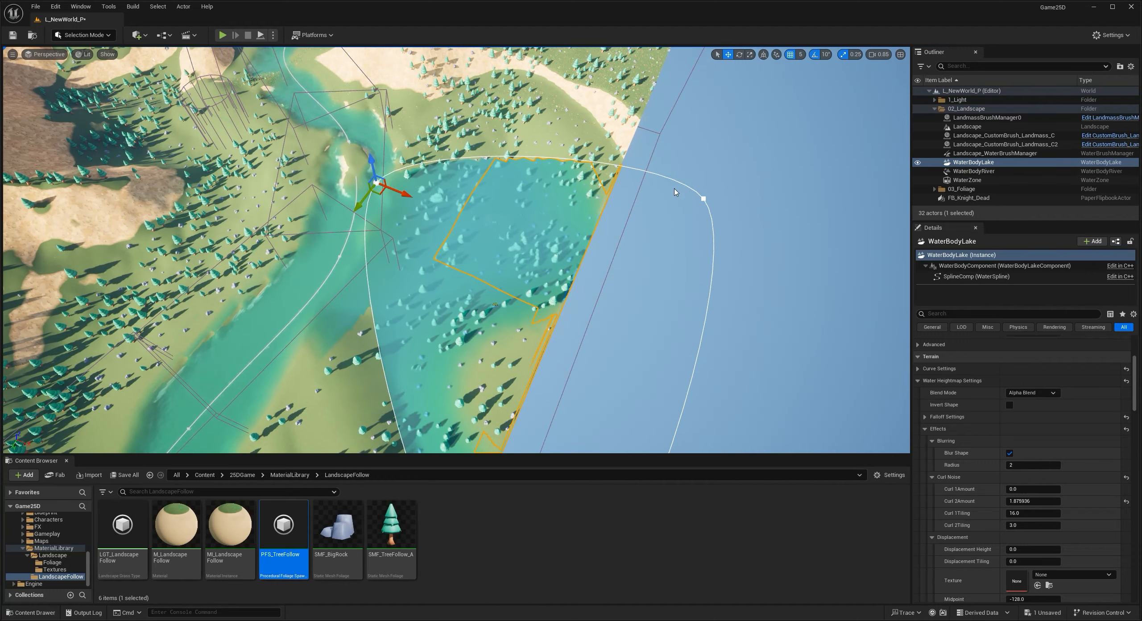
key("Delete")
mouse_move(608, 210)
right_mouse_down()
mouse_move(531, 192)
mouse_move(608, 214)
right_mouse_up()
key("g")
Review the river, its islands and banks across the whole landscape and save the level.
mouse_move(580, 124)
right_mouse_down()
mouse_move(593, 121)
mouse_move(566, 107)
mouse_move(580, 123)
right_mouse_up()
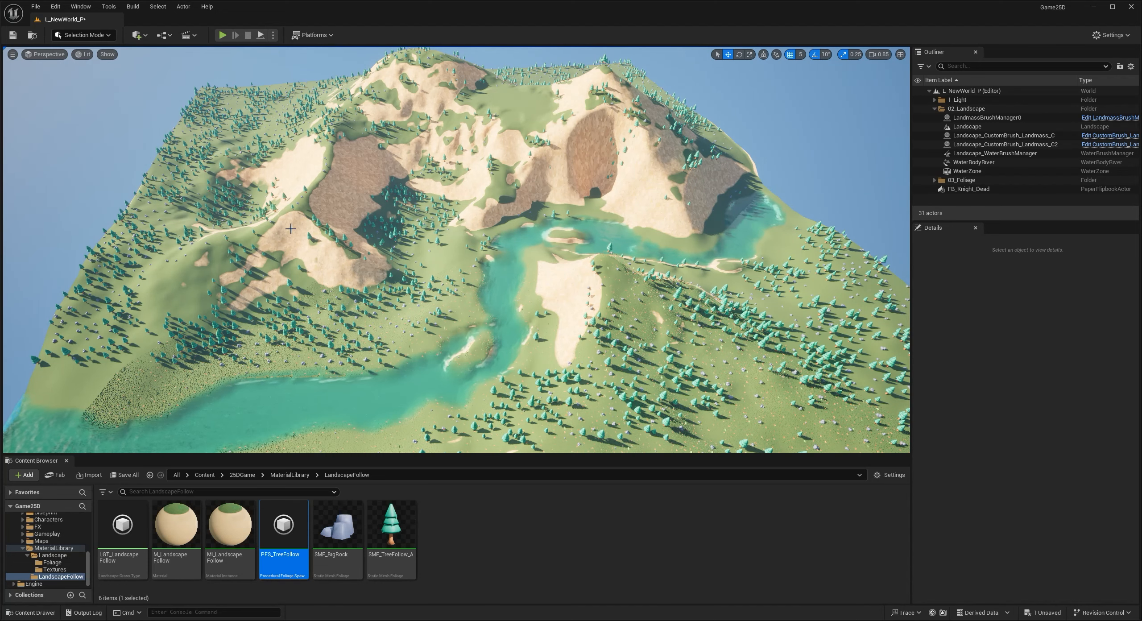
right_click_drag(420, 258, 522, 272)
right_click_drag(402, 224, 453, 250)
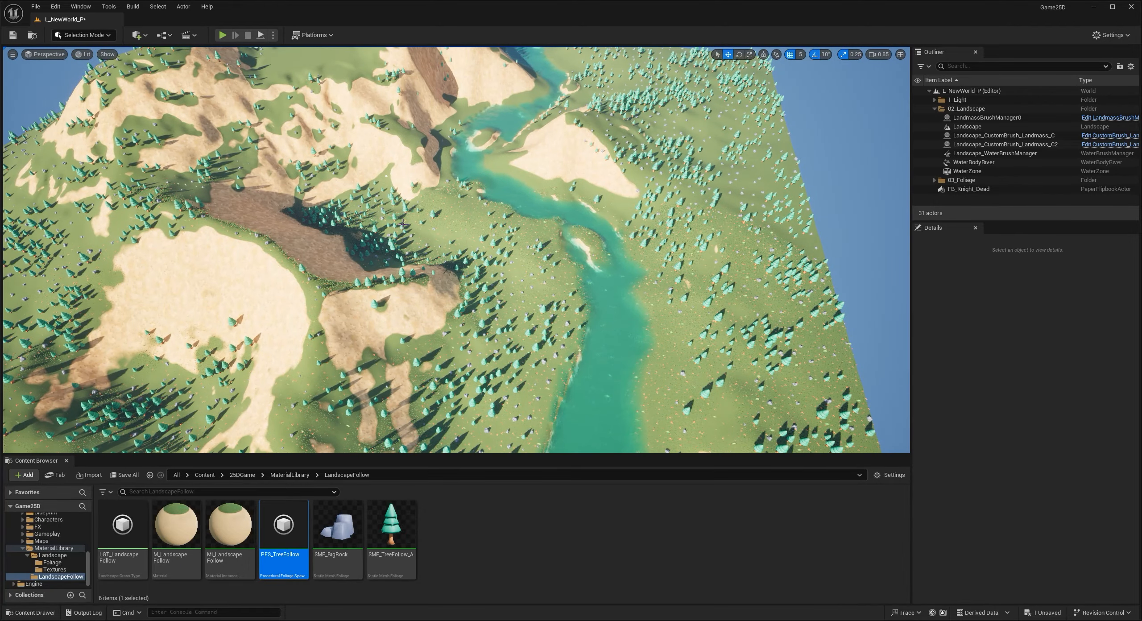
right_click_drag(402, 224, 428, 232)
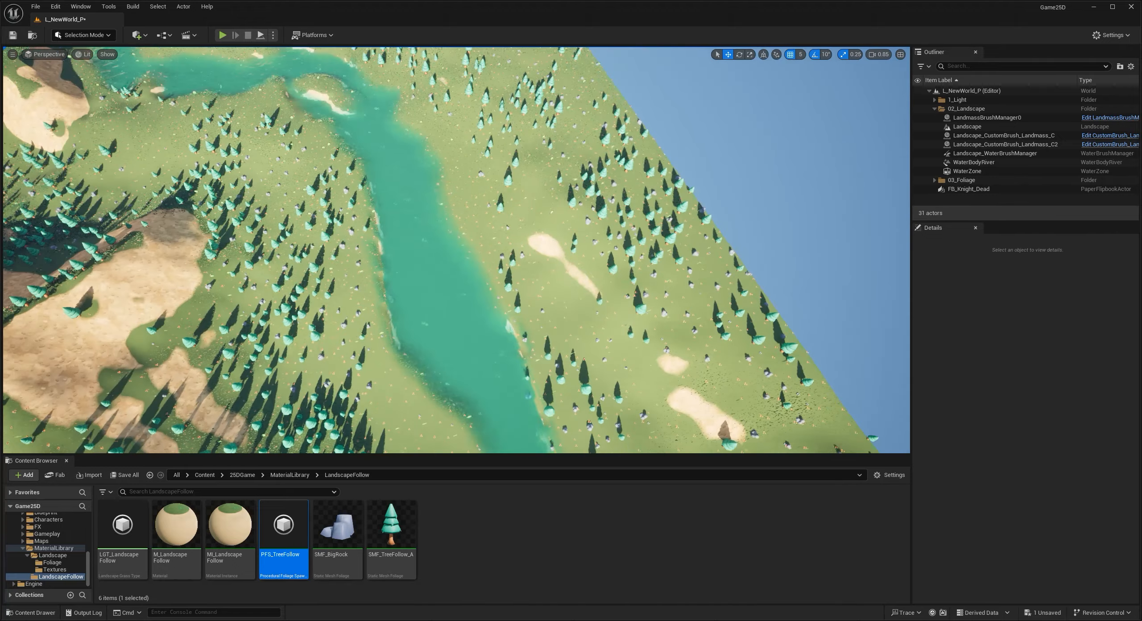
right_click_drag(384, 238, 328, 215)
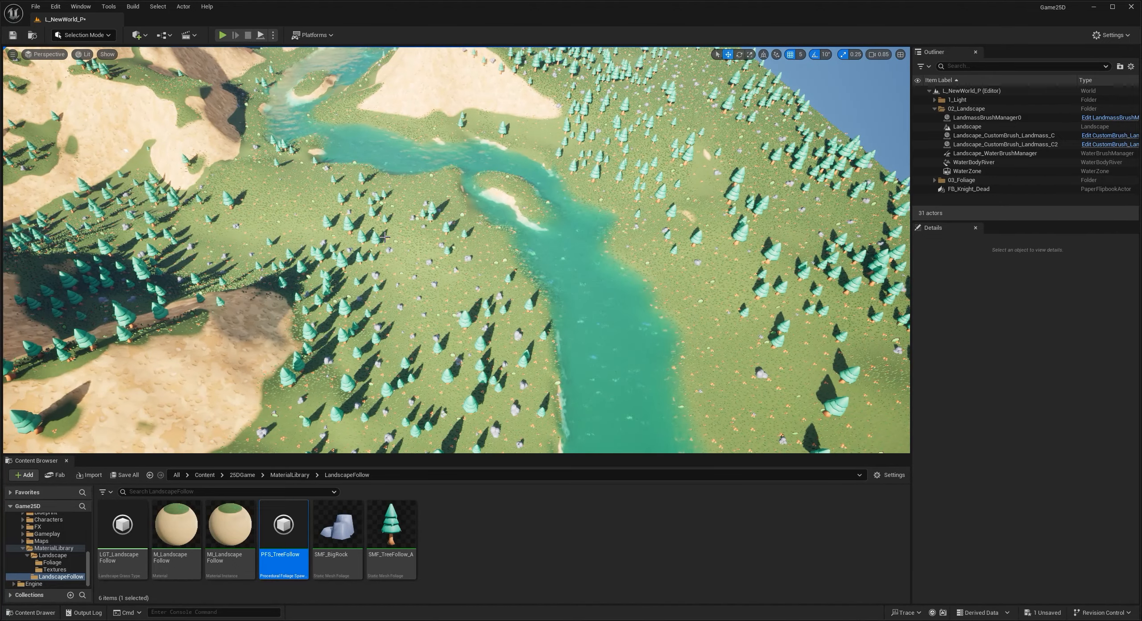
mouse_move(384, 237)
right_mouse_down()
mouse_move(375, 244)
mouse_move(361, 226)
mouse_move(371, 232)
right_mouse_up()
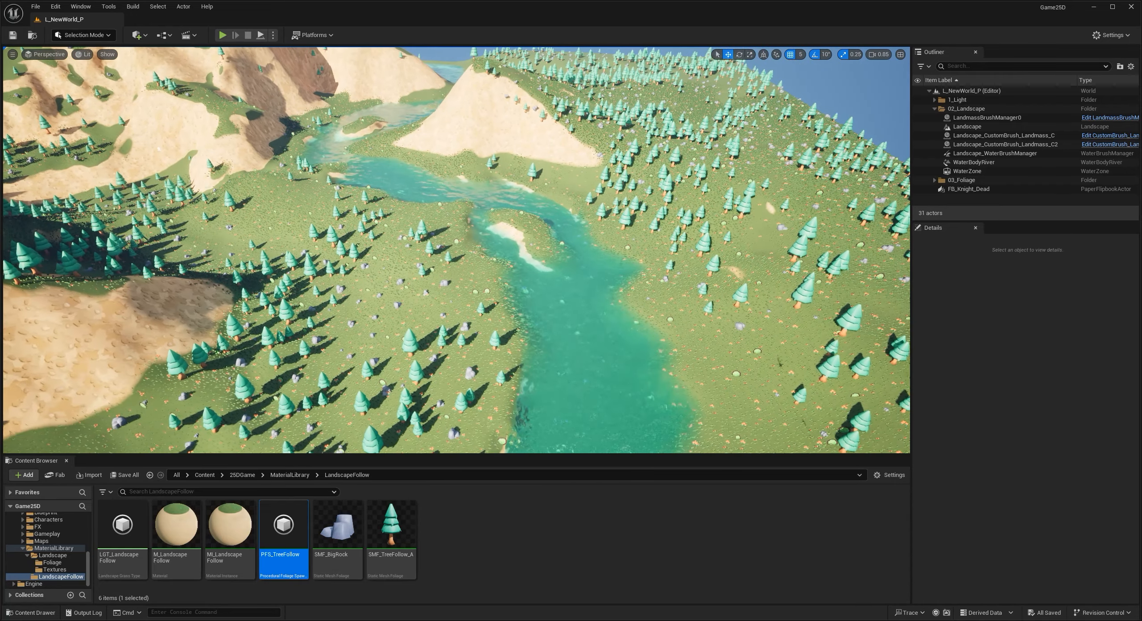
Play-test the level by walking the character along the riverbank, stop the session and return to an overview of the river.
right_click_drag(371, 232, 399, 270)
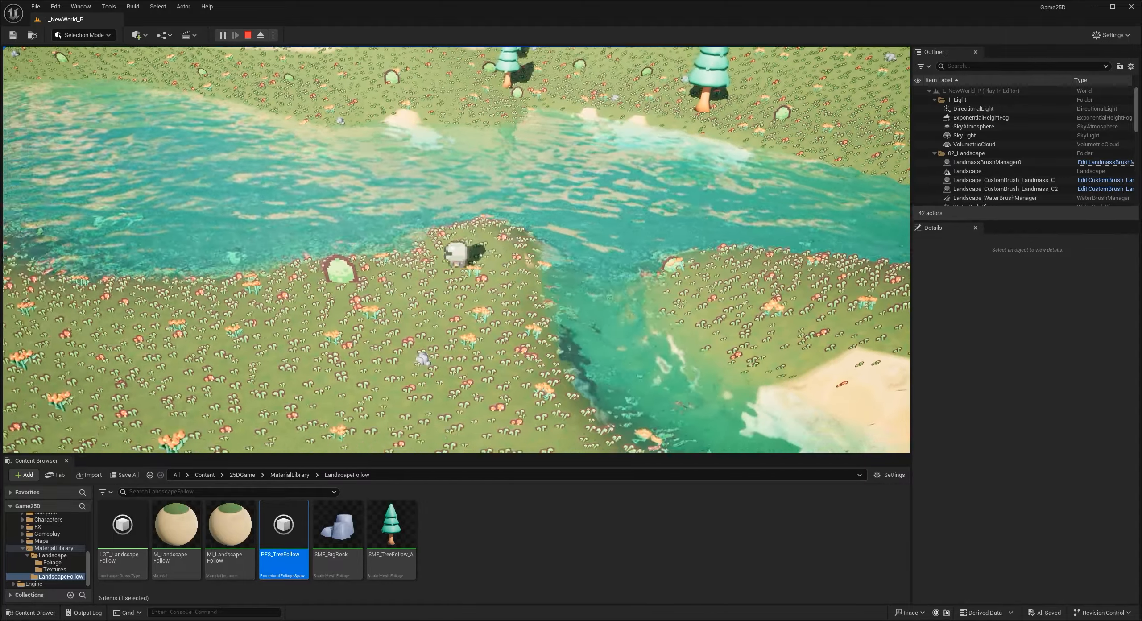
key("a")
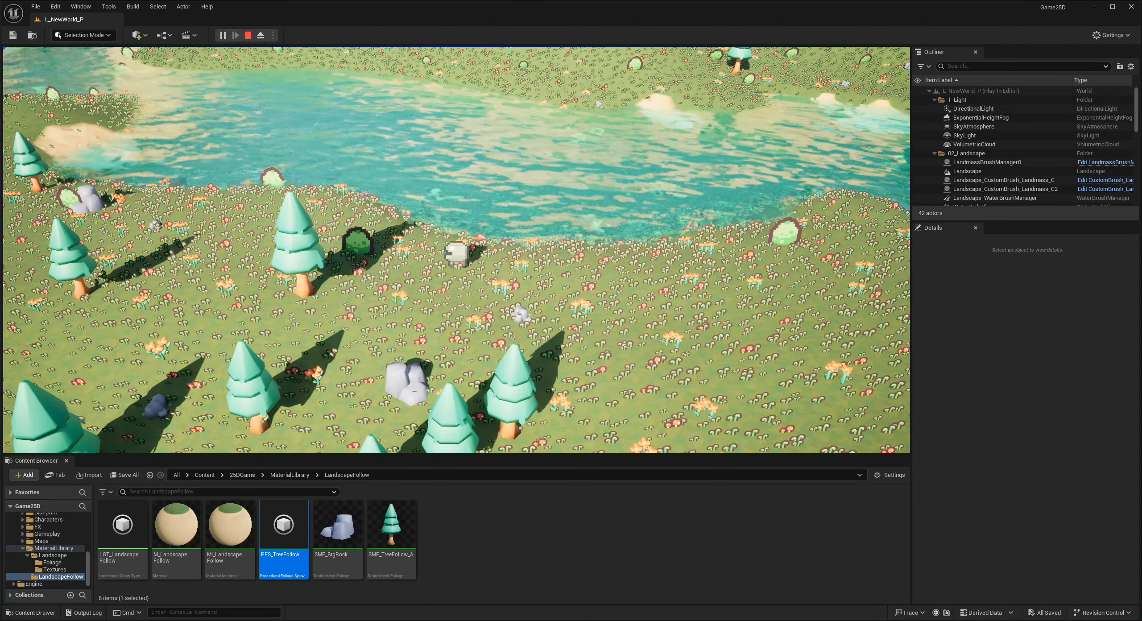
key("Escape")
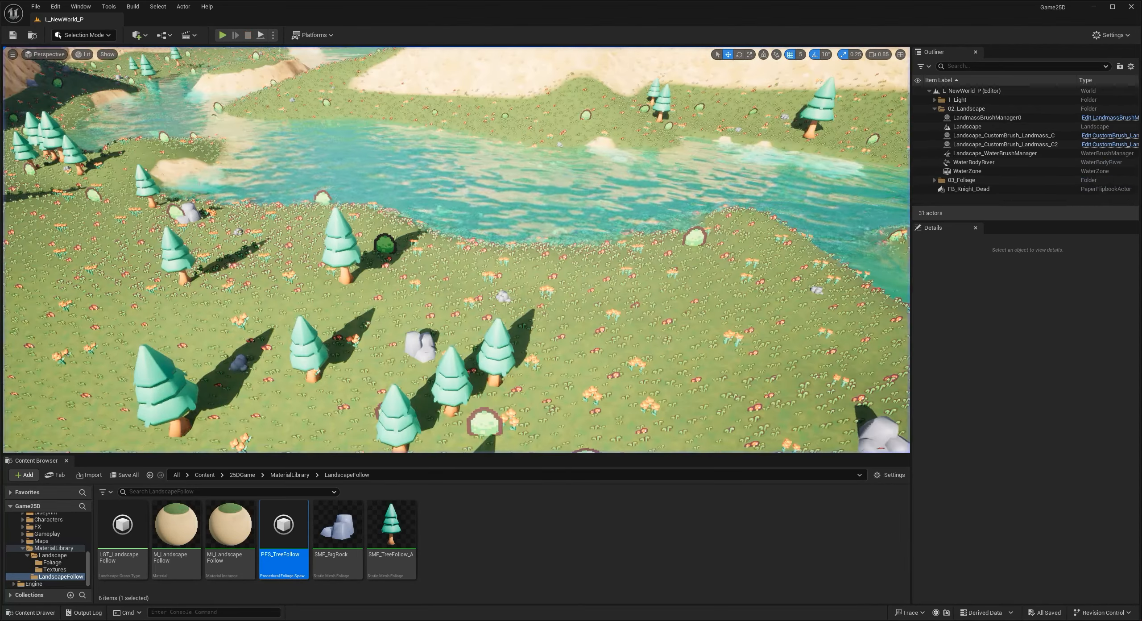
key("s")
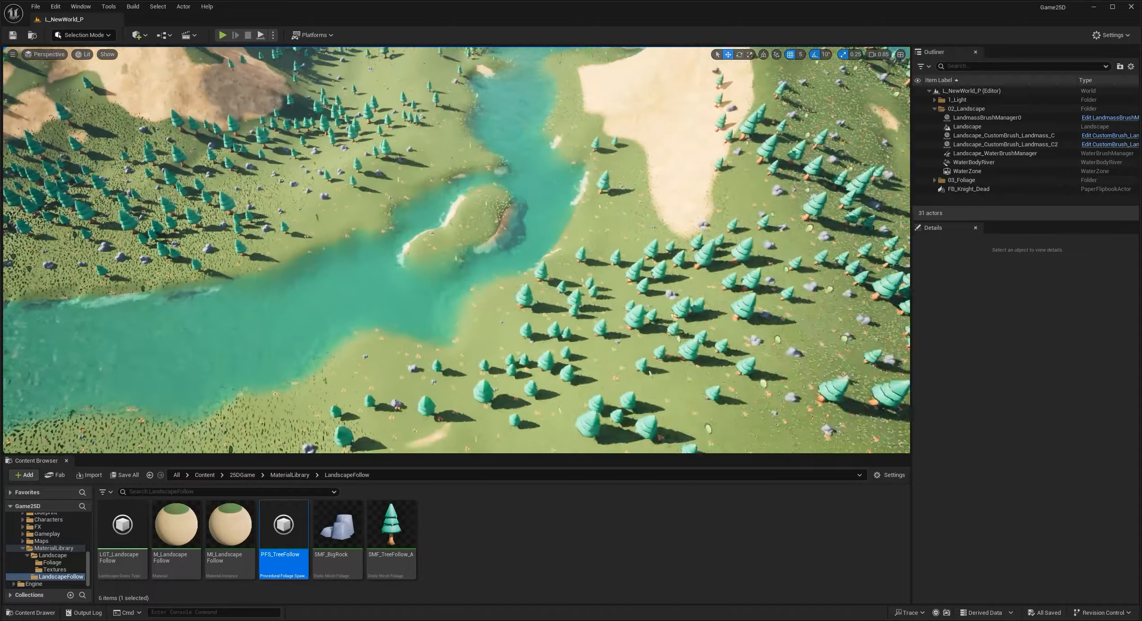